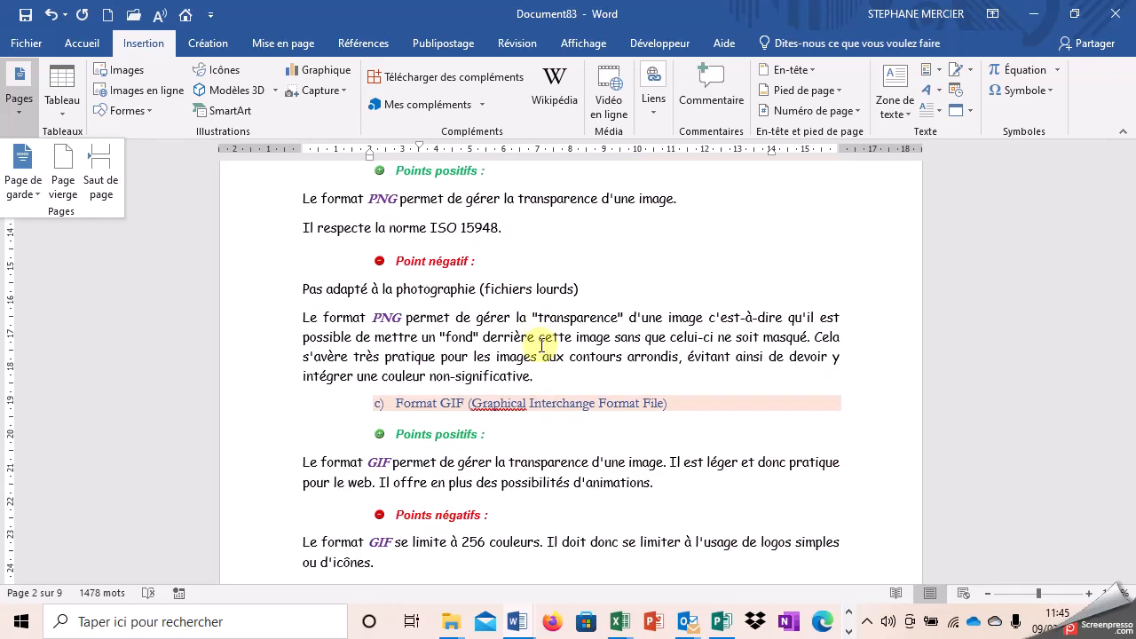
Scroll down past the image sections to the 'Les principaux formats vidéos' title
scroll(462, 373, down, 8)
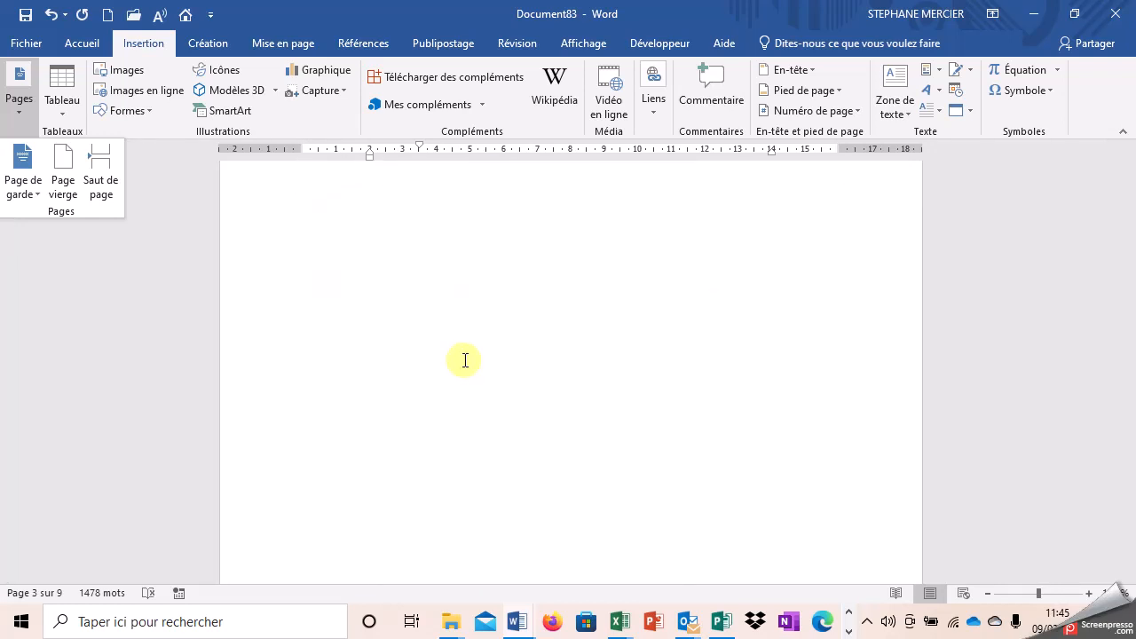
scroll(464, 361, down, 10)
scroll(472, 405, down, 10)
scroll(472, 429, down, 10)
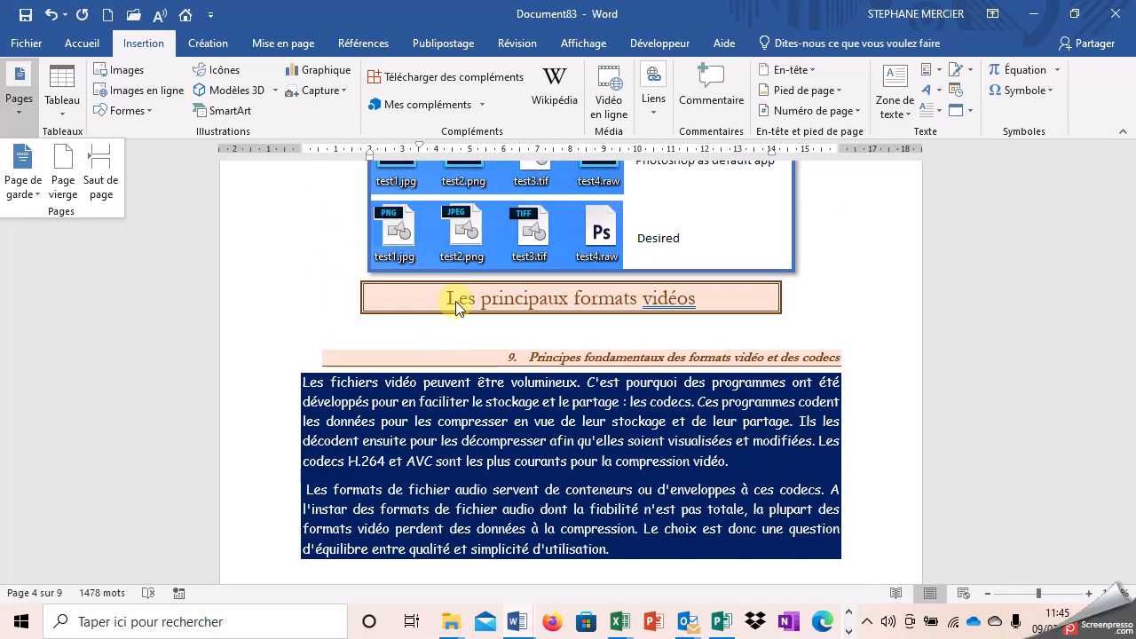
Insert a page break so 'Les principaux formats vidéos' starts on a new page
click(447, 299)
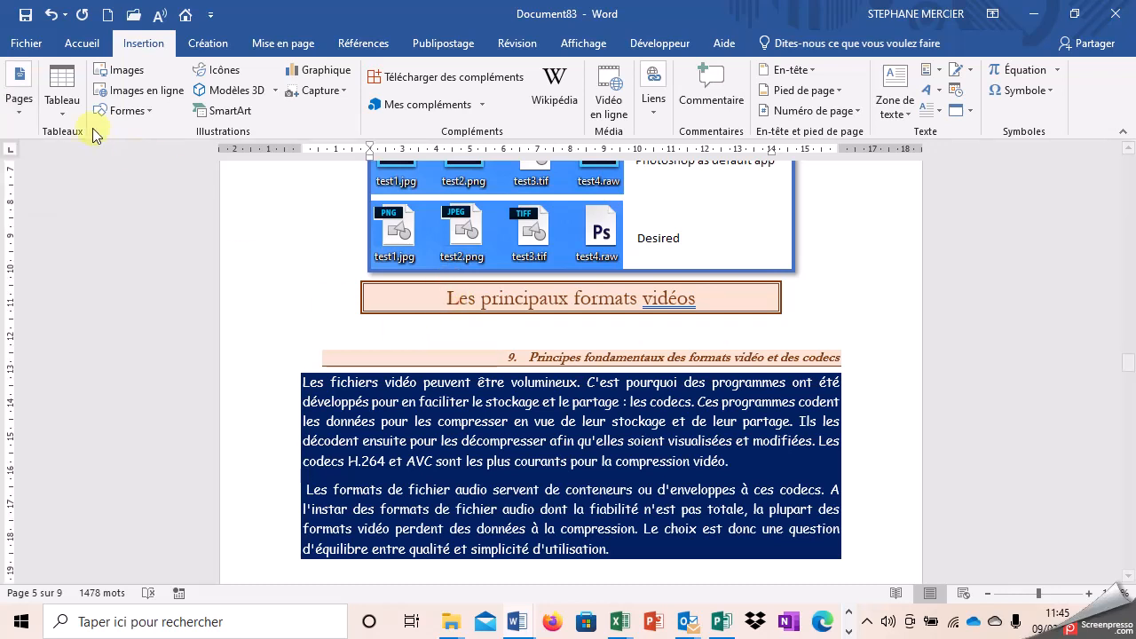
click(20, 98)
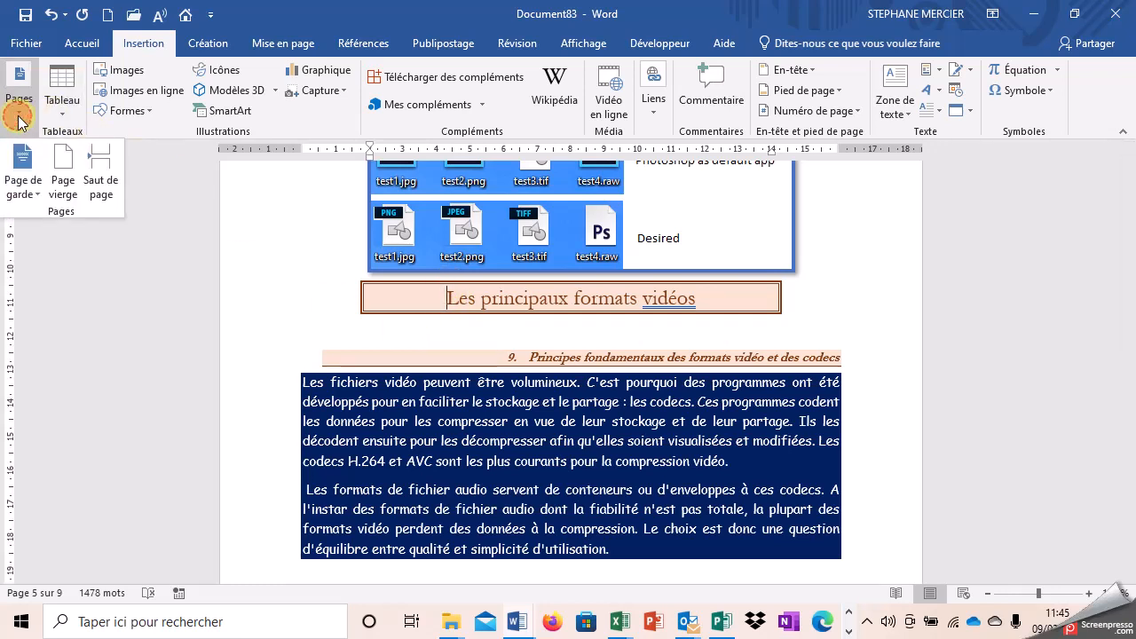
click(112, 188)
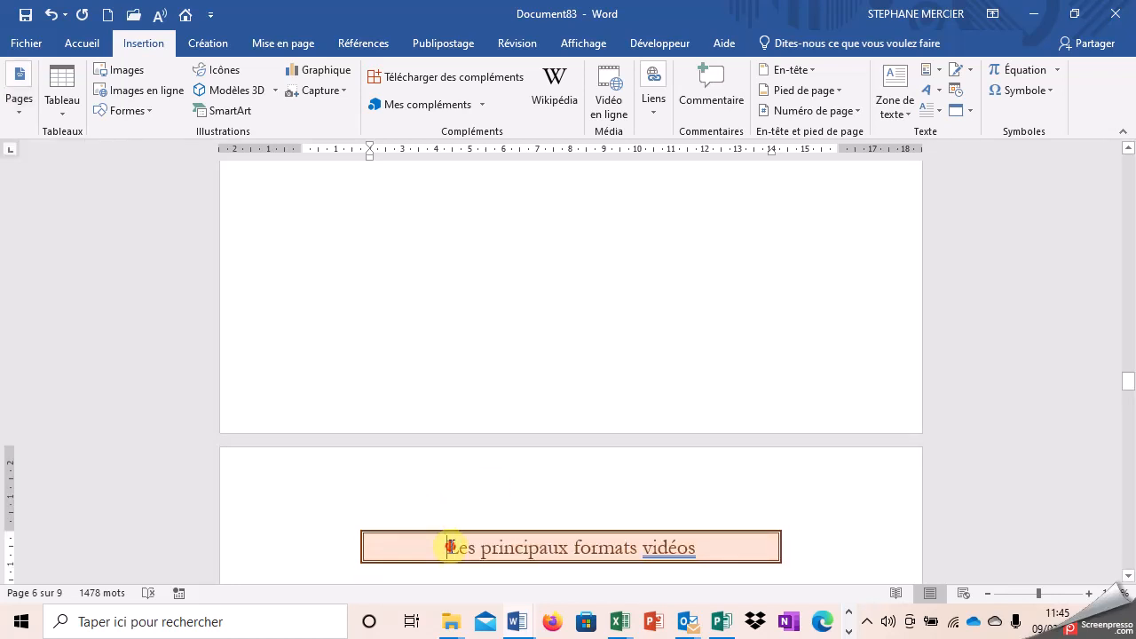
Move down to section 10 and select the a) MP4 heading line
scroll(457, 544, up, 1)
scroll(443, 497, down, 3)
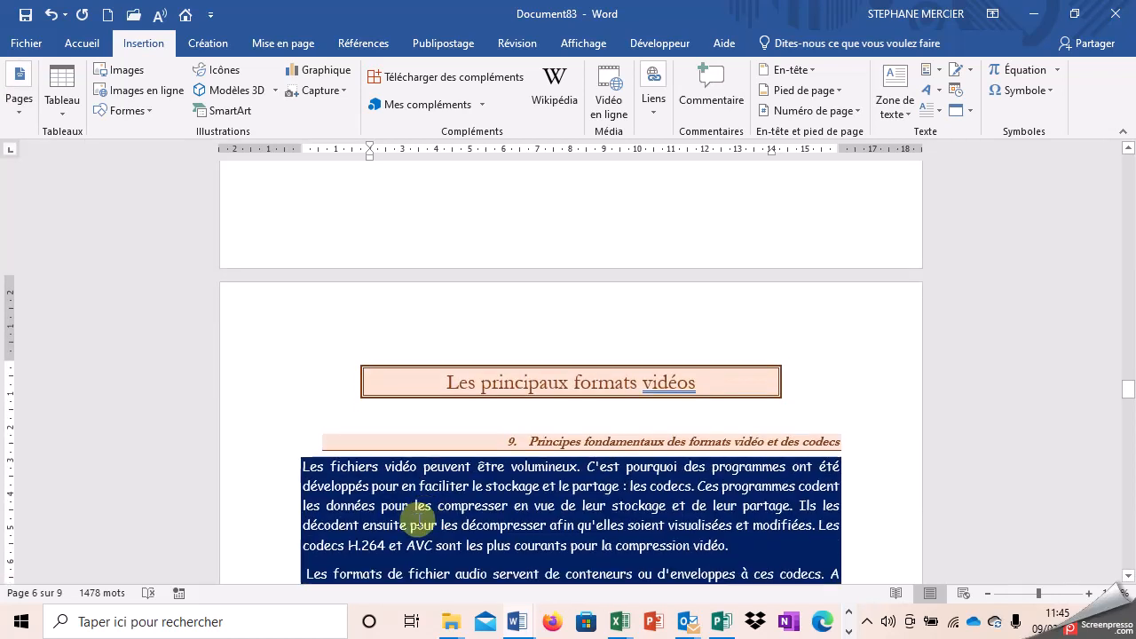
click(250, 382)
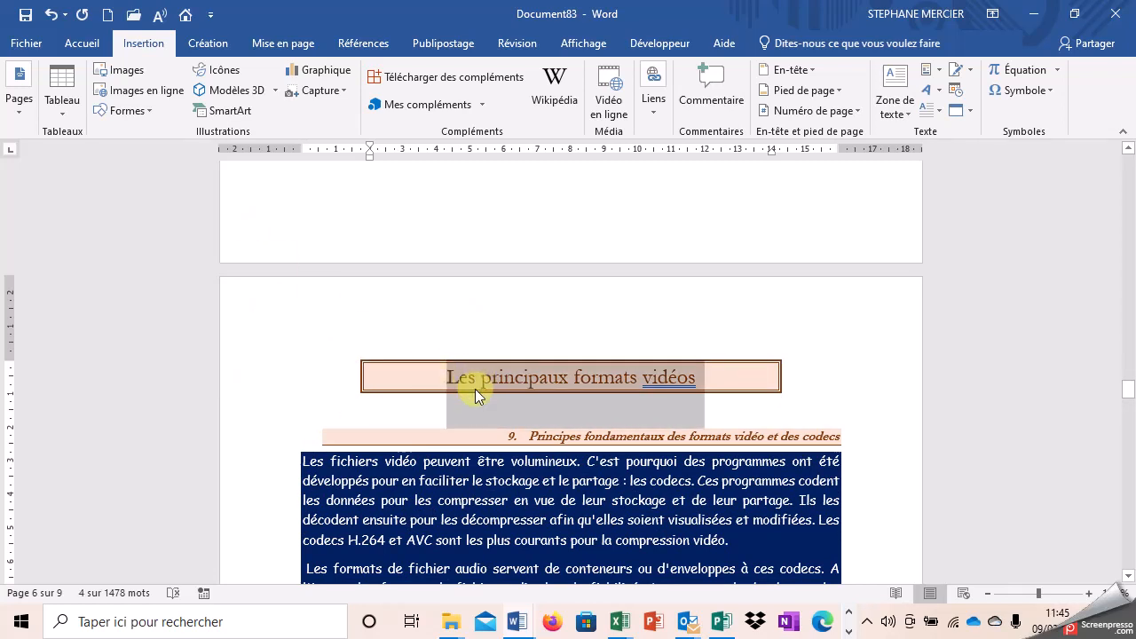
click(529, 436)
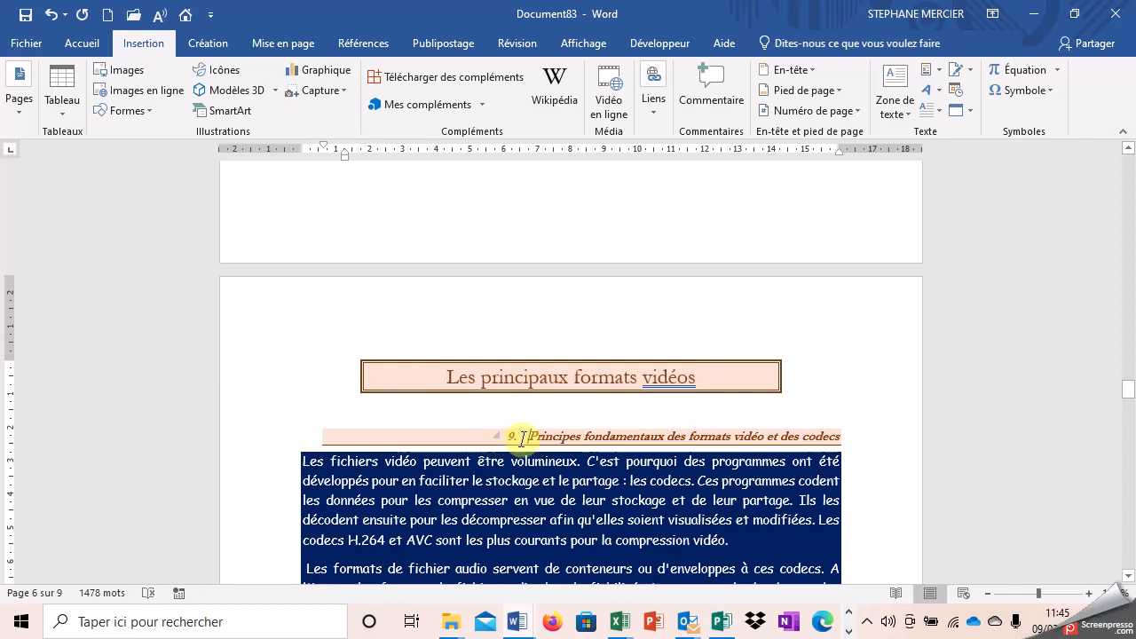
scroll(444, 488, down, 5)
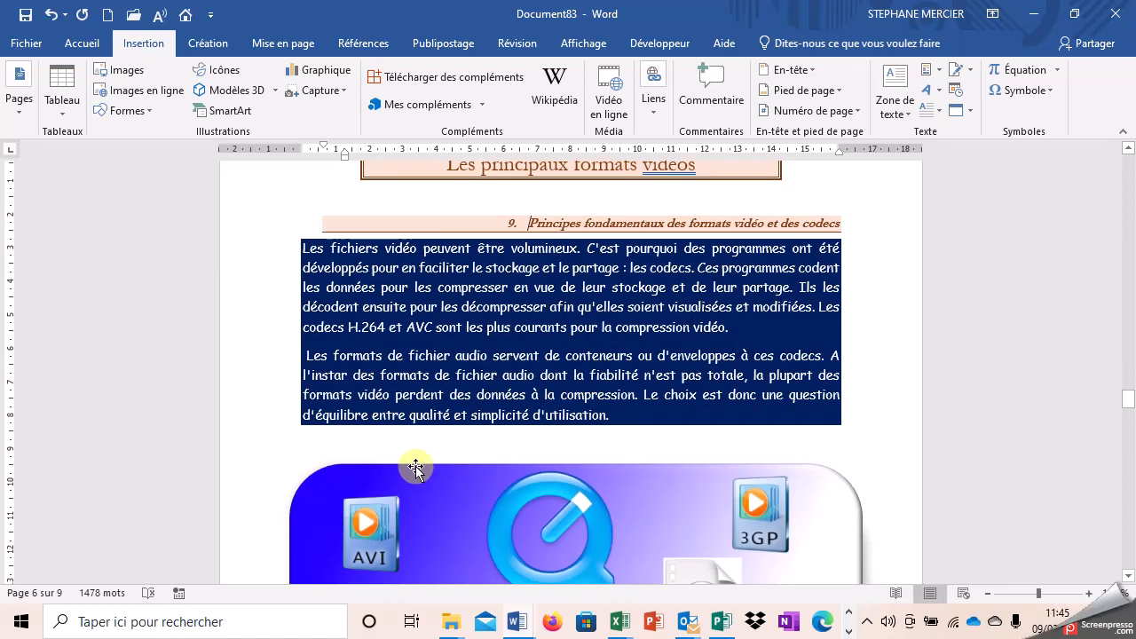
scroll(411, 471, up, 3)
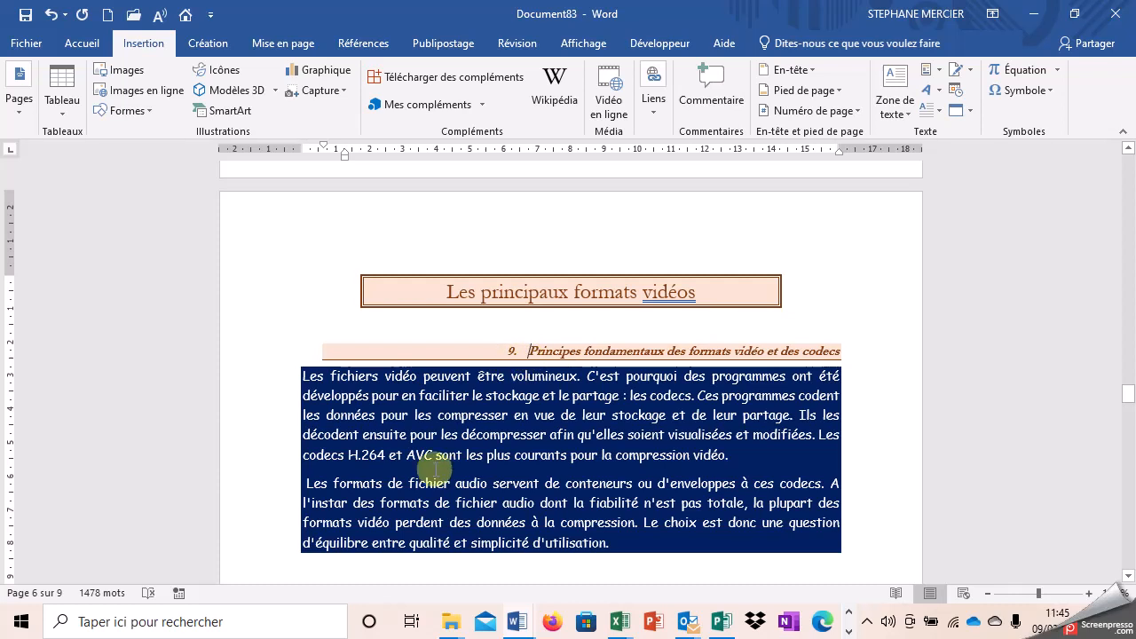
scroll(451, 436, down, 15)
scroll(417, 515, down, 4)
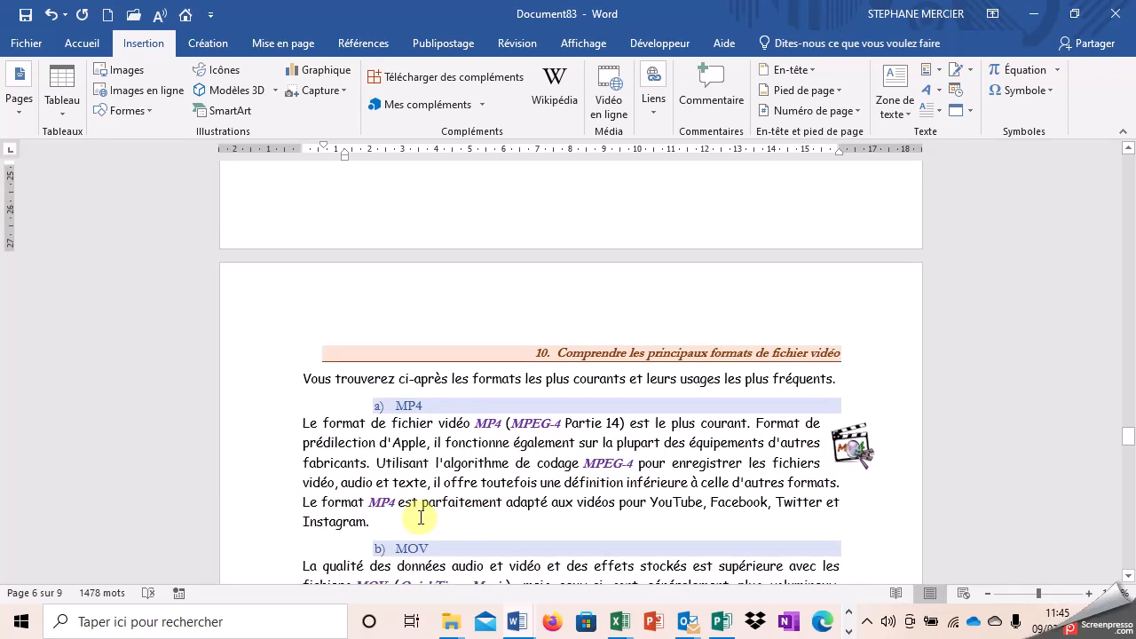
click(393, 407)
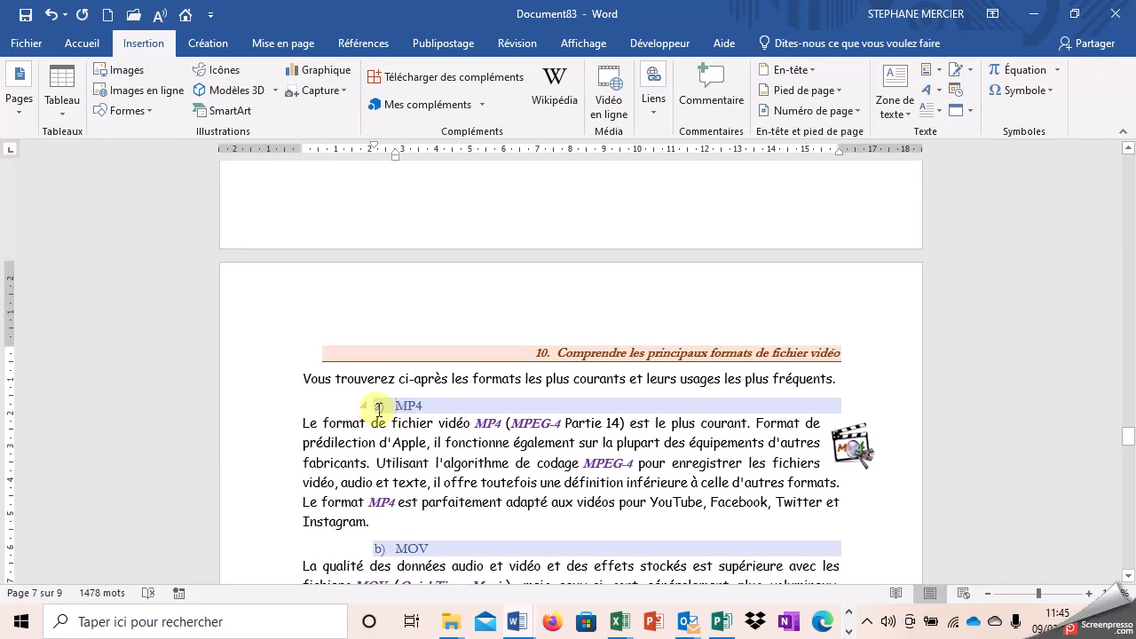
click(263, 417)
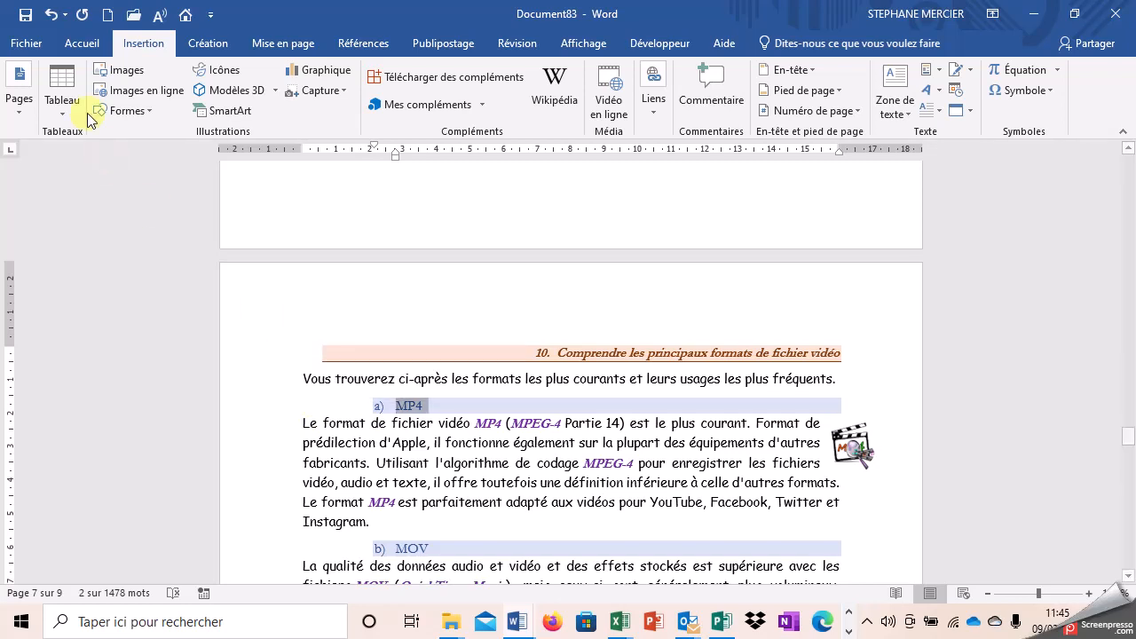
Update the Titre 3 style to match the selected a) MP4 heading
click(81, 45)
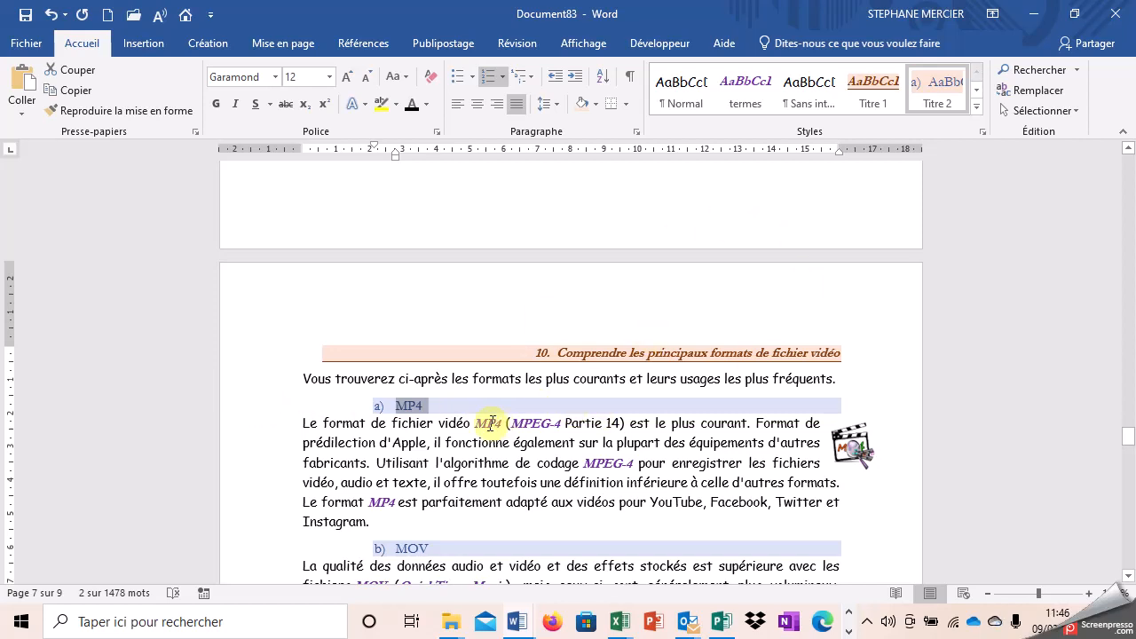
click(457, 410)
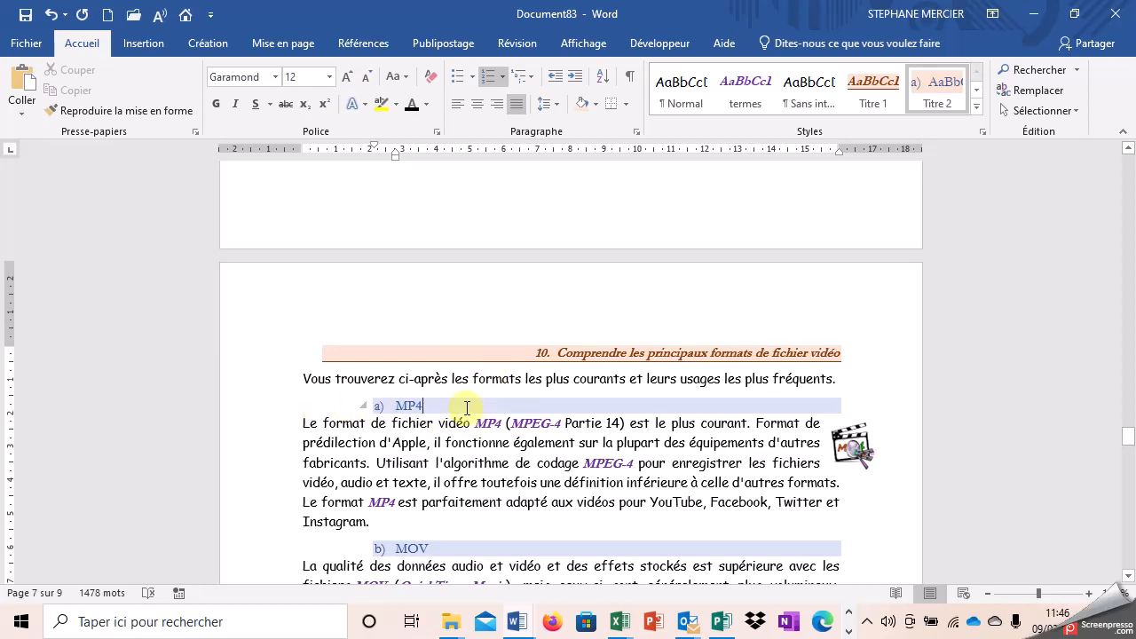
click(262, 408)
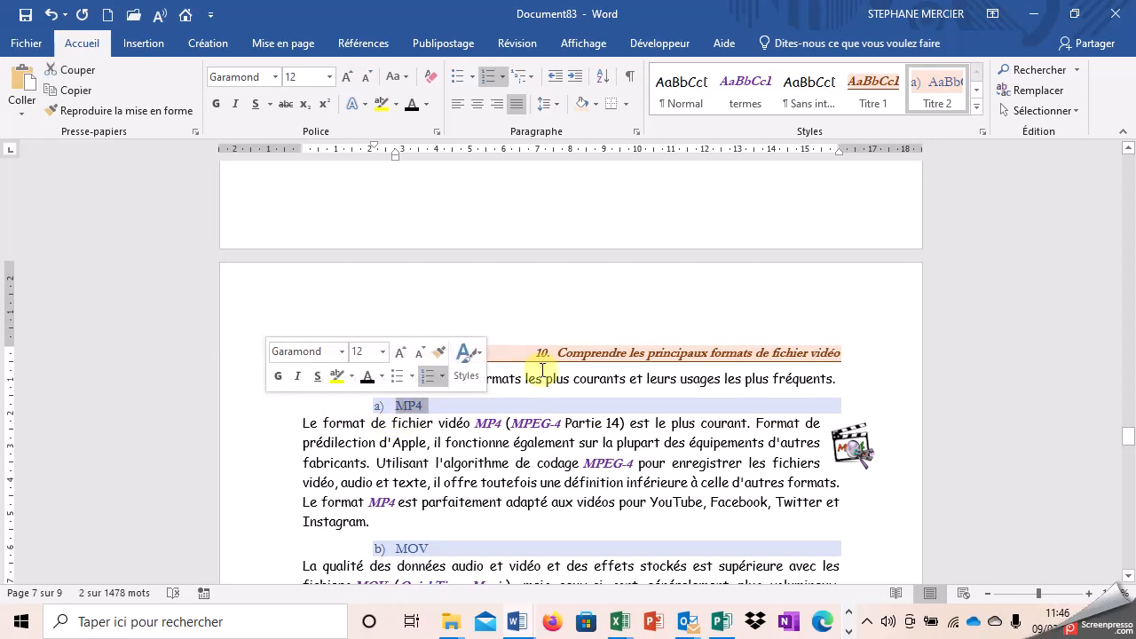
click(981, 110)
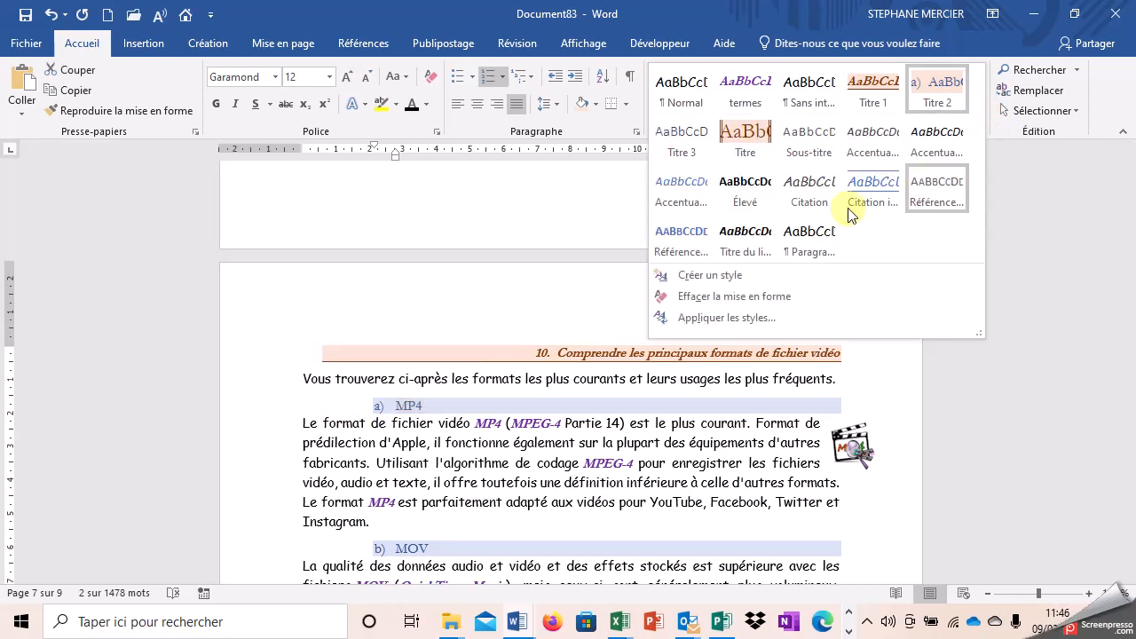
right_click(697, 157)
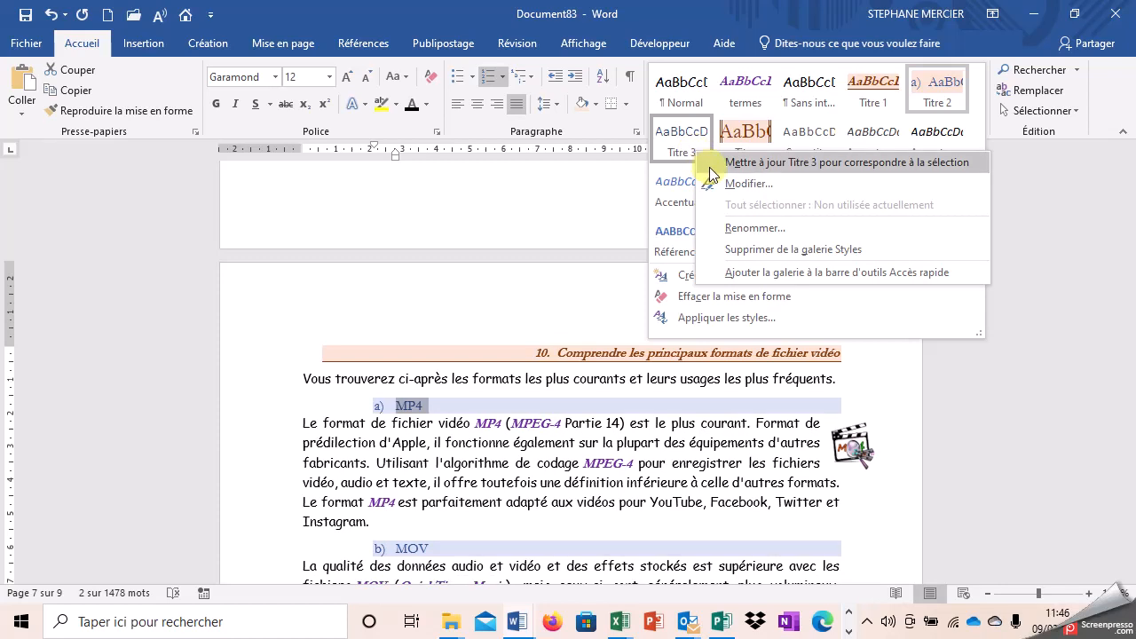
click(709, 163)
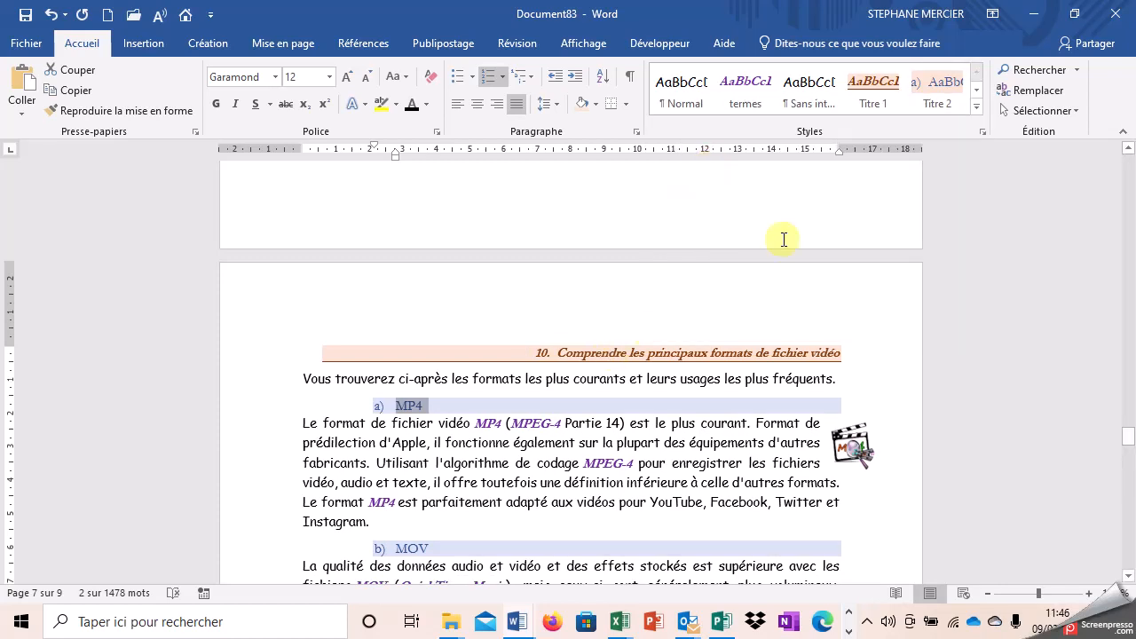
Reselect the a) MP4 heading line to prepare selecting similarly formatted text
click(974, 113)
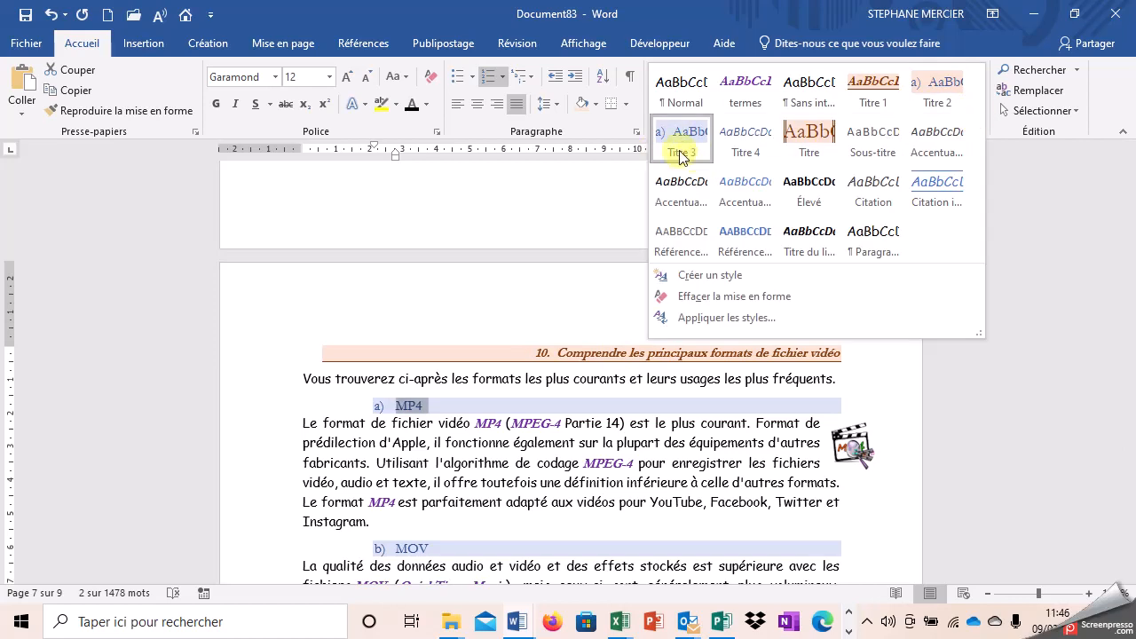
key(Escape)
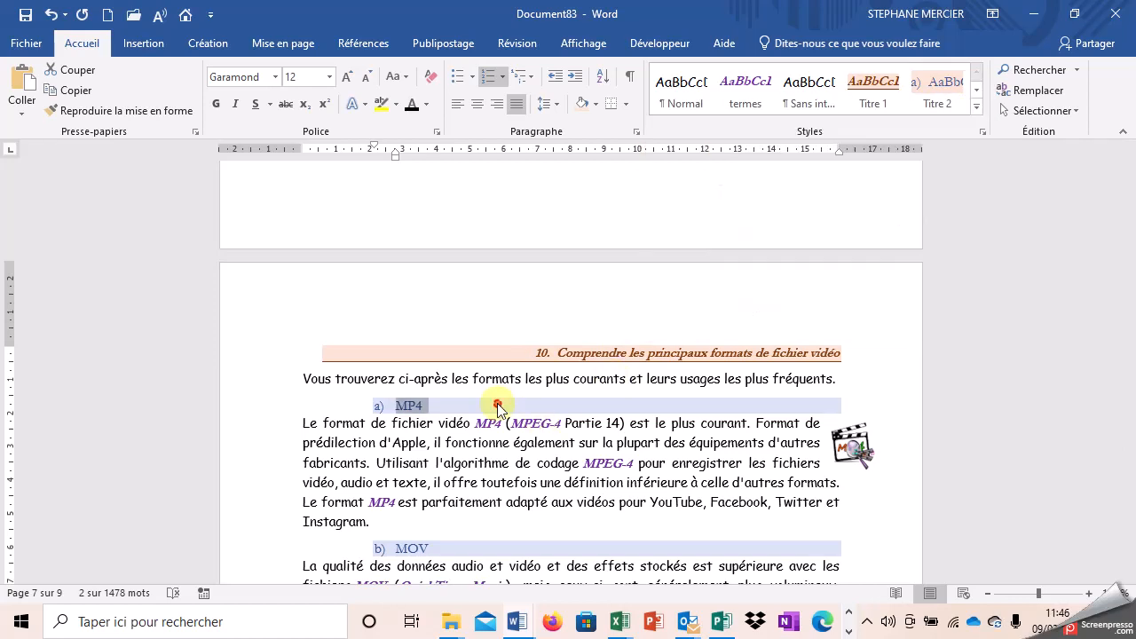
click(378, 406)
click(246, 411)
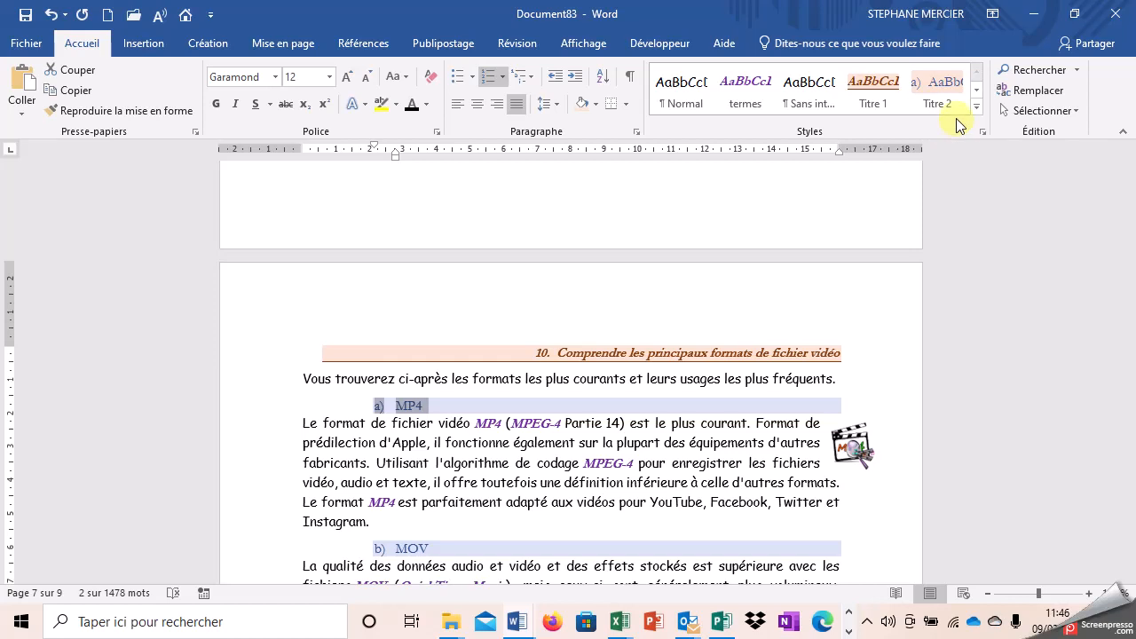
click(1036, 111)
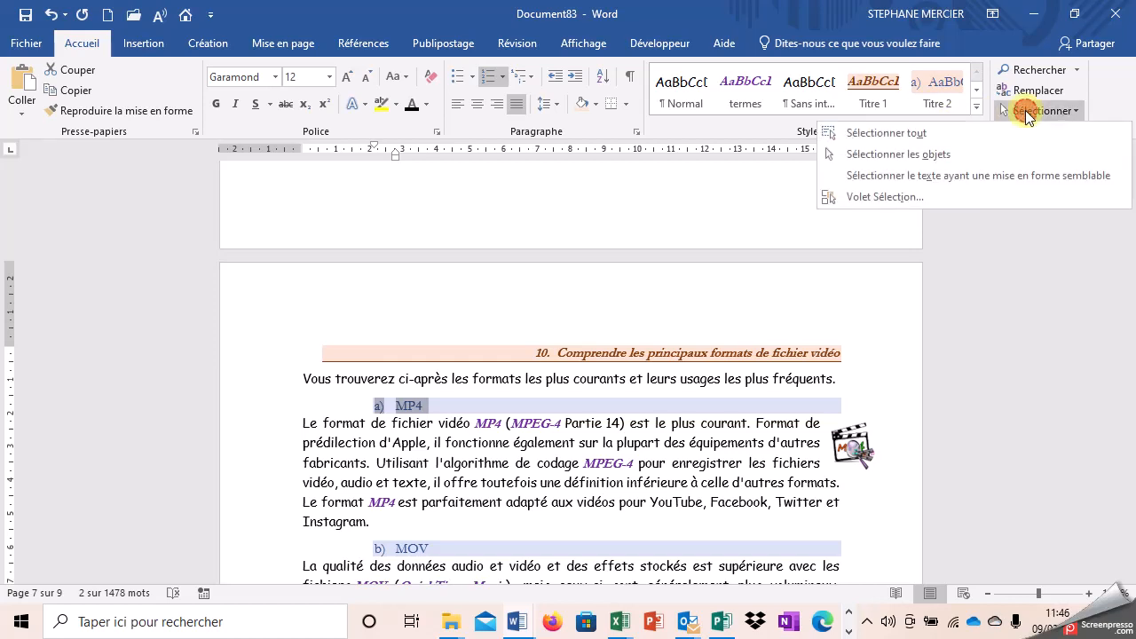
Select all text formatted like the a) MP4 heading
click(975, 173)
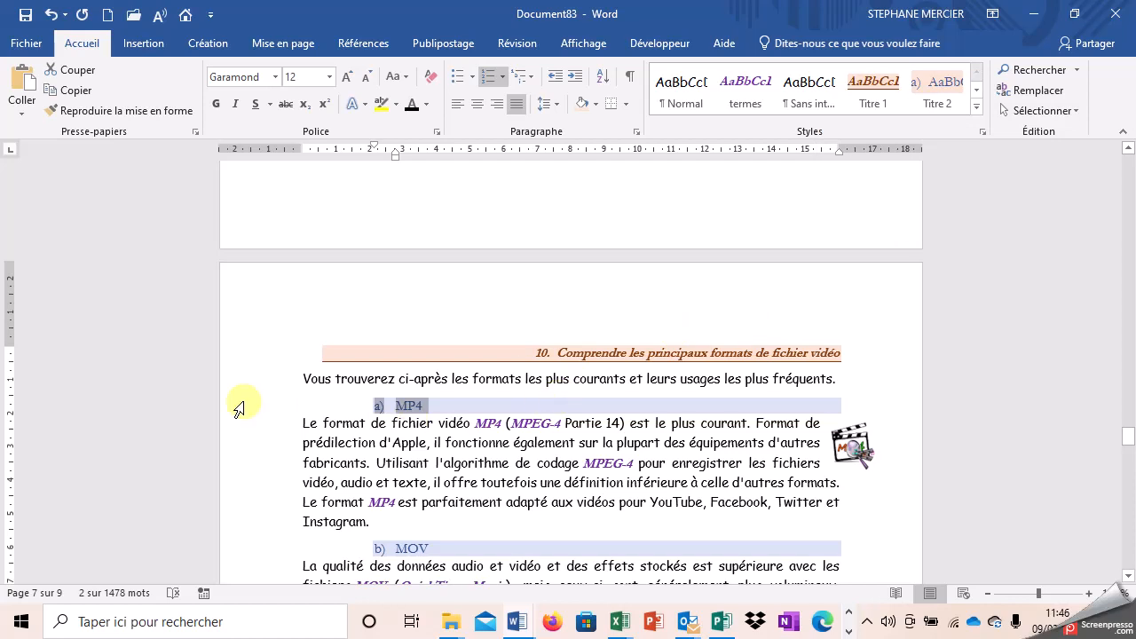
click(1034, 111)
click(1035, 175)
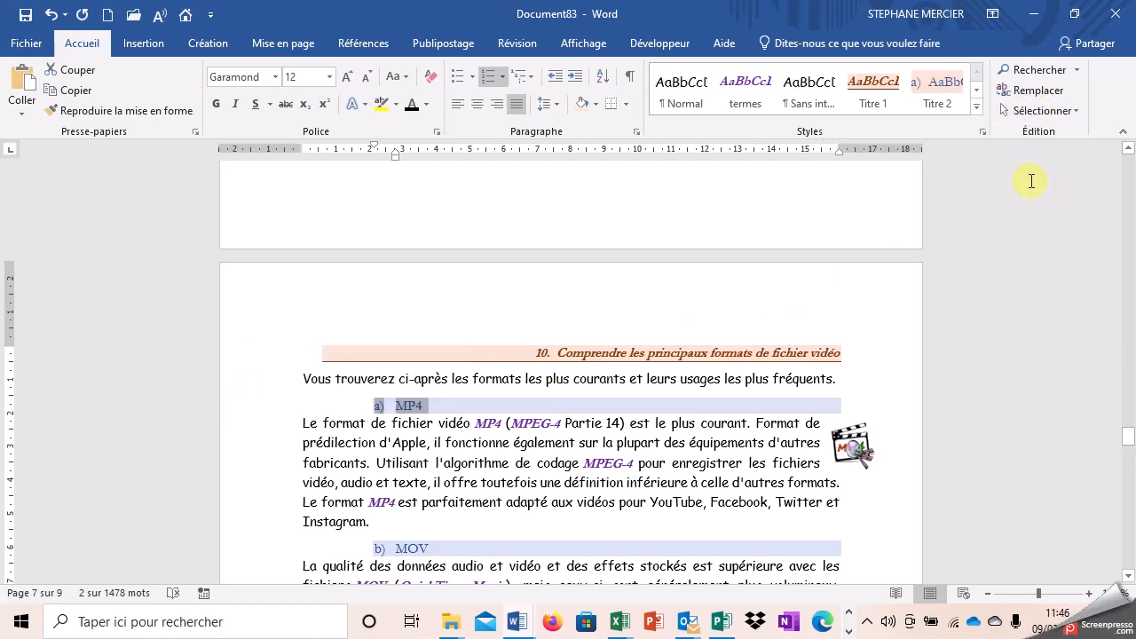
Select every heading formatted like b) MOV and apply Titre 3 to them
click(415, 549)
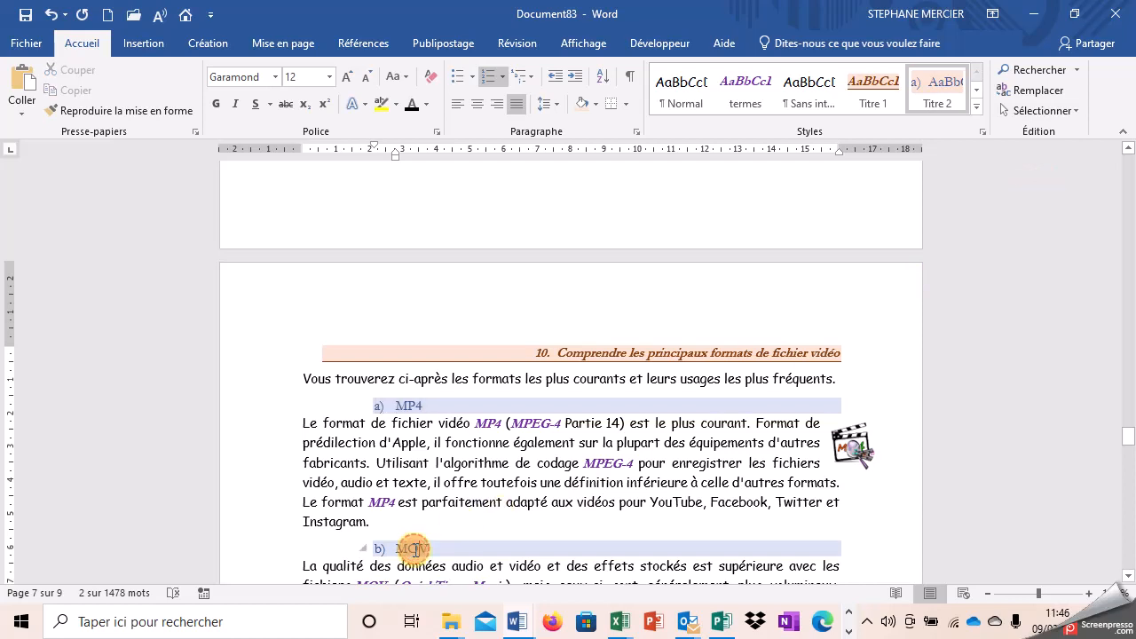
click(269, 554)
click(1075, 111)
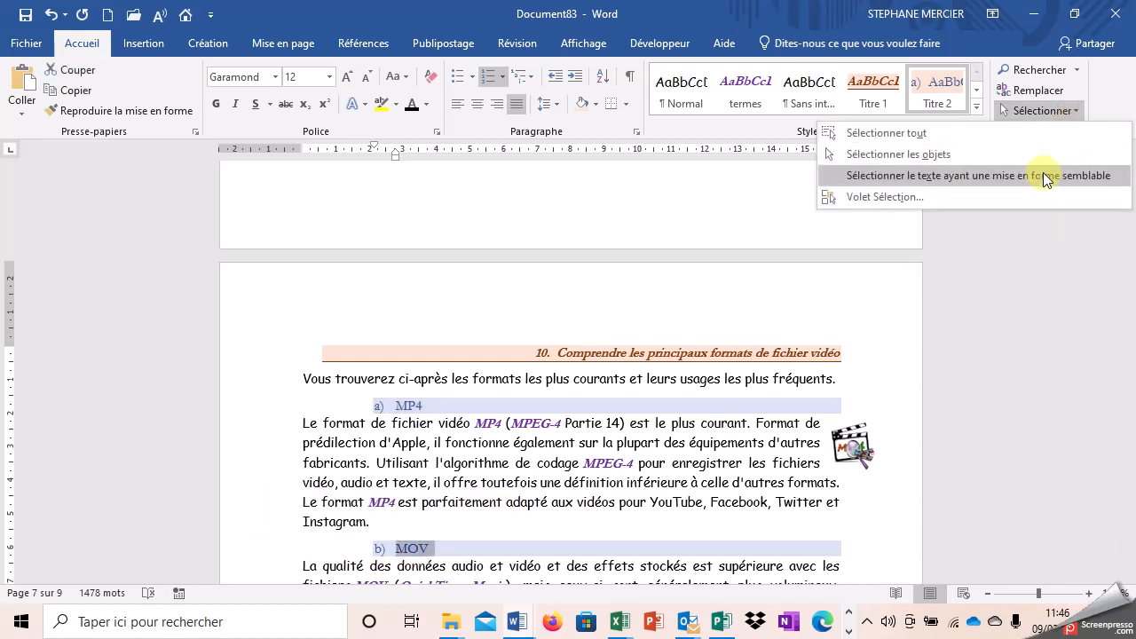
click(1043, 176)
scroll(627, 484, down, 4)
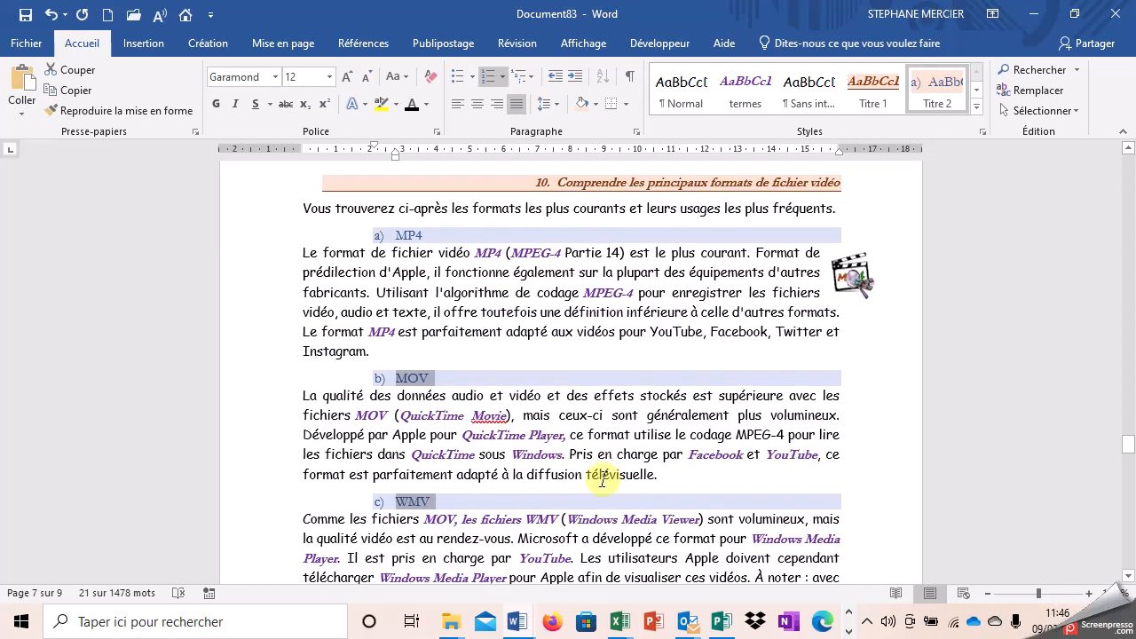
scroll(492, 444, up, 5)
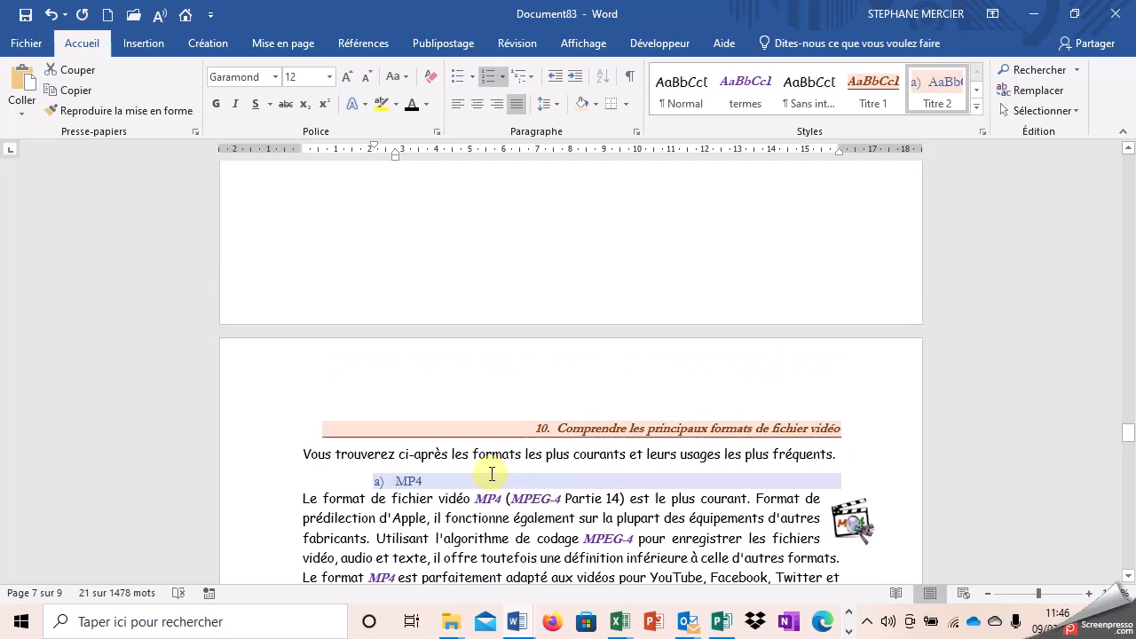
click(978, 113)
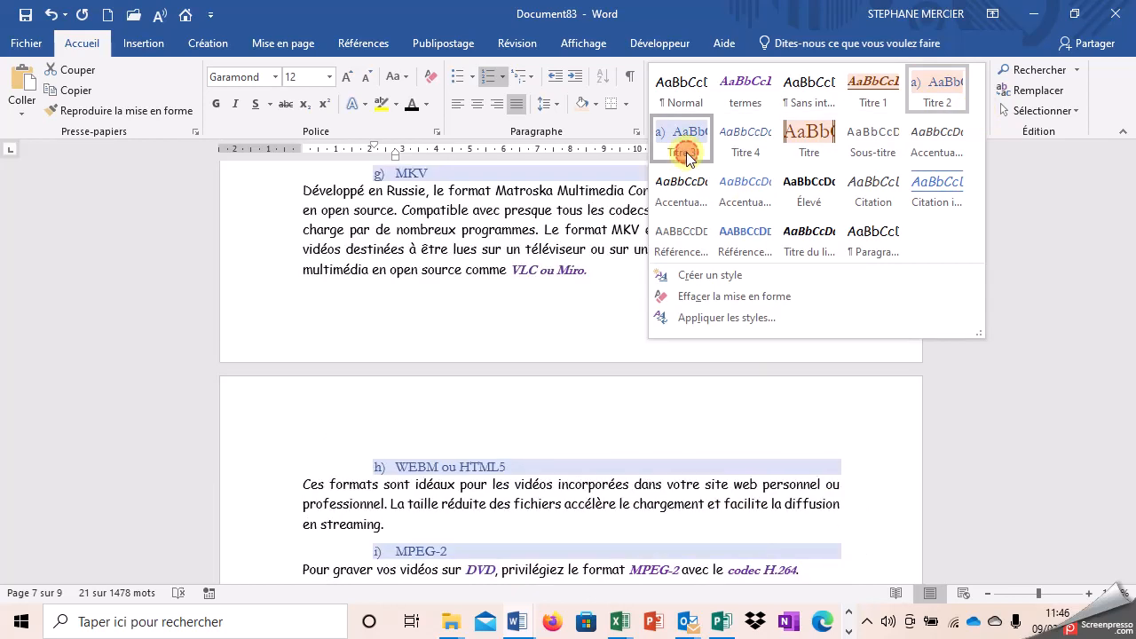
click(686, 157)
Return to section 8 and place the cursor in the 'Autres formats' heading
scroll(591, 426, up, 4)
scroll(524, 417, up, 12)
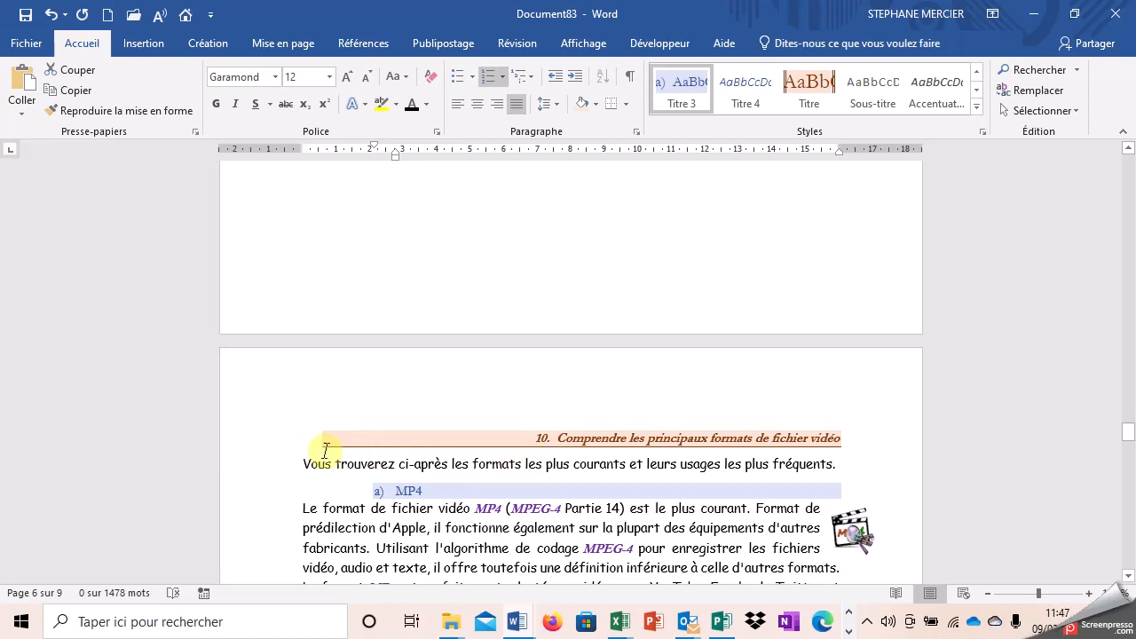
scroll(467, 426, up, 15)
scroll(475, 418, up, 15)
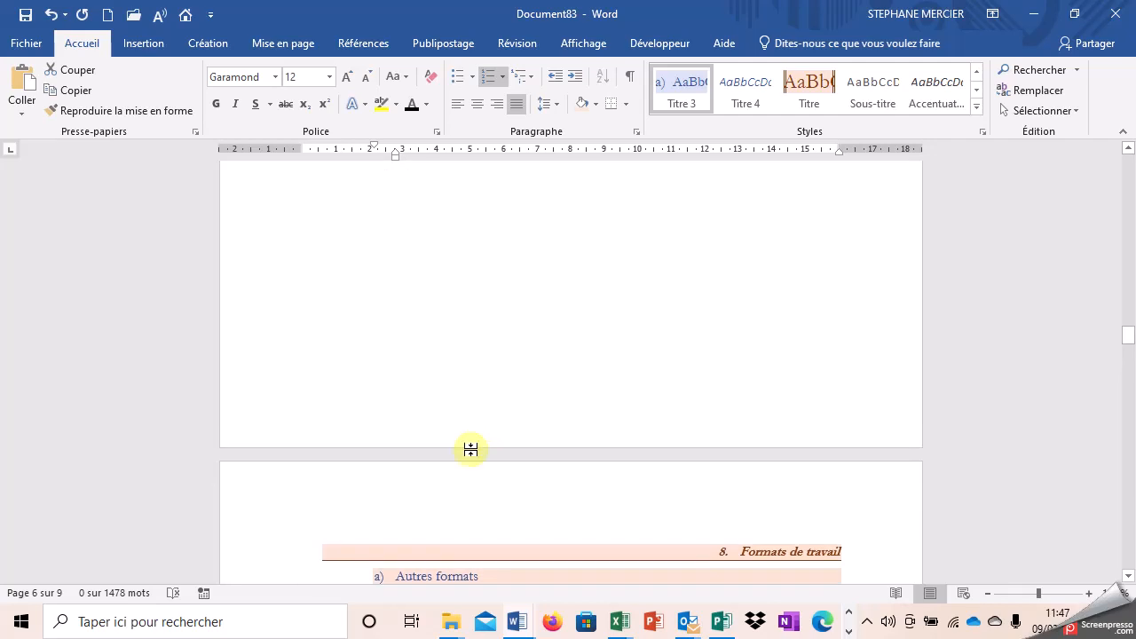
scroll(444, 550, down, 1)
click(453, 534)
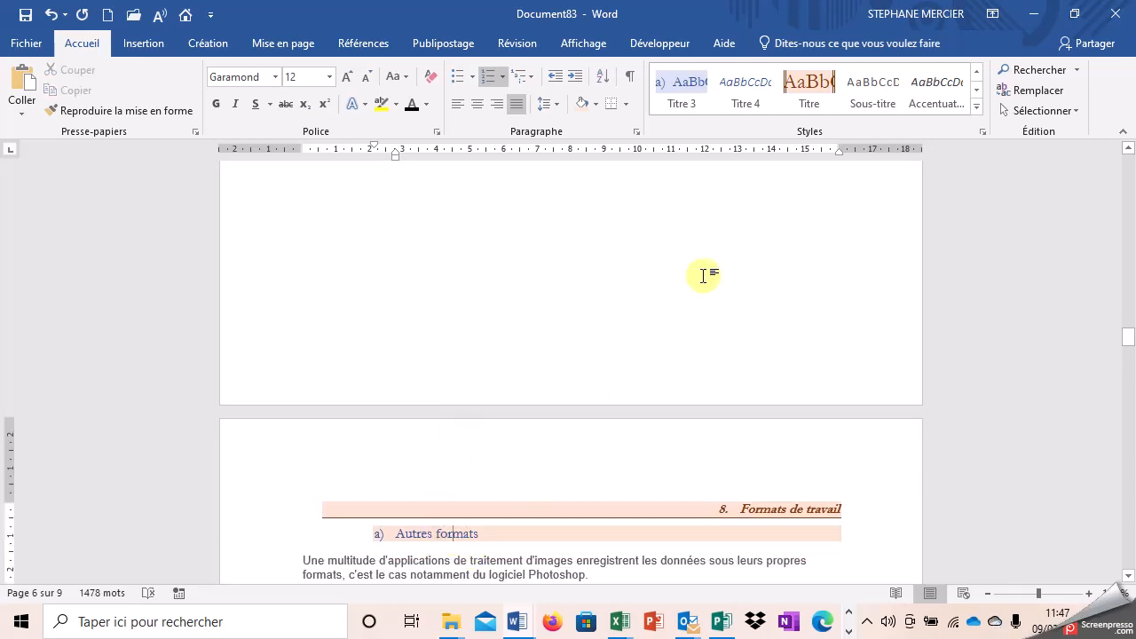
Apply Titre 3 to 'Autres formats' and all similar subheadings, then select 'Formats de travail'
click(251, 537)
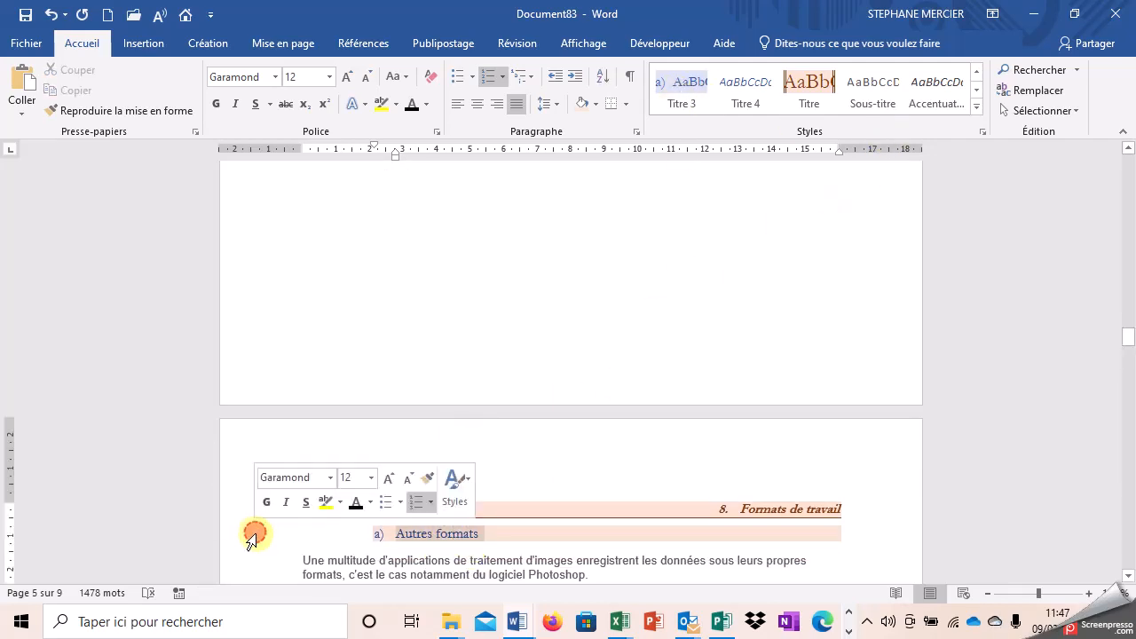
click(1017, 118)
click(1023, 176)
scroll(666, 323, up, 5)
click(676, 107)
scroll(556, 325, up, 3)
scroll(556, 337, down, 1)
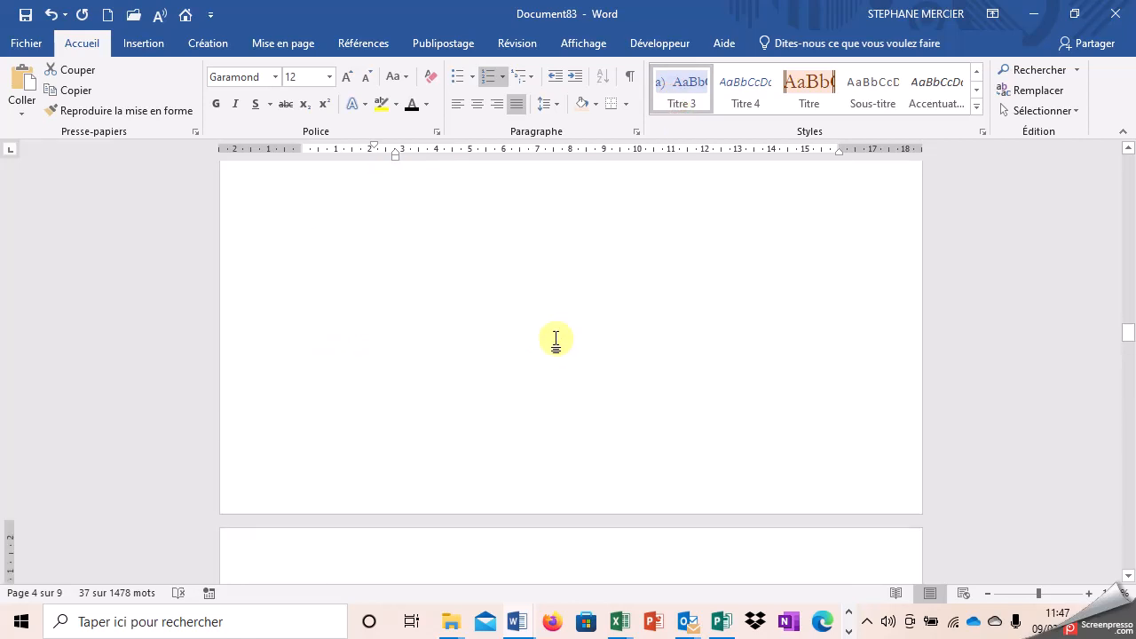
scroll(555, 339, down, 3)
click(272, 400)
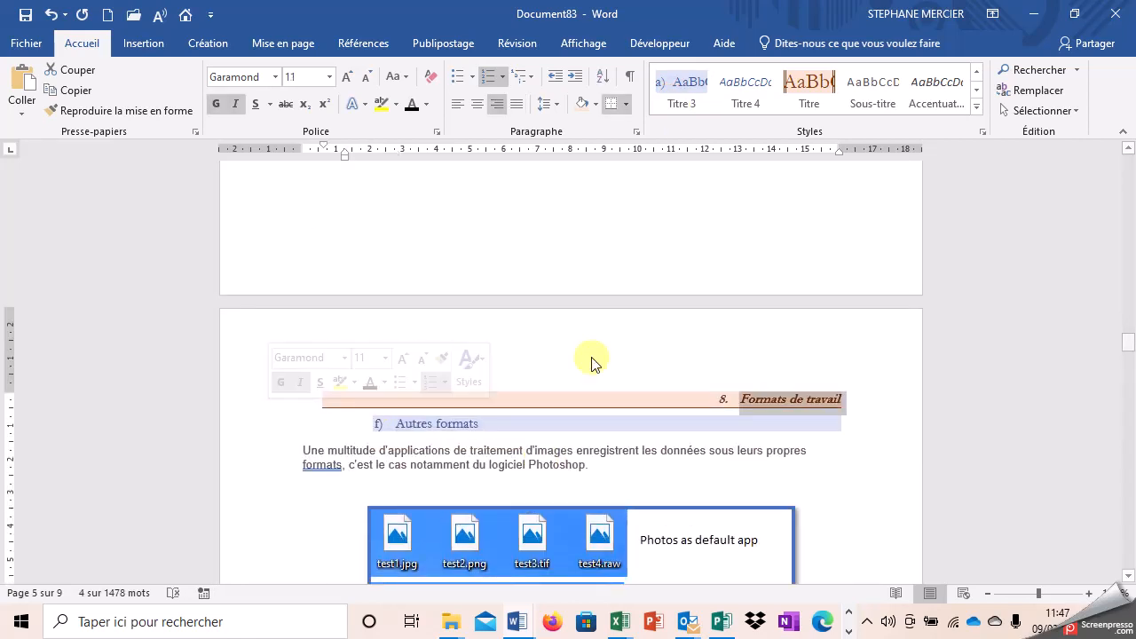
click(976, 73)
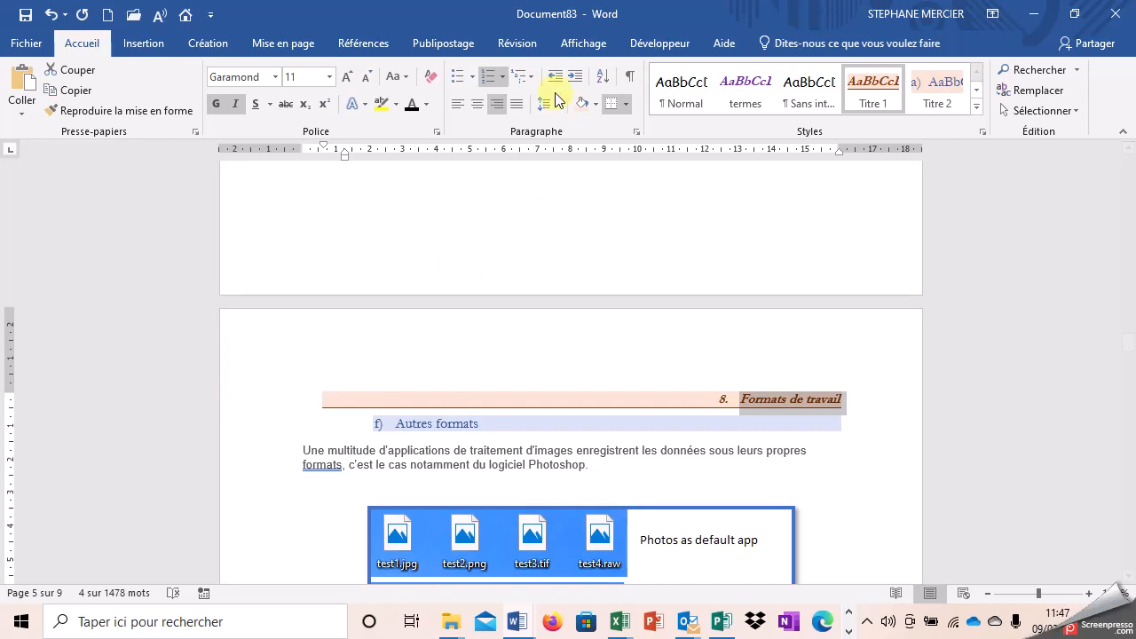
Apply a heading-linked multilevel list and demote, giving 1.2 Formats de travail and 1.2.1 Autres formats
click(529, 86)
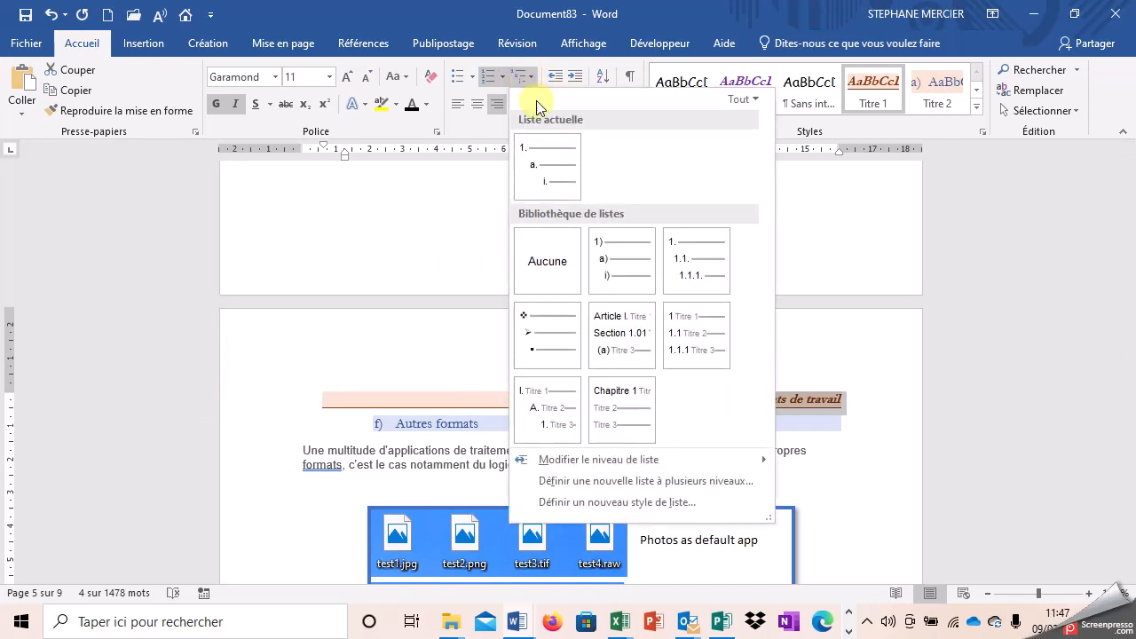
click(681, 325)
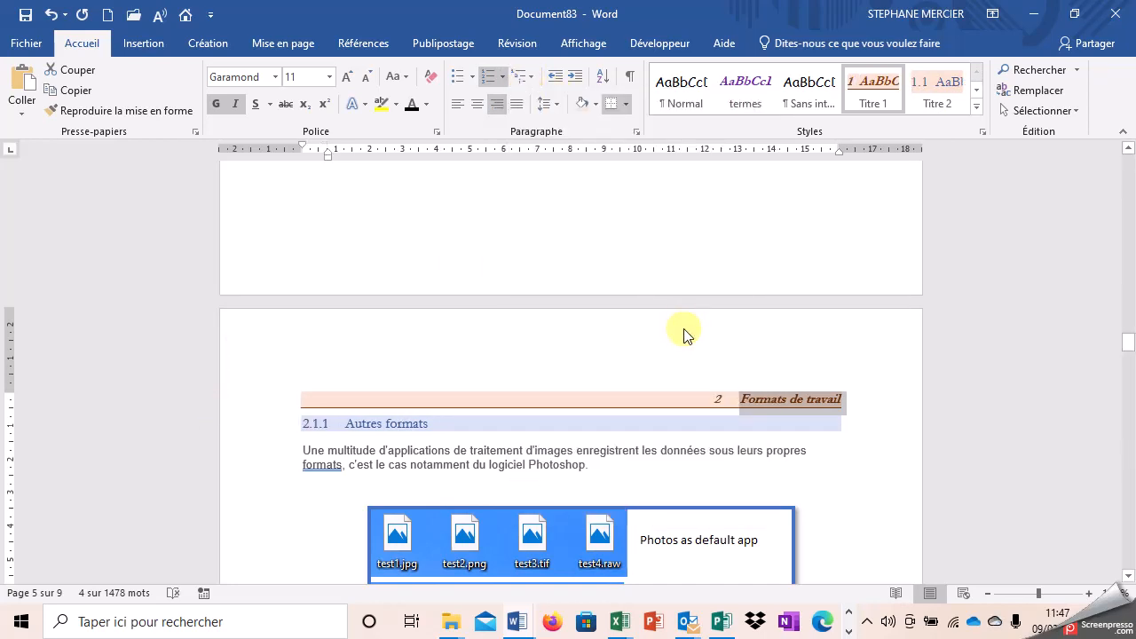
click(577, 80)
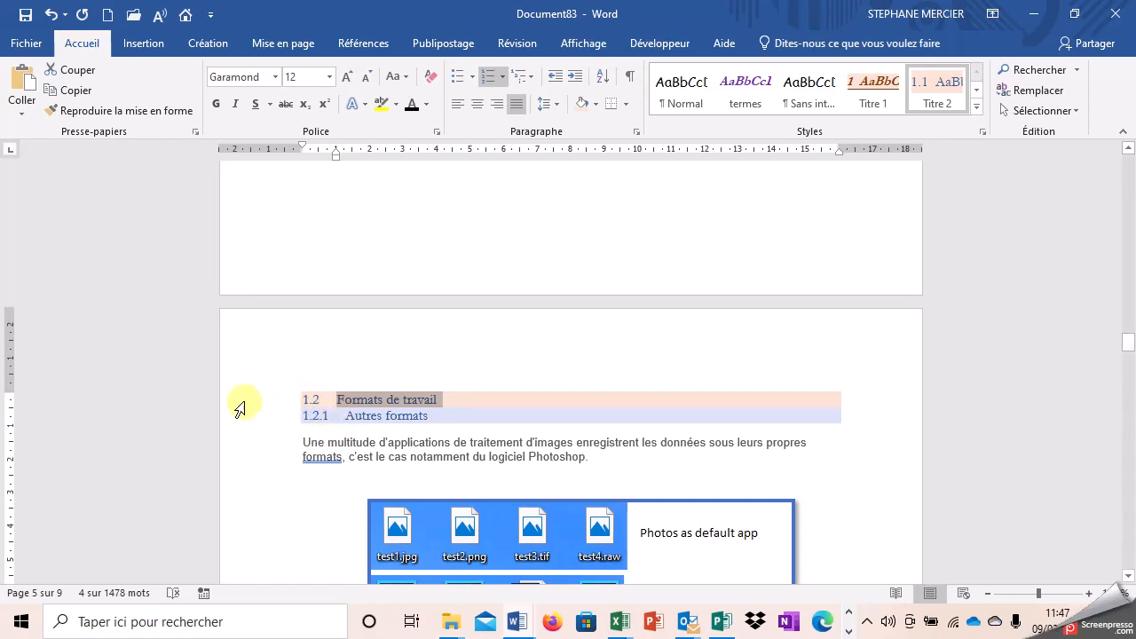
Apply the Titre 2 style to the 'Formats de travail' heading
click(976, 106)
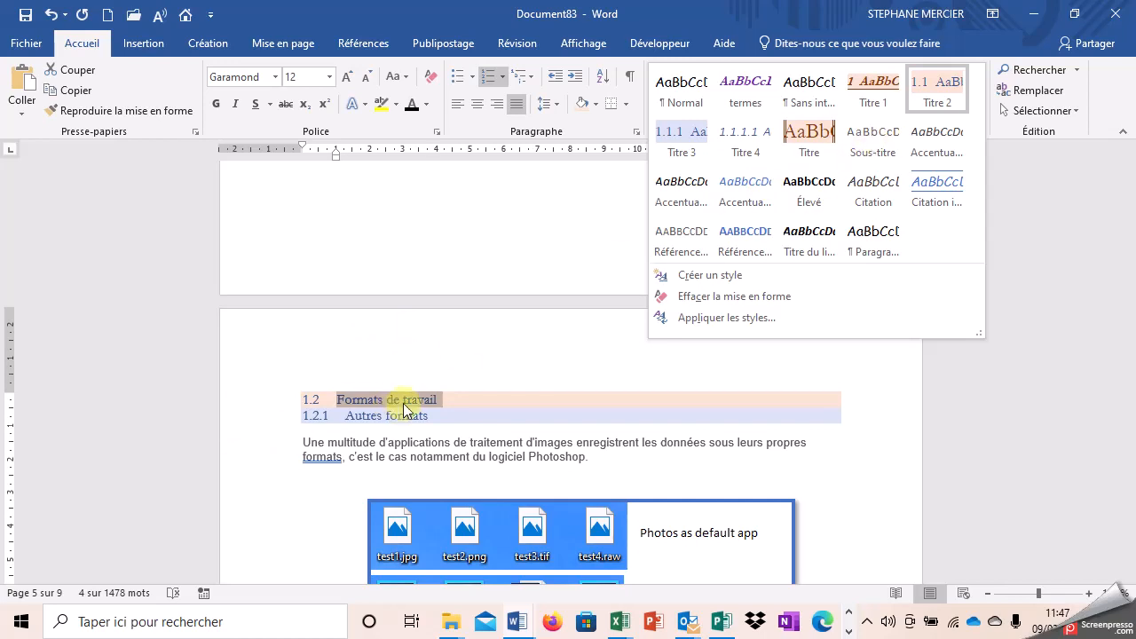
scroll(528, 393, up, 4)
click(938, 98)
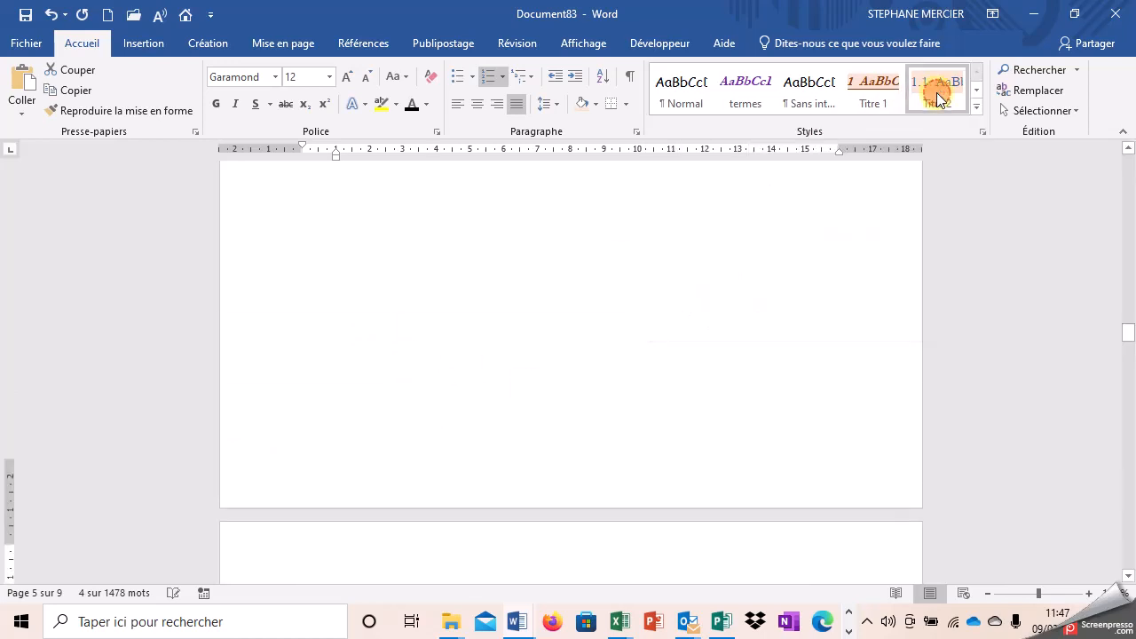
scroll(492, 459, down, 10)
scroll(398, 442, up, 10)
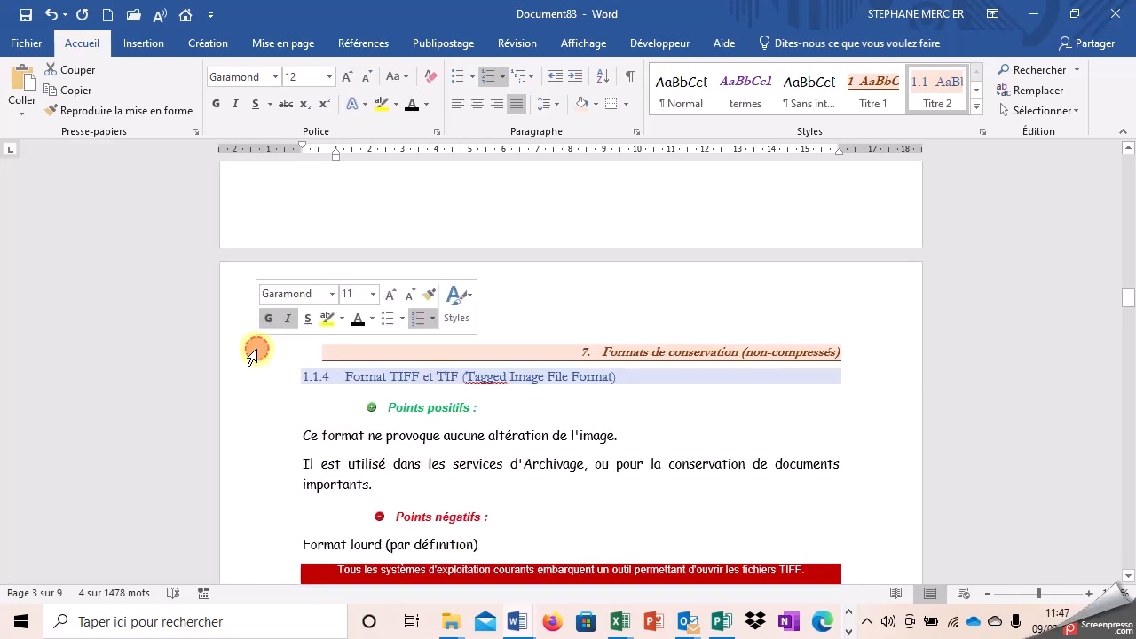
Select all headings formatted like 'Formats de conservation (non-compressés)'
click(256, 354)
click(1030, 111)
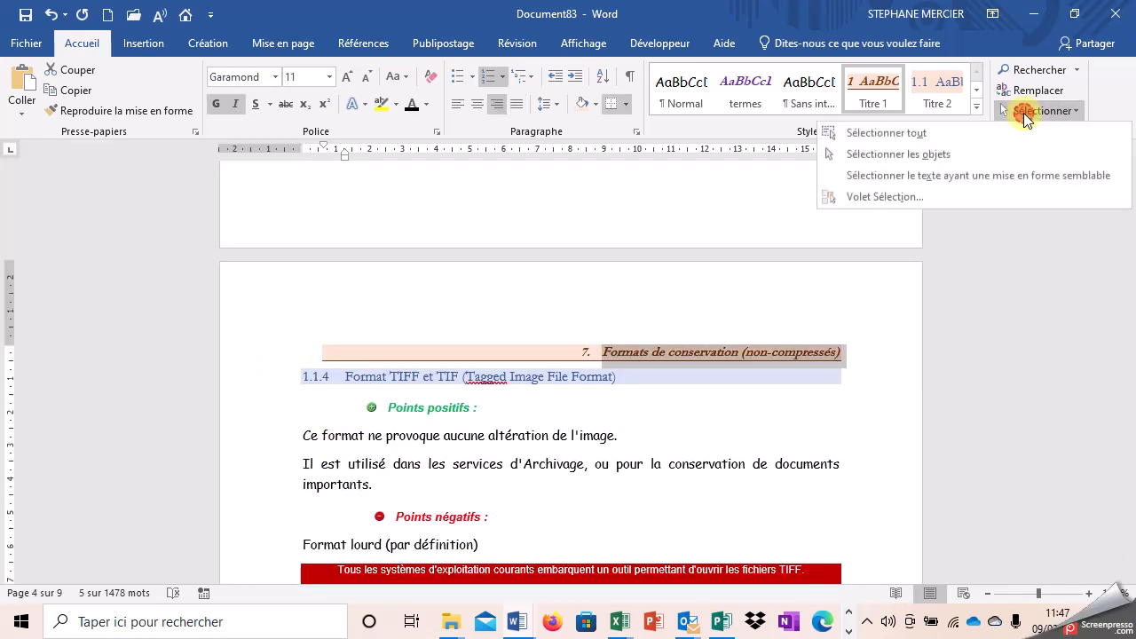
click(1032, 175)
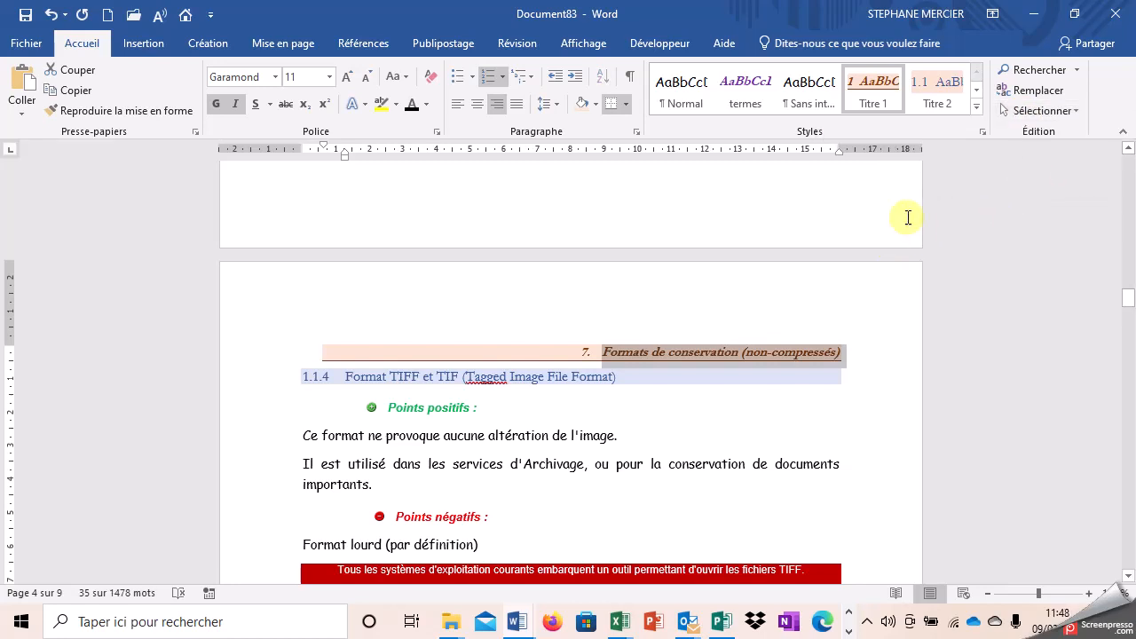
Apply Titre 2 to the selected section headings like 'Formats de conservation'
click(948, 105)
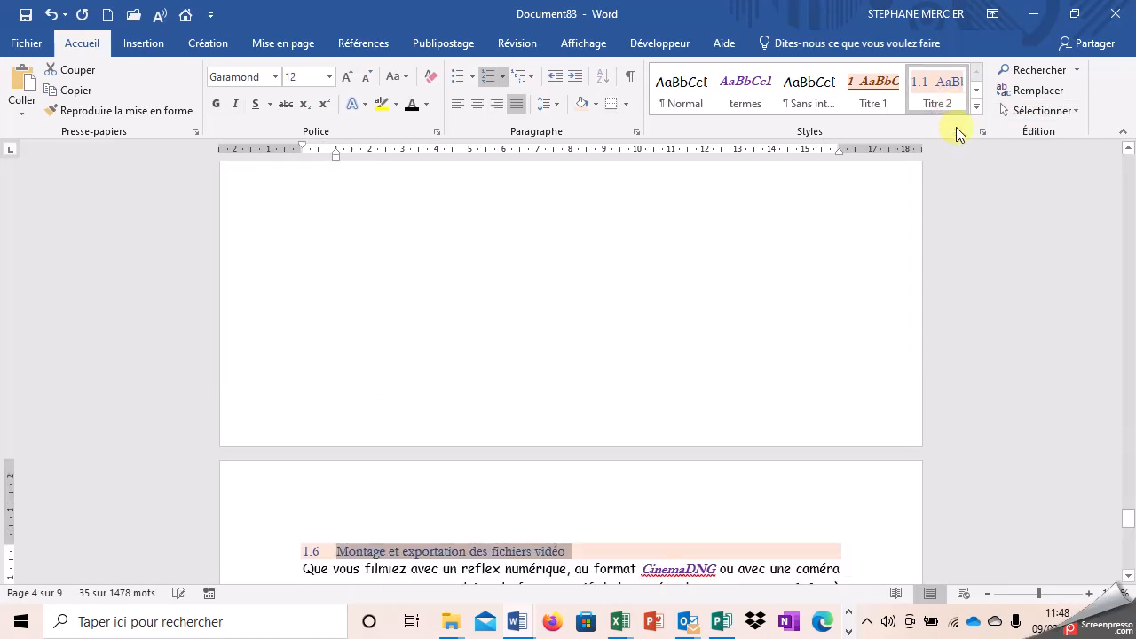
scroll(851, 370, up, 3)
drag(1129, 514, 1128, 171)
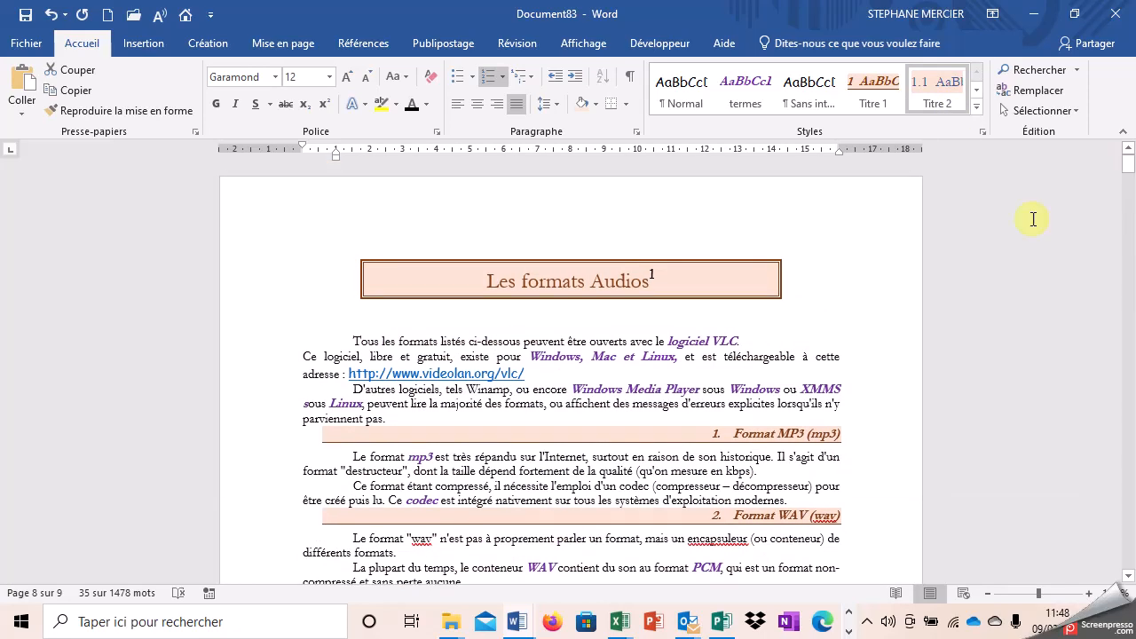
scroll(556, 398, down, 2)
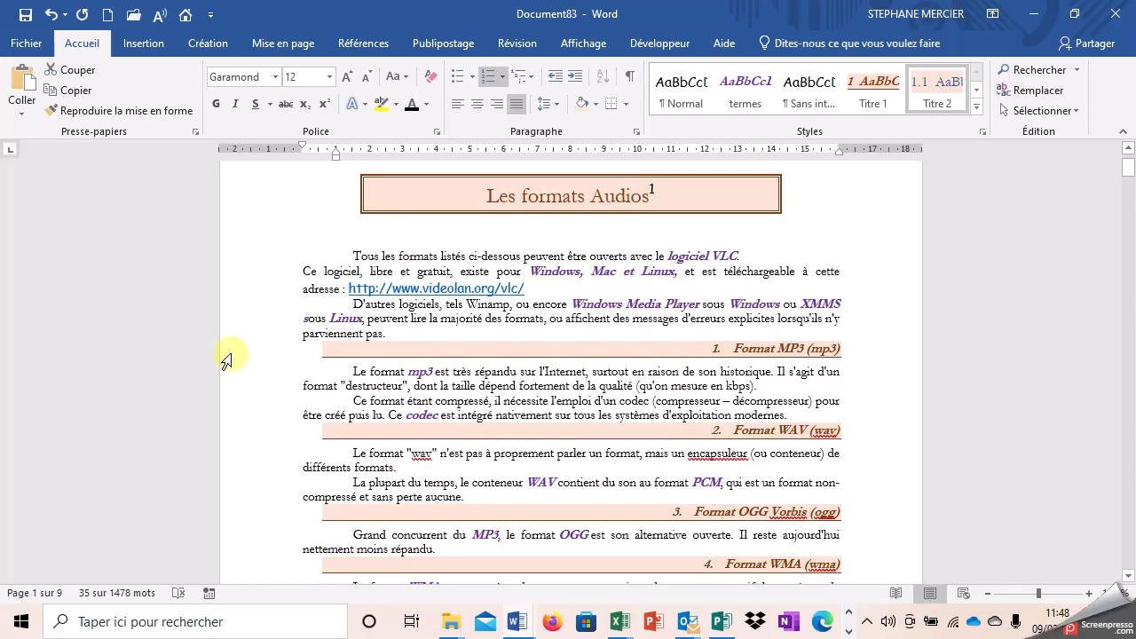
Style 'Format MP3 (mp3)' and all similar audio headings as Titre 2, numbered 1.1–1.5
click(238, 353)
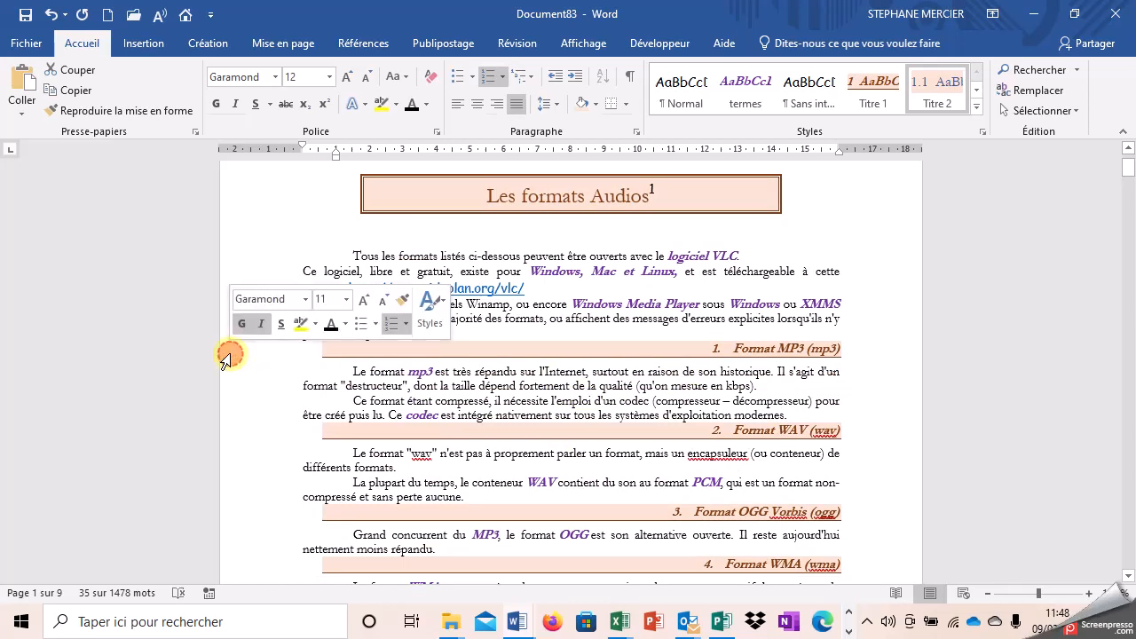
click(1003, 111)
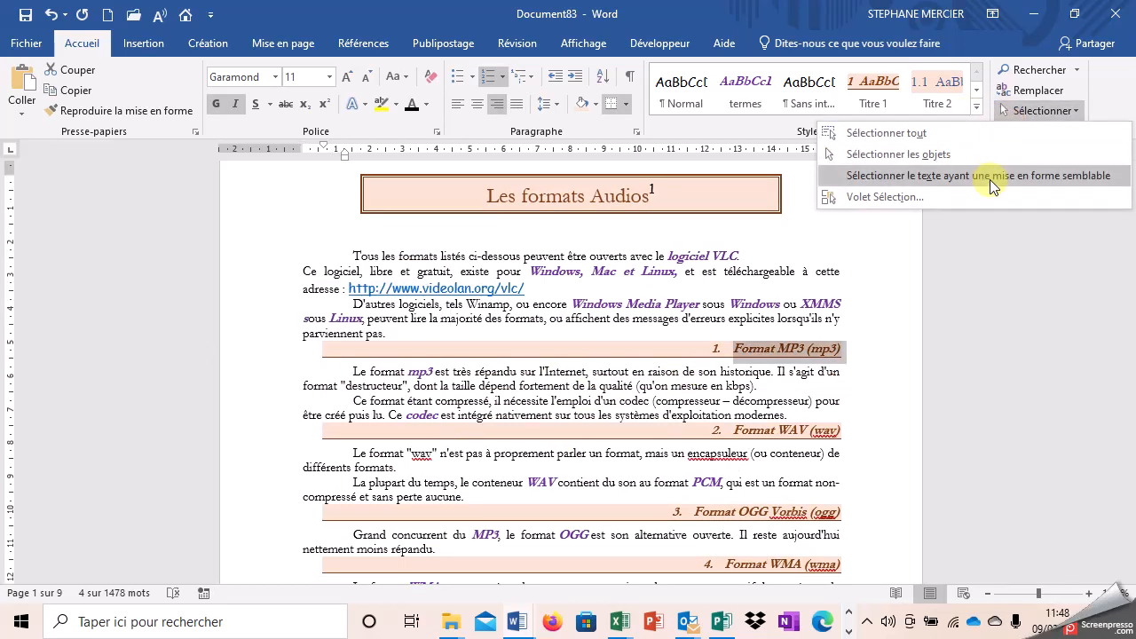
click(990, 176)
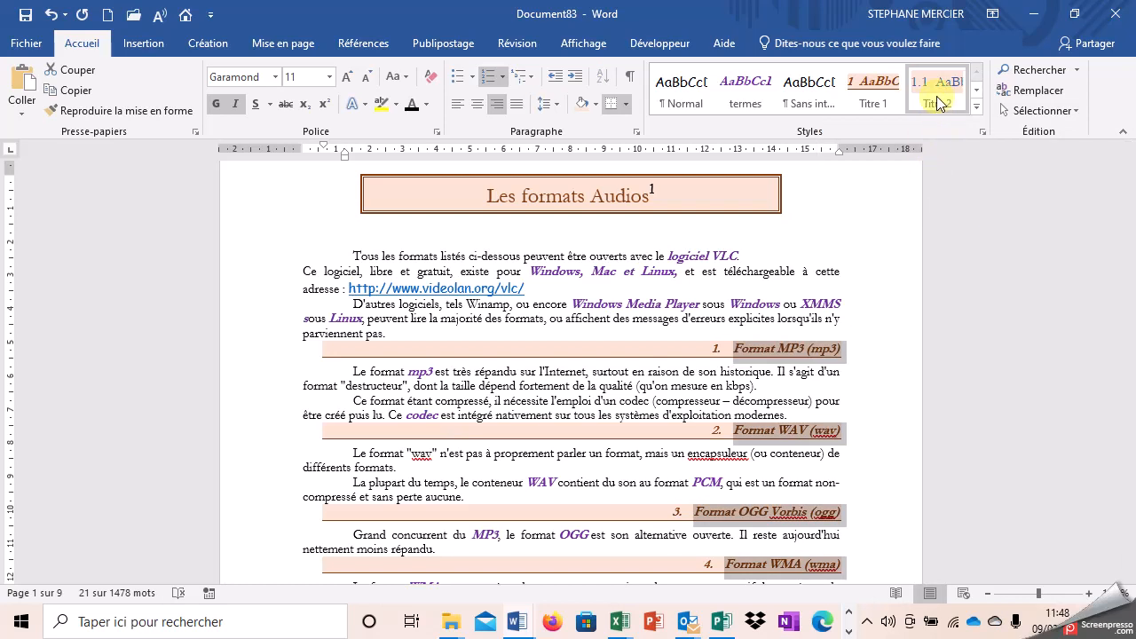
click(938, 103)
scroll(378, 461, down, 20)
scroll(385, 471, down, 1)
scroll(355, 417, up, 2)
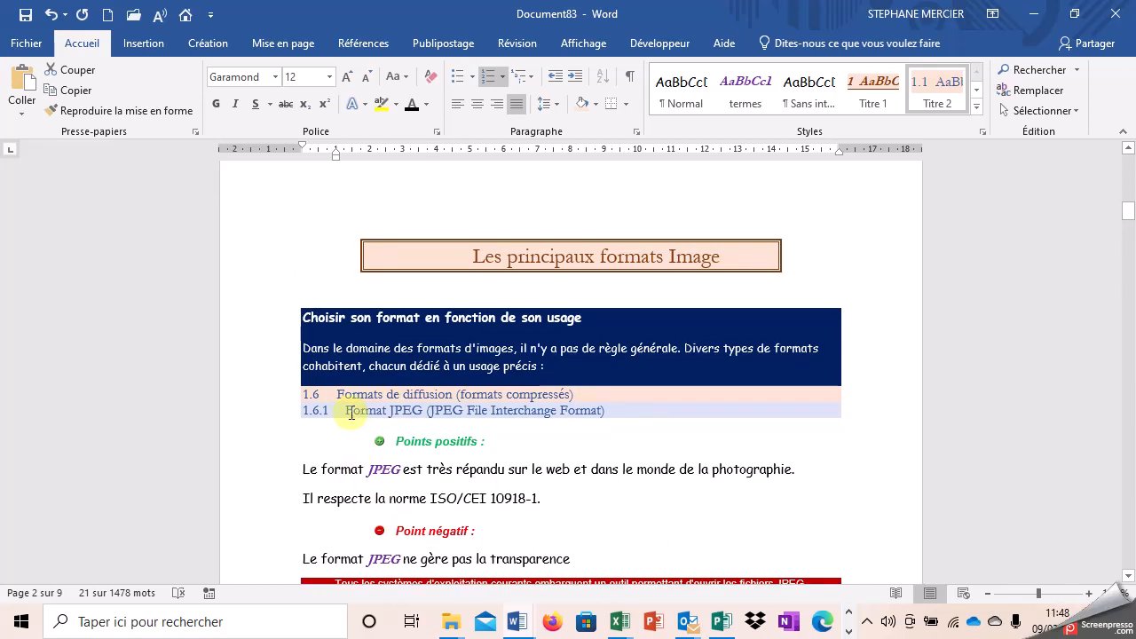
scroll(329, 399, up, 15)
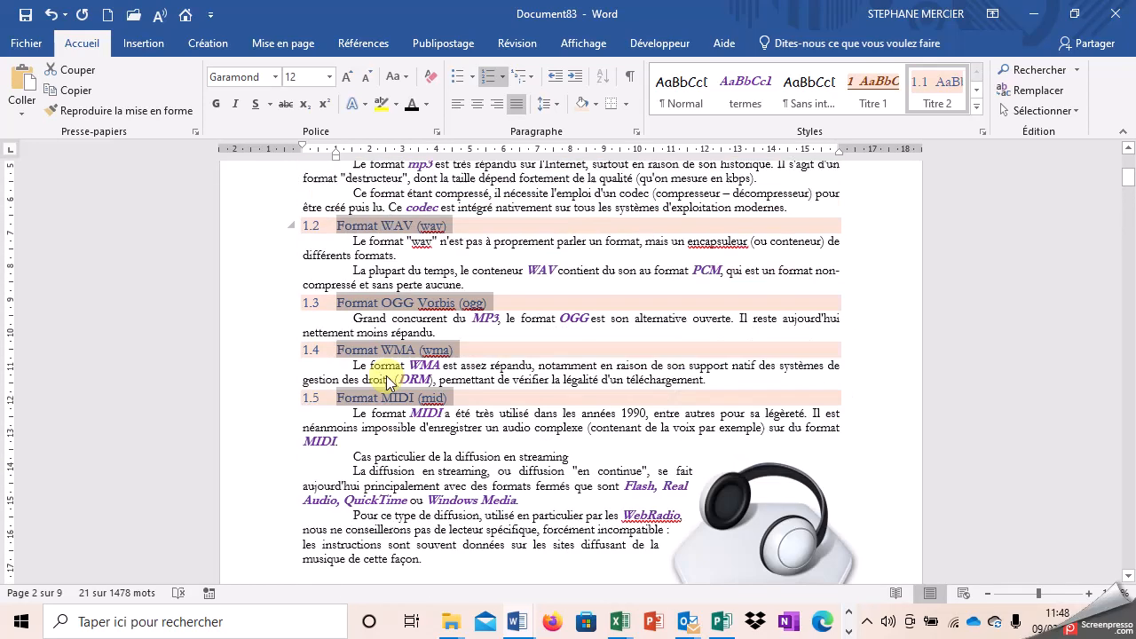
scroll(423, 388, up, 4)
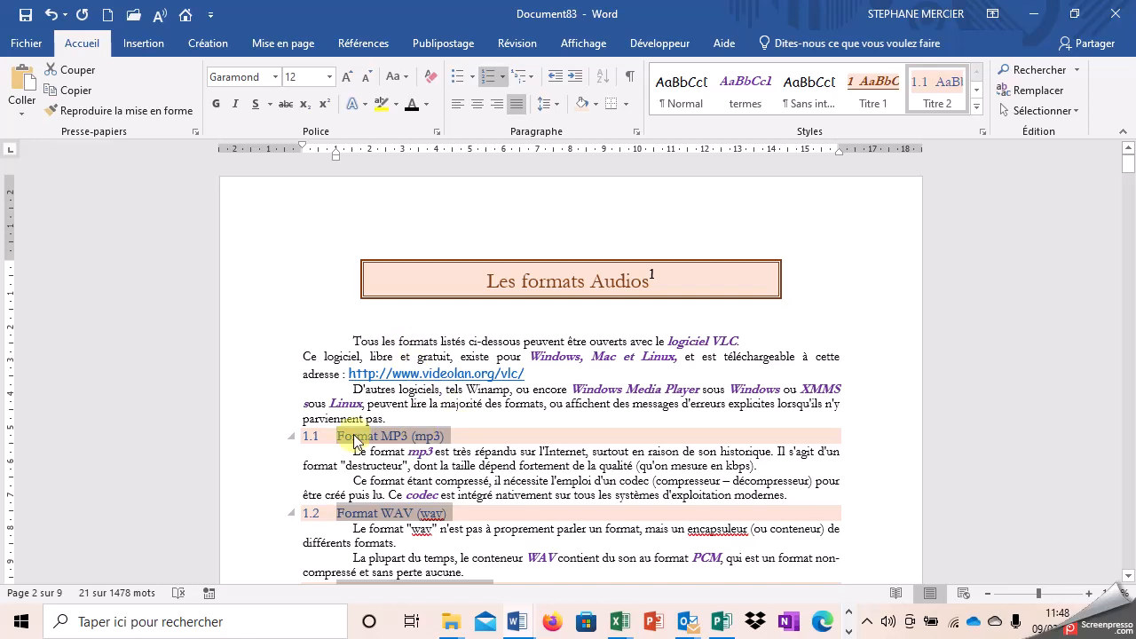
Make 'Les formats Audios' and similar titles Titre 1 and reapply the heading-linked multilevel list
click(249, 287)
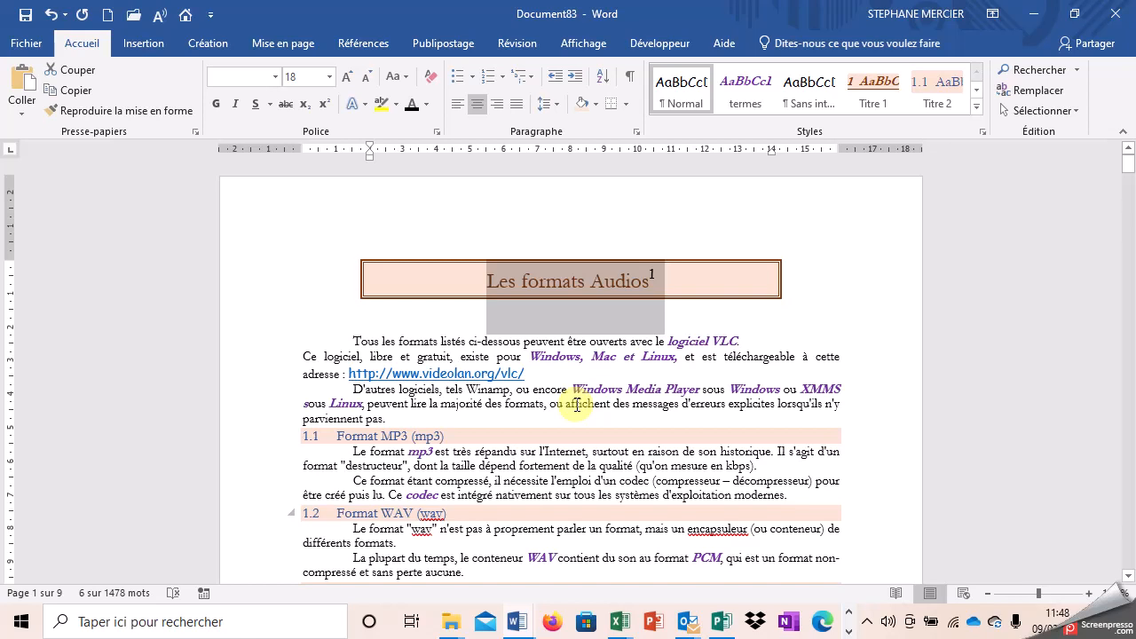
click(1037, 110)
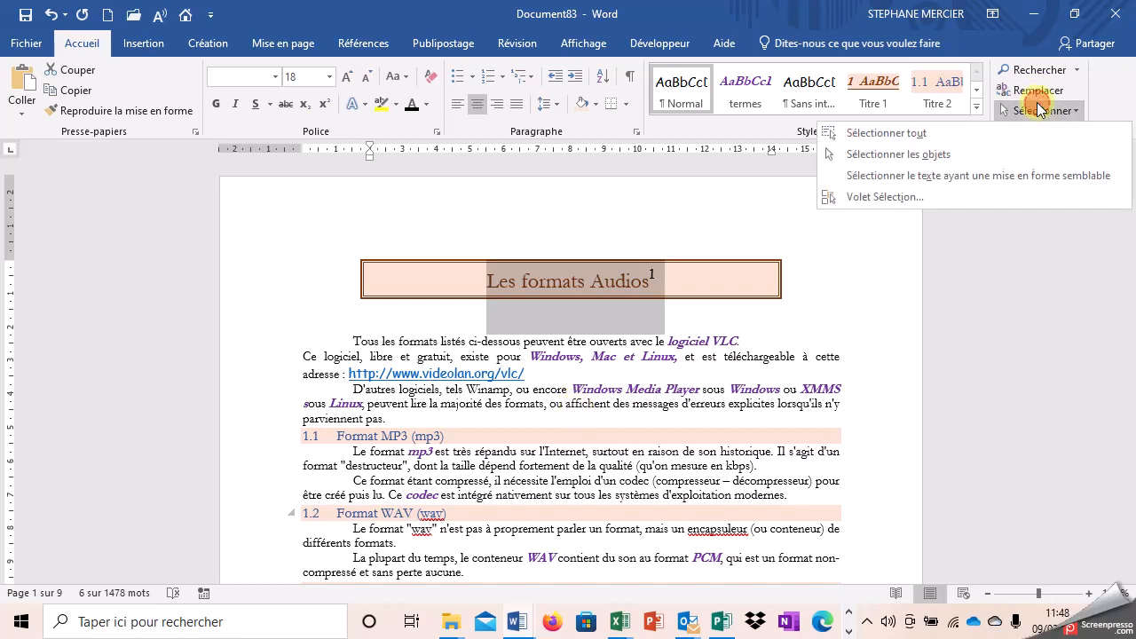
click(983, 175)
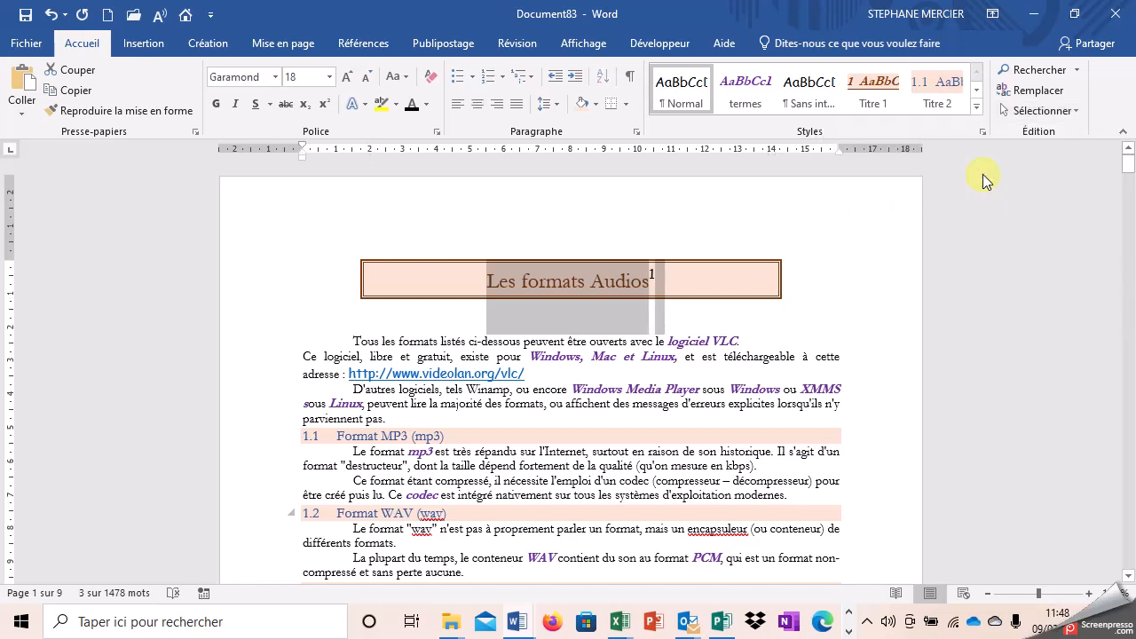
click(872, 105)
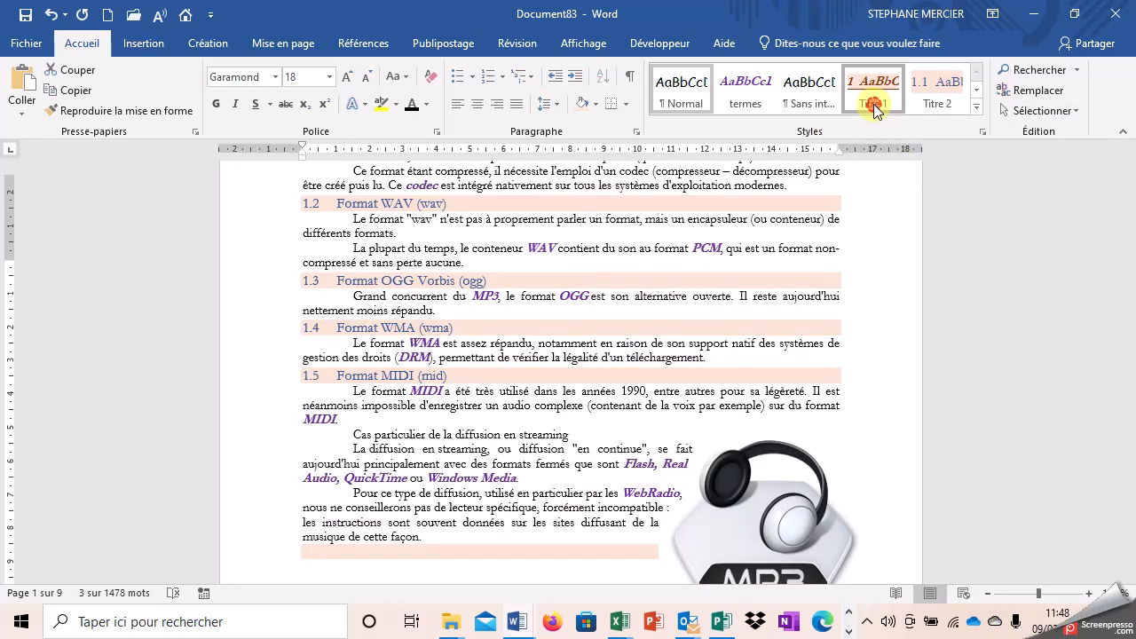
scroll(806, 290, up, 7)
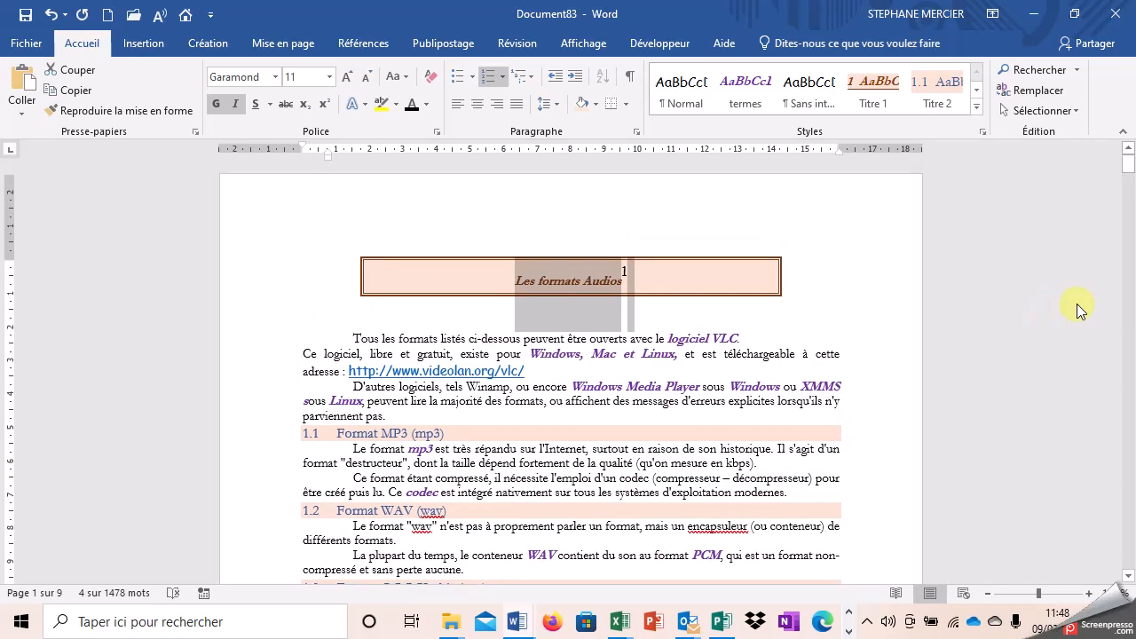
click(531, 80)
click(714, 336)
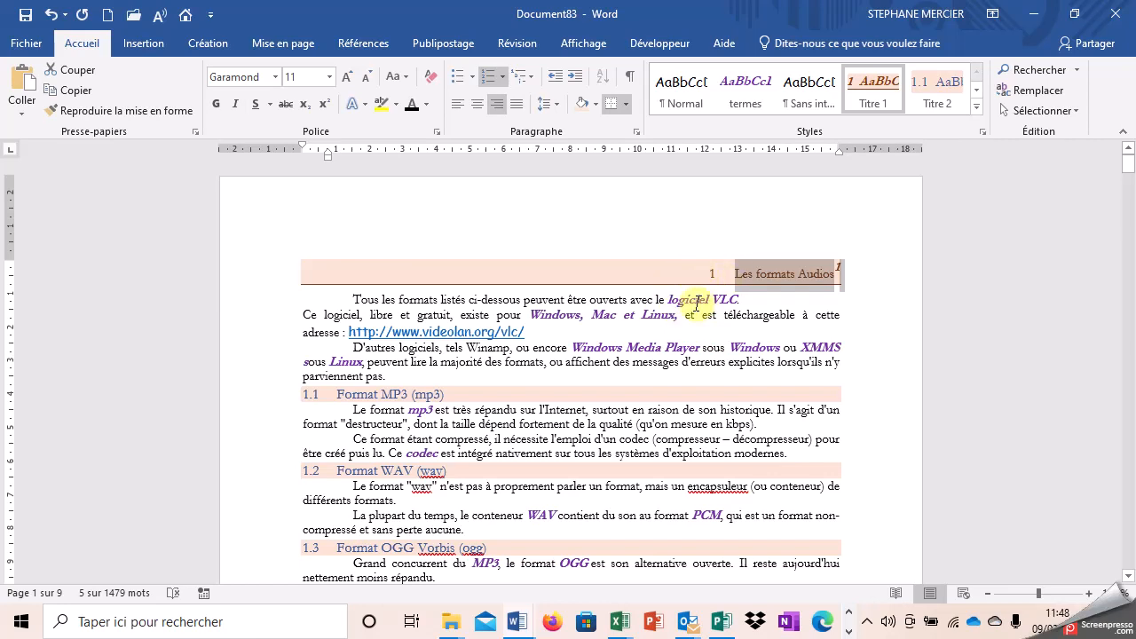
scroll(760, 312, down, 15)
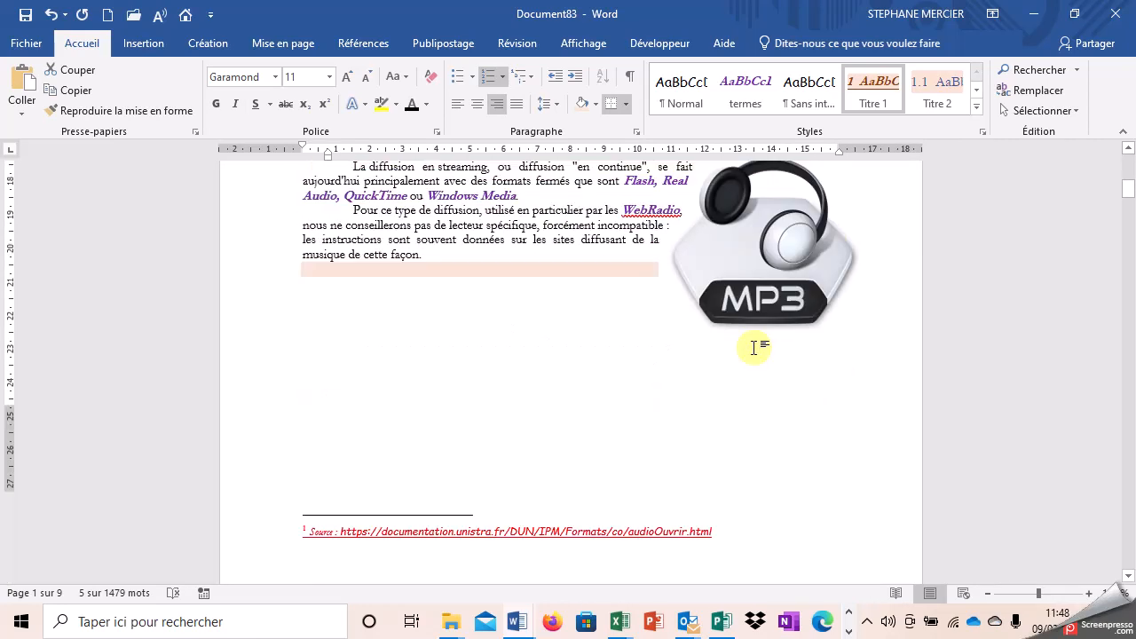
scroll(751, 353, down, 3)
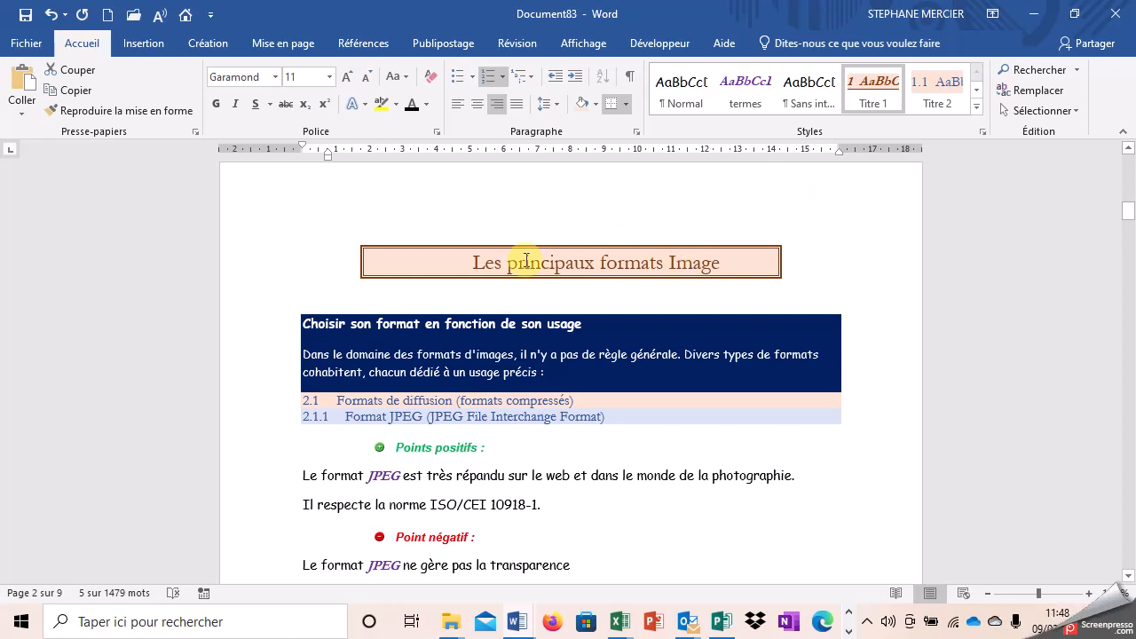
Apply Titre 1 to 'Les principaux formats Image' and all similarly formatted boxed titles
click(236, 268)
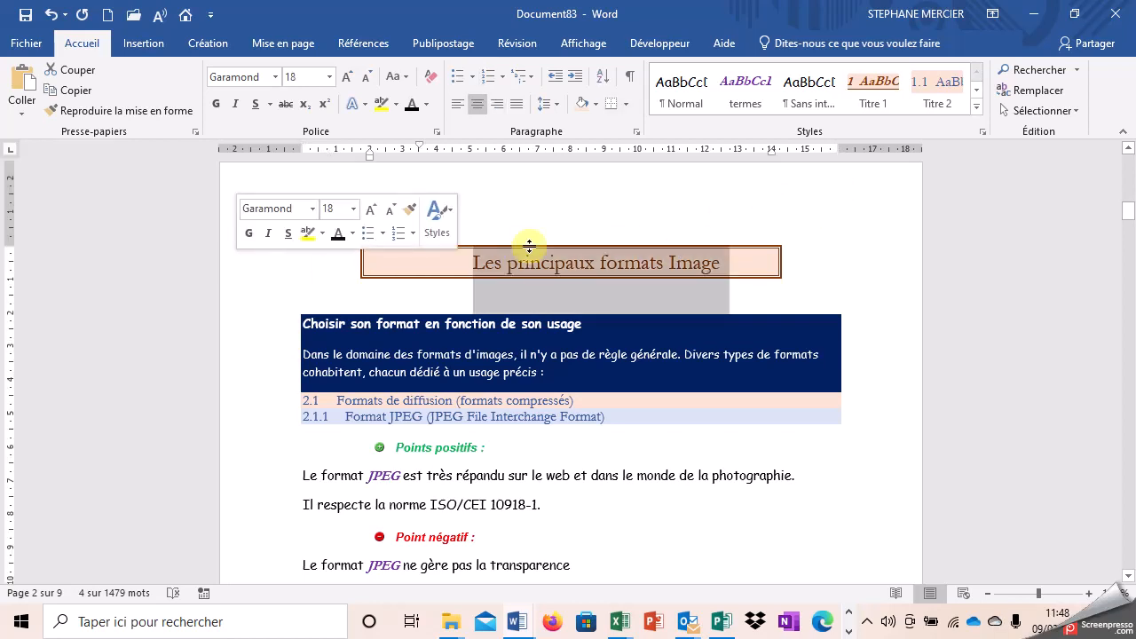
click(1040, 108)
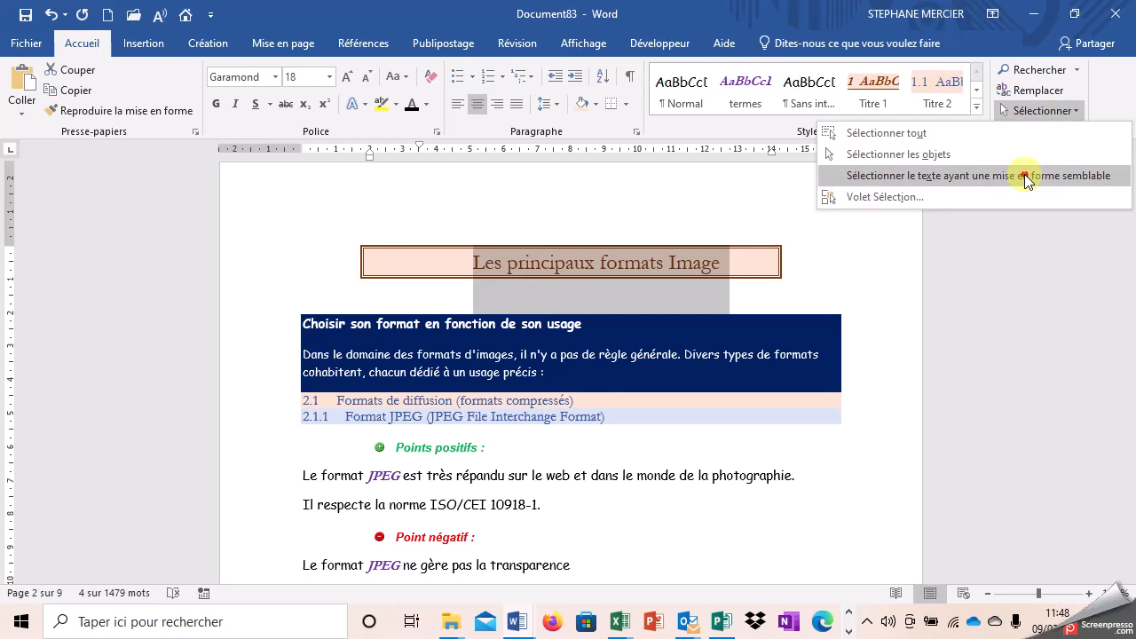
click(1024, 177)
click(877, 94)
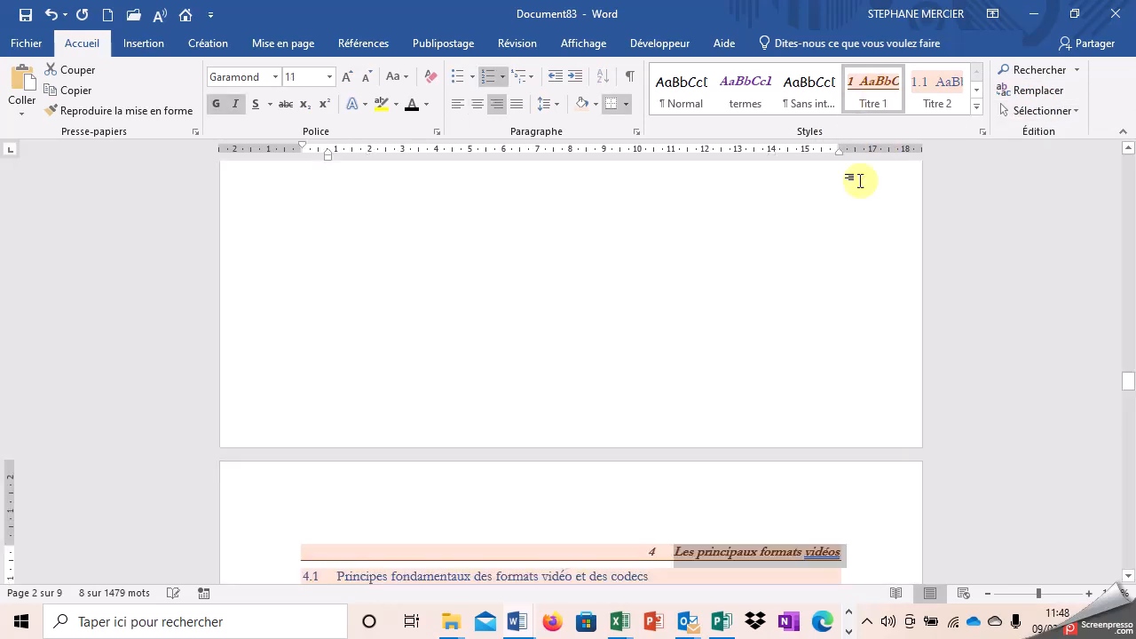
Review the renumbered headings and reselect the 'Les principaux formats Image' title
scroll(826, 346, down, 3)
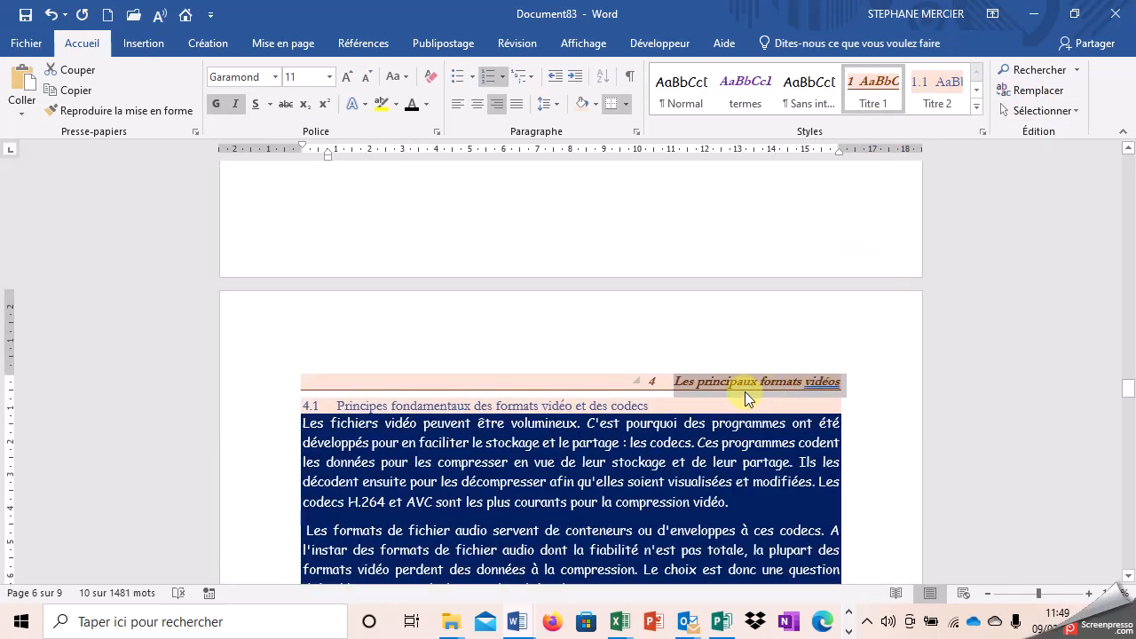
scroll(743, 391, up, 5)
scroll(739, 384, up, 5)
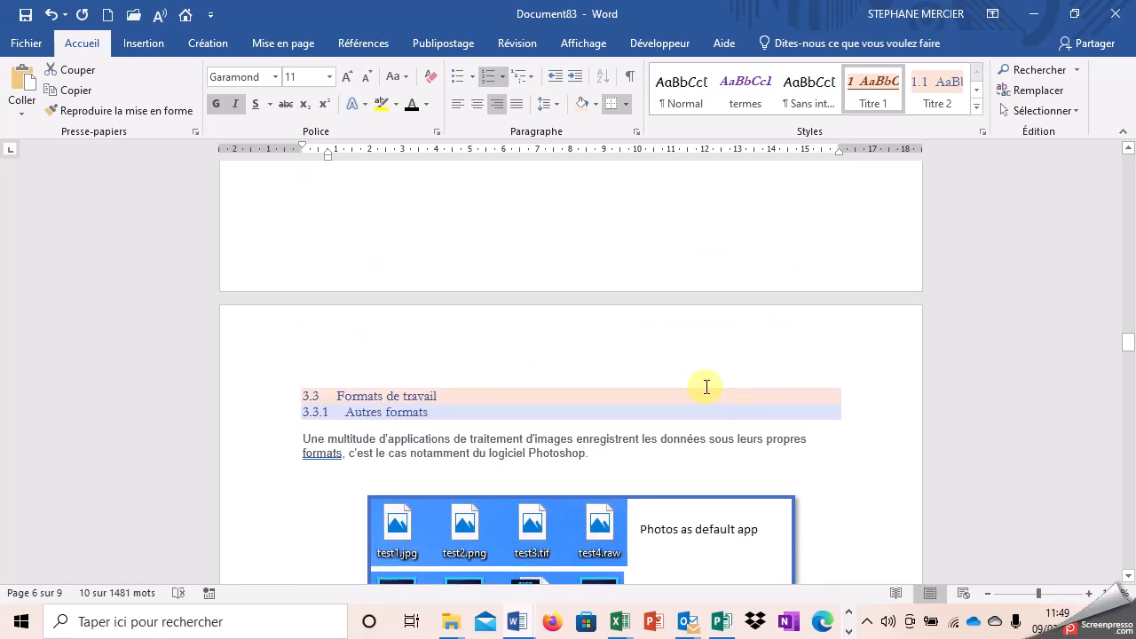
scroll(672, 380, up, 10)
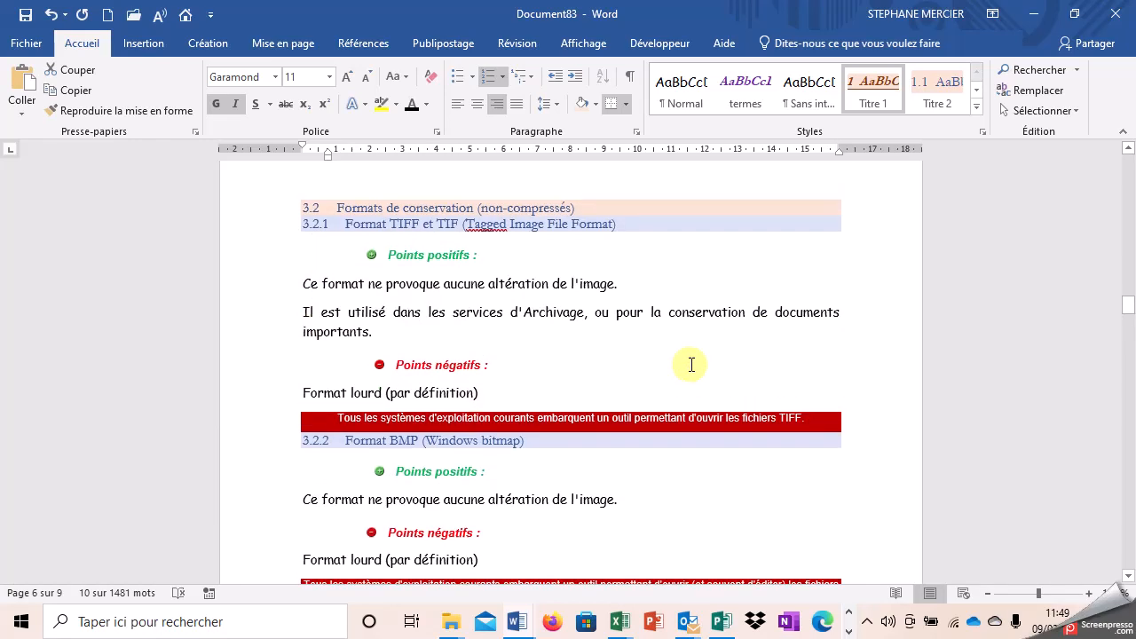
scroll(693, 362, up, 15)
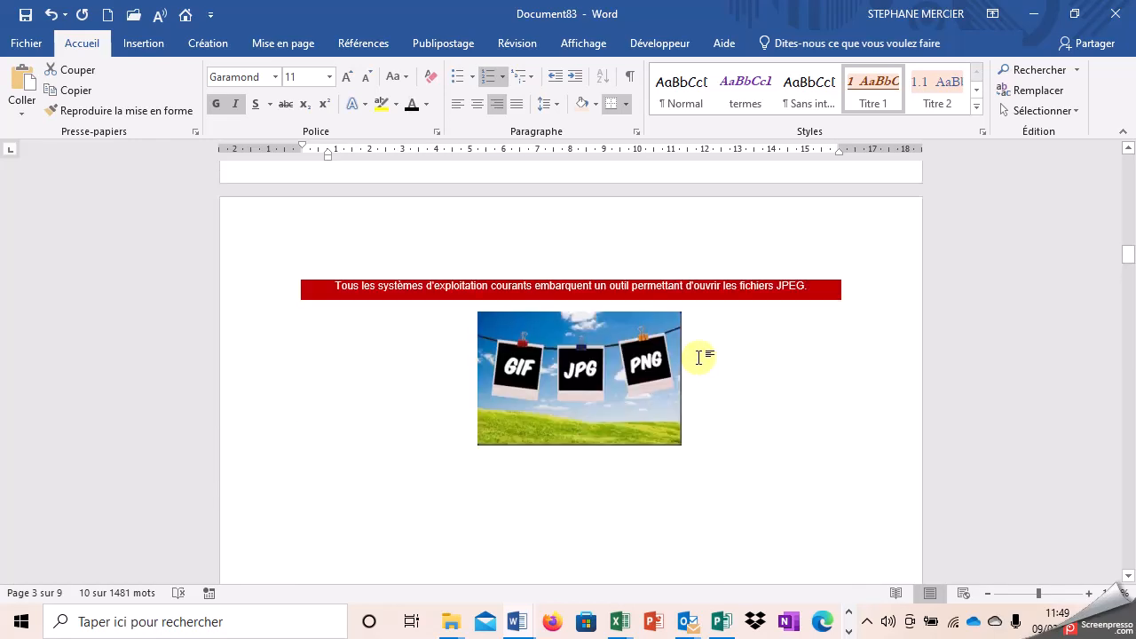
scroll(702, 353, up, 15)
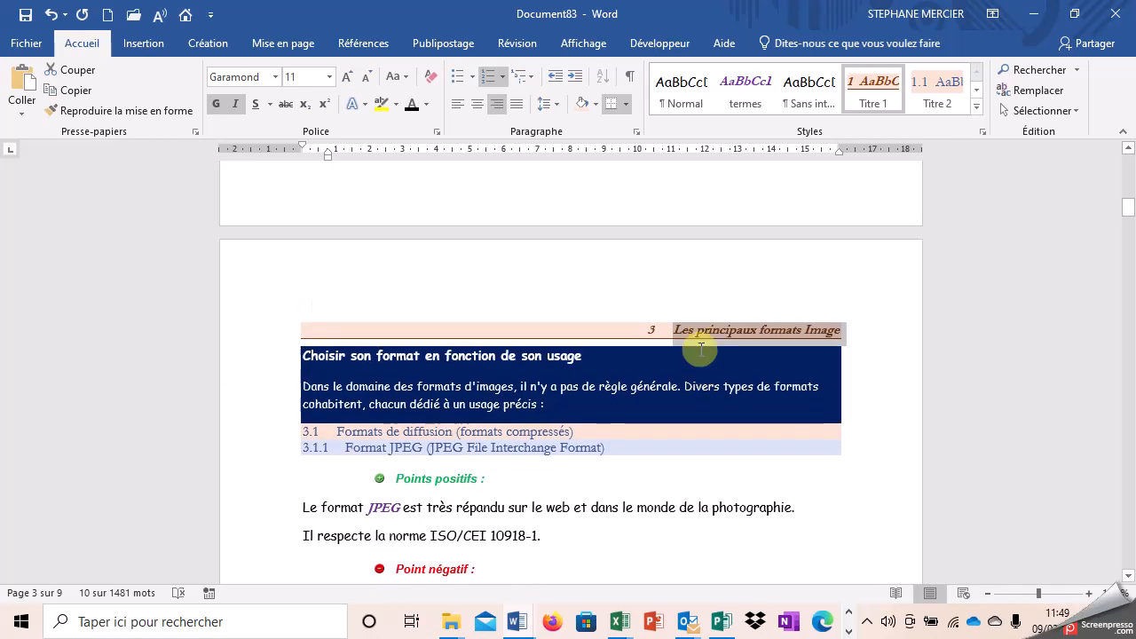
click(724, 531)
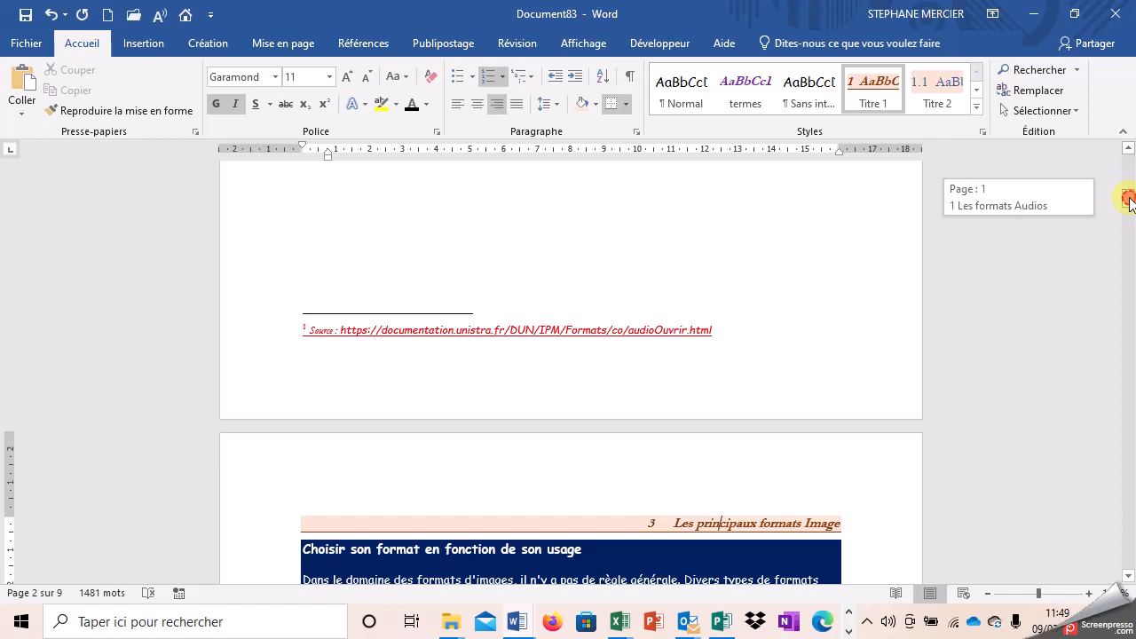
drag(1130, 199, 1129, 167)
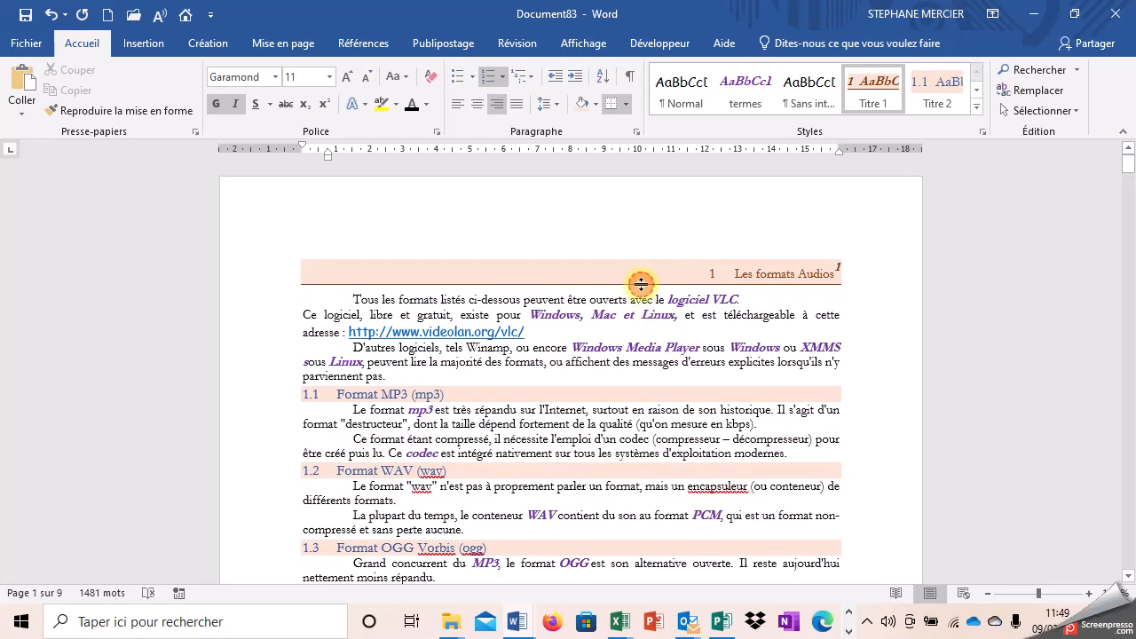
scroll(641, 284, down, 15)
scroll(649, 340, down, 10)
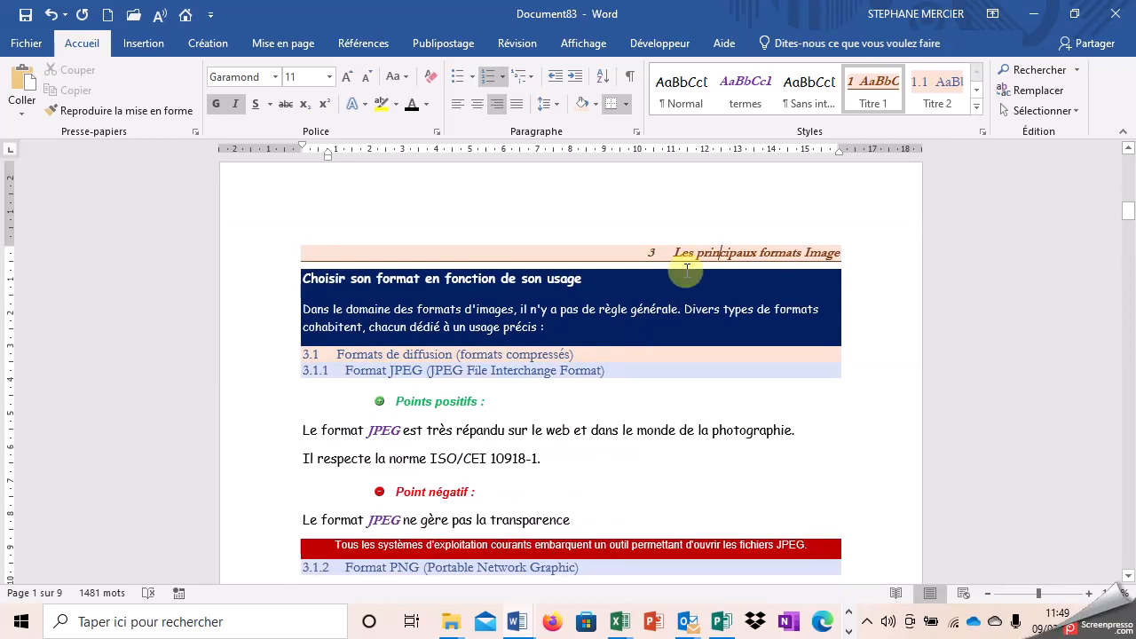
click(272, 253)
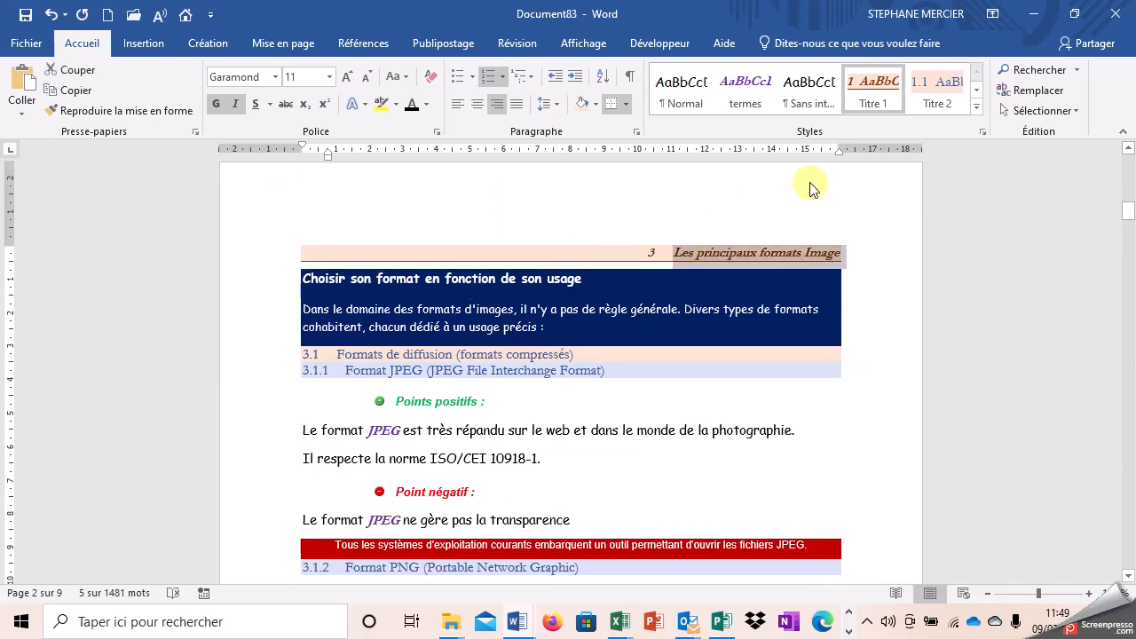
Apply the Titre 2 style to 'Les principaux formats Image' so it becomes heading 2.1
click(923, 109)
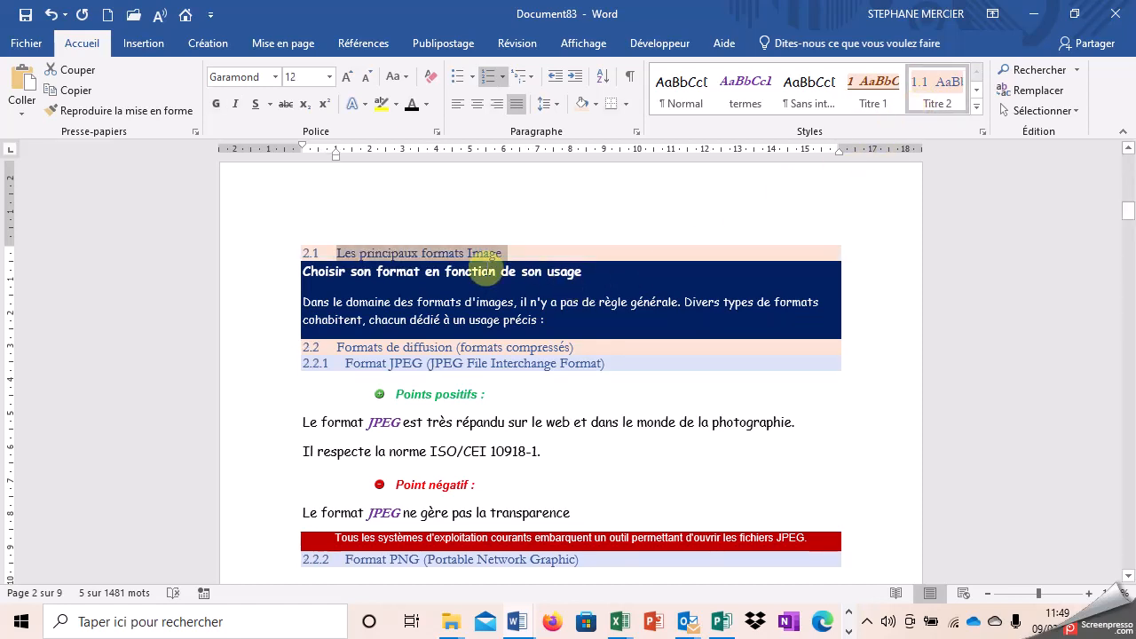
scroll(506, 266, down, 4)
scroll(524, 314, down, 10)
scroll(482, 370, down, 10)
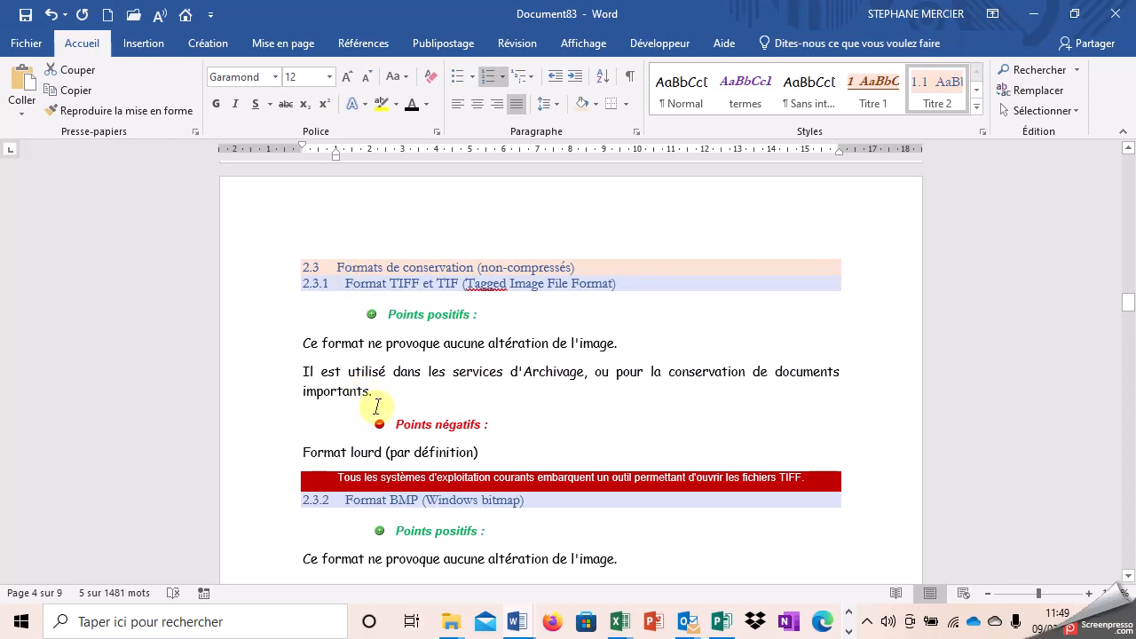
scroll(381, 405, down, 8)
scroll(388, 402, down, 5)
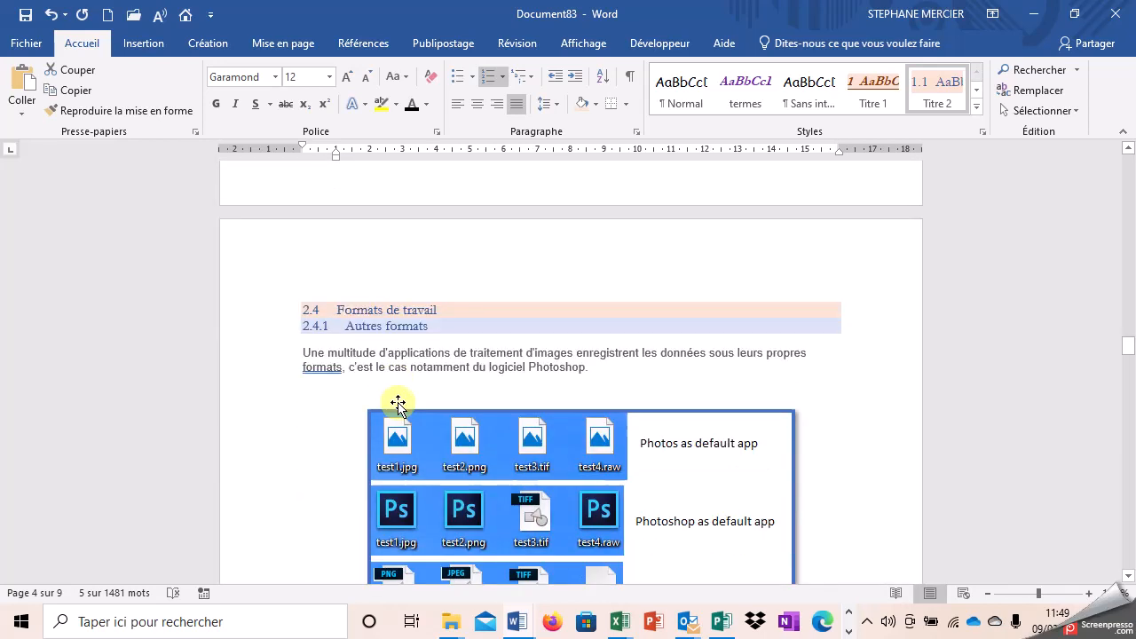
scroll(383, 300, down, 10)
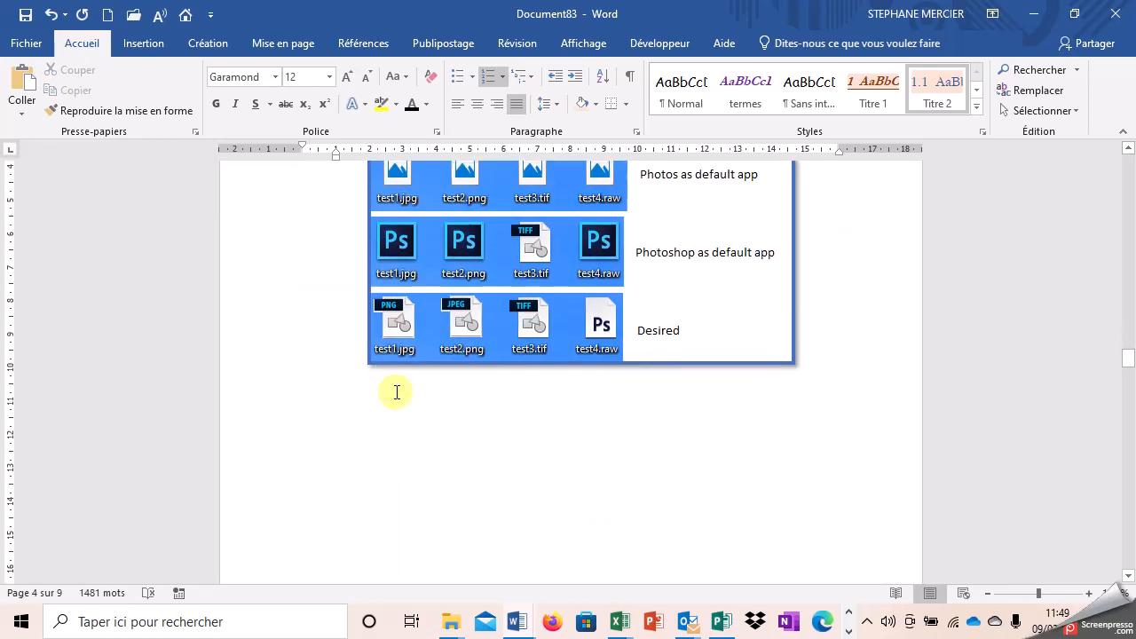
scroll(419, 415, down, 2)
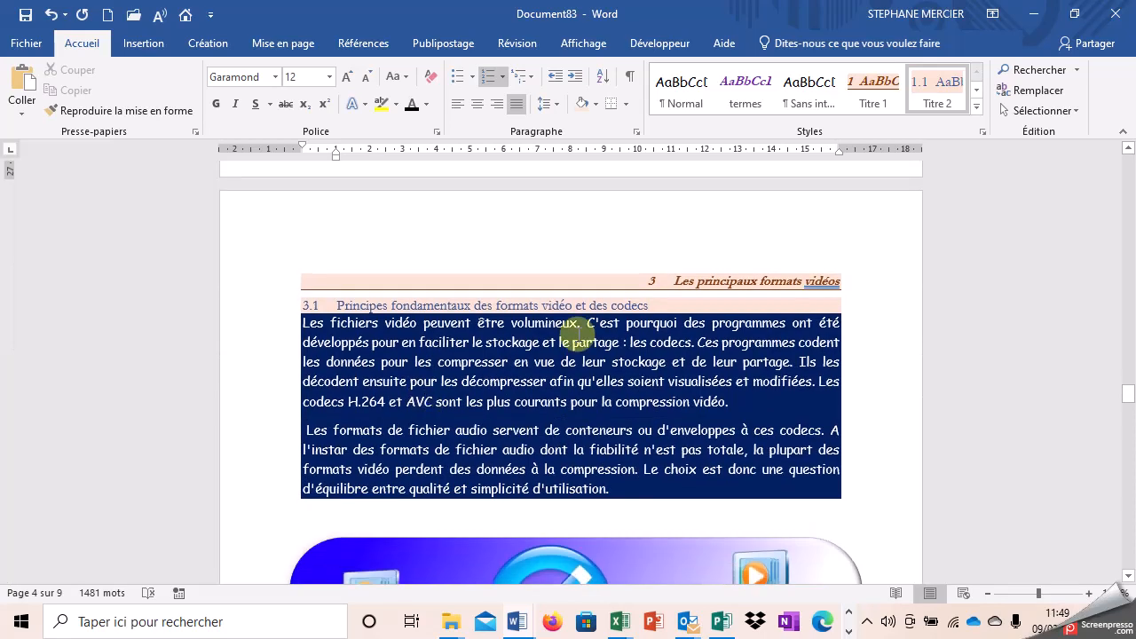
Check the renumbered video heading 3 and its 3.1 section, then return to page 1
click(736, 281)
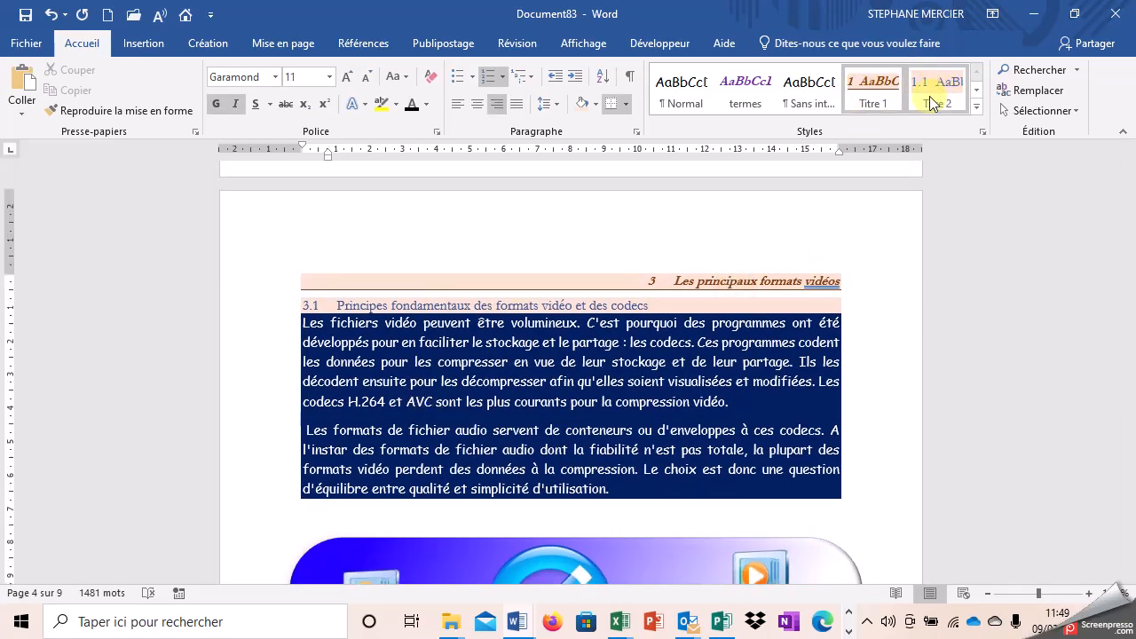
click(739, 305)
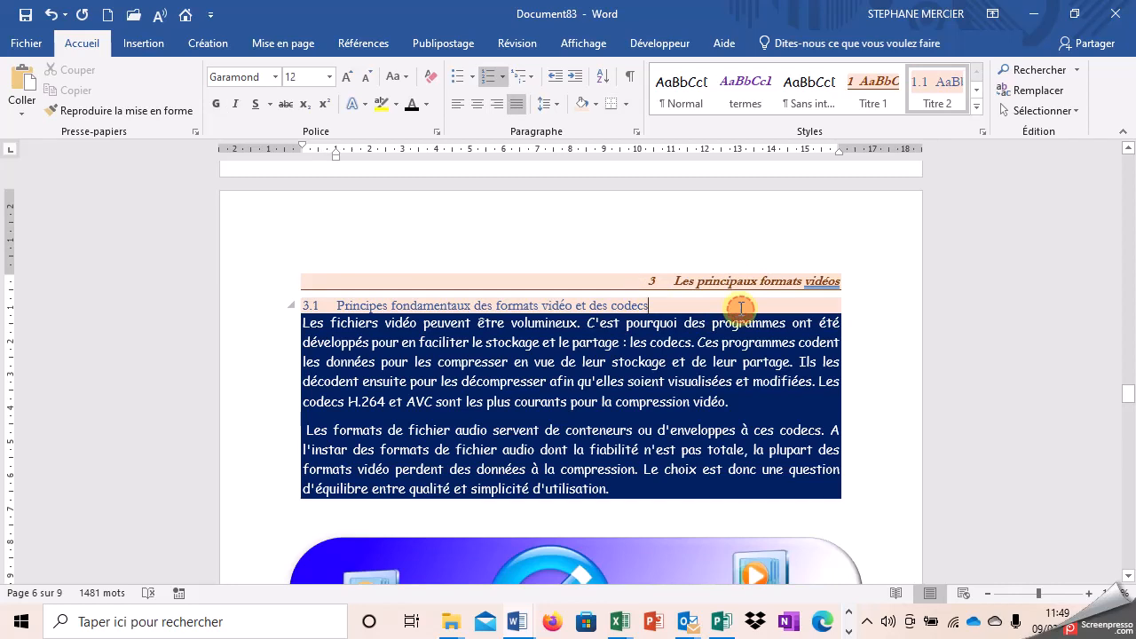
scroll(727, 307, down, 10)
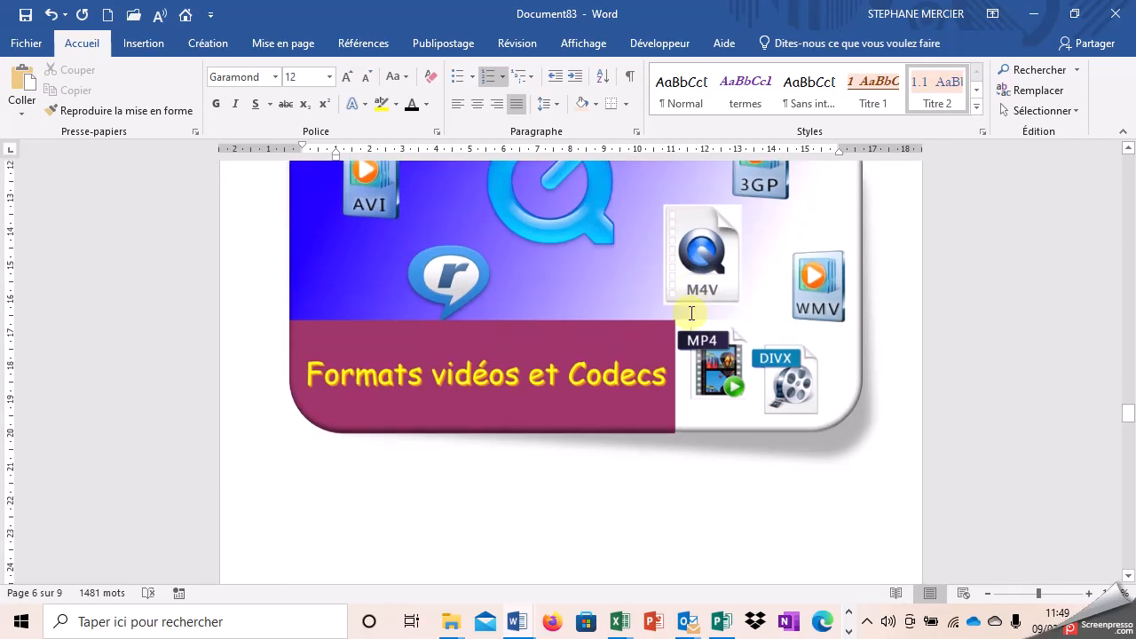
scroll(644, 334, down, 1)
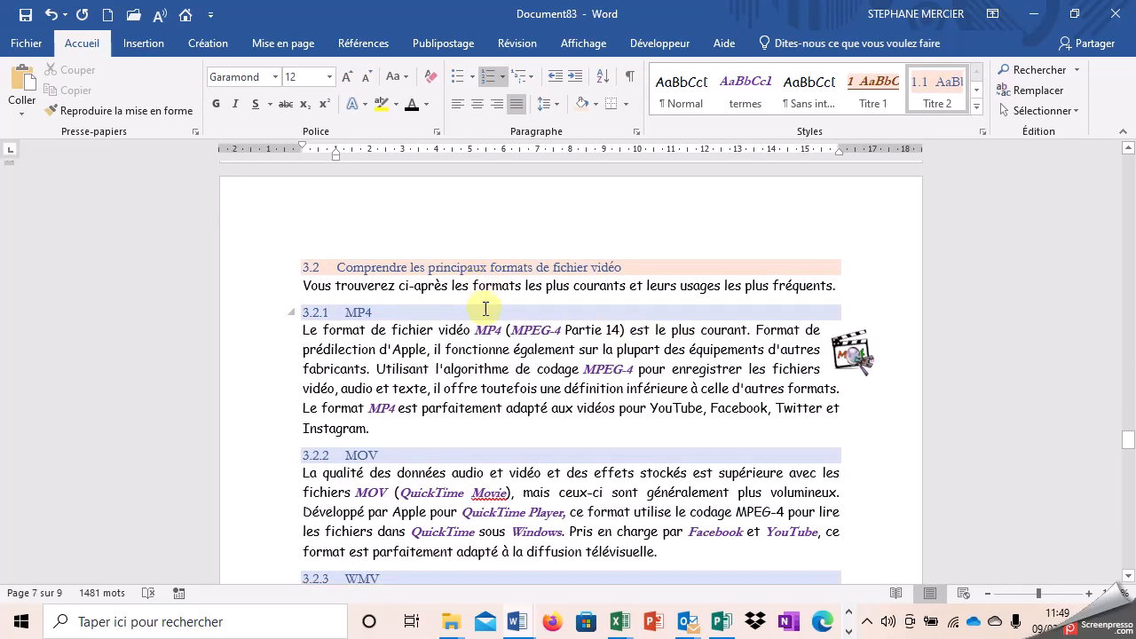
scroll(485, 307, down, 18)
scroll(533, 345, down, 15)
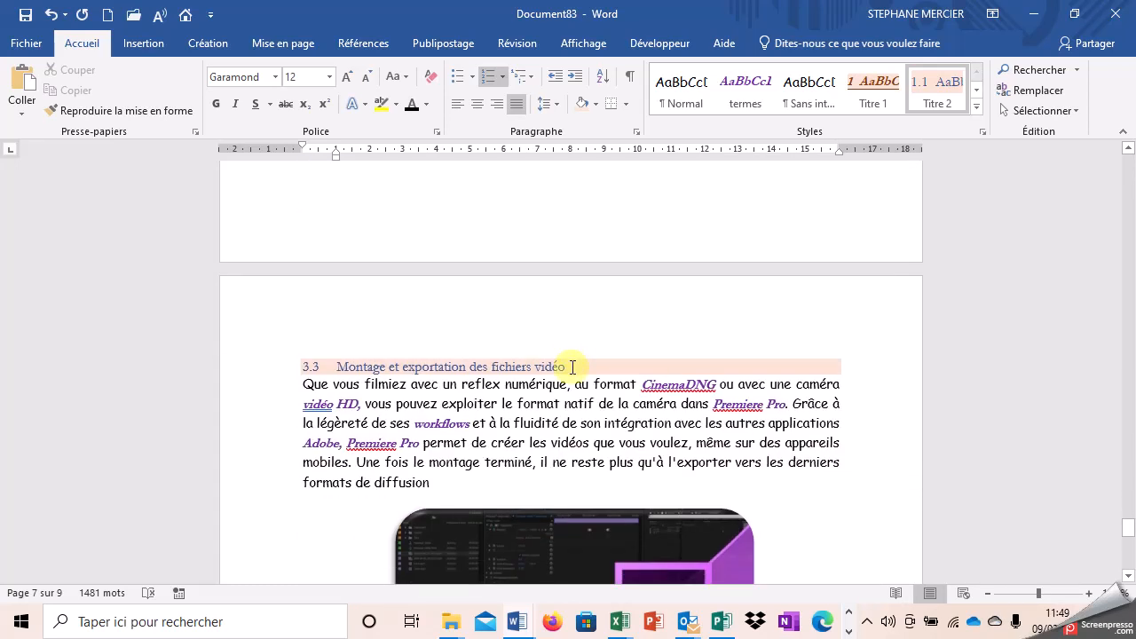
scroll(744, 360, down, 10)
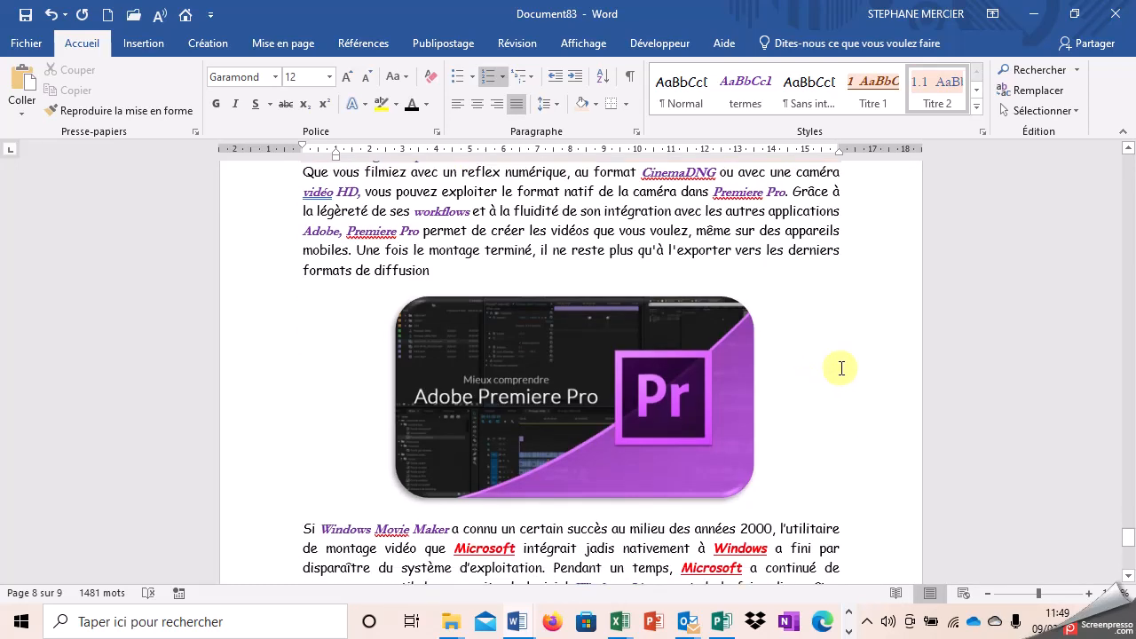
drag(1132, 548, 1129, 160)
Add a new first line 'Les formats audios, images et vidéos' above 'Les formats Audios'
click(618, 277)
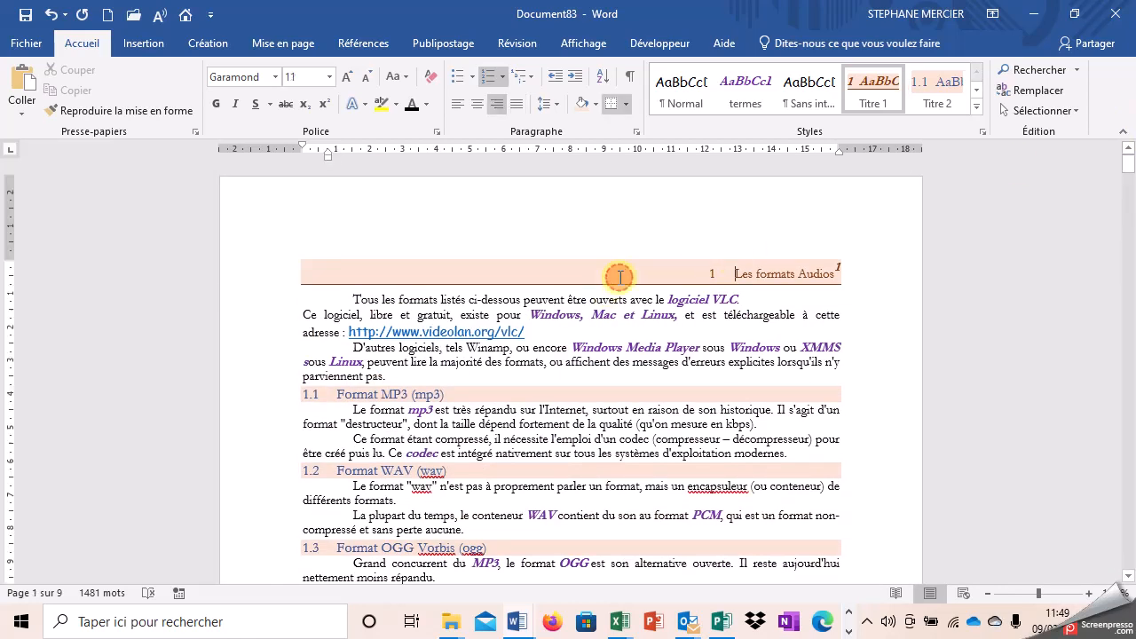
key(Return)
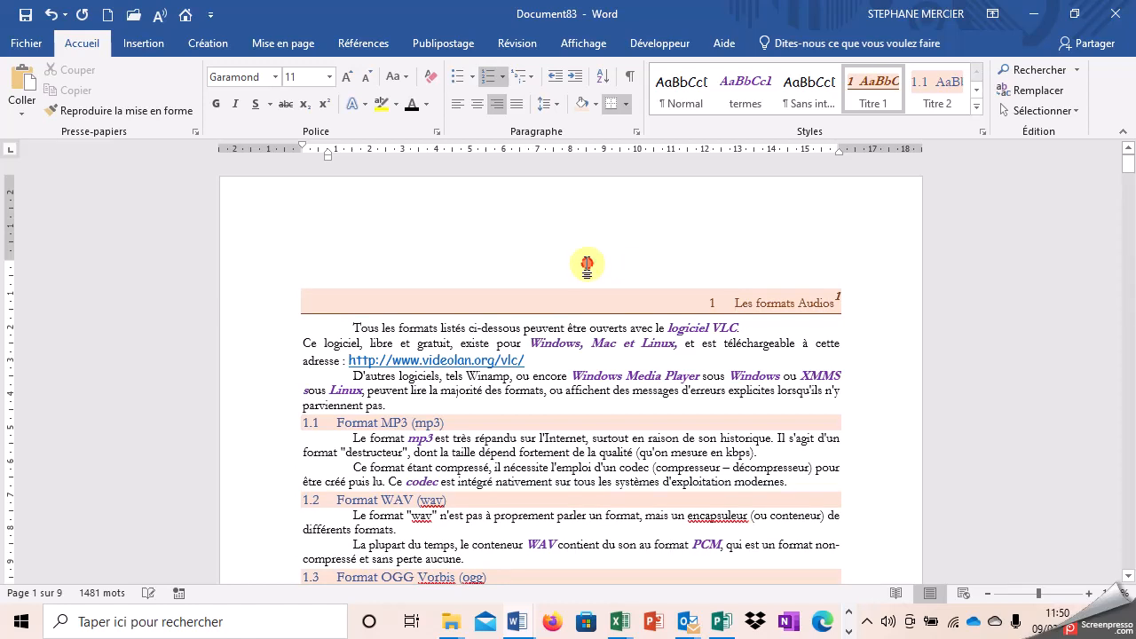
key(Up)
text(Le)
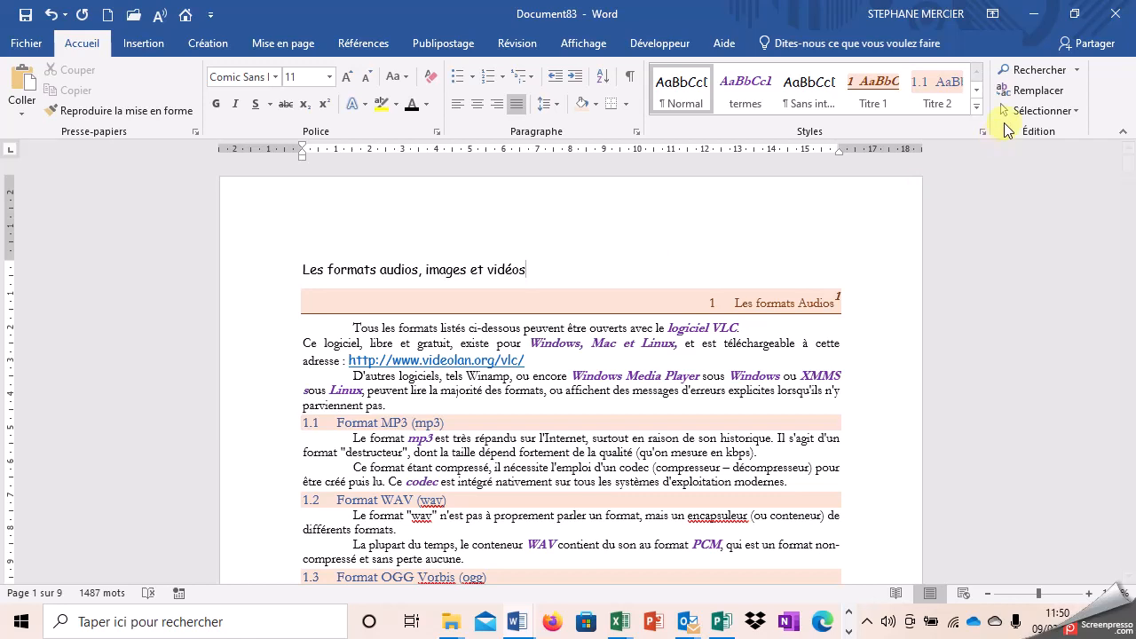
Apply the Titre style to the new title and move footnote marker 1 after it
click(978, 110)
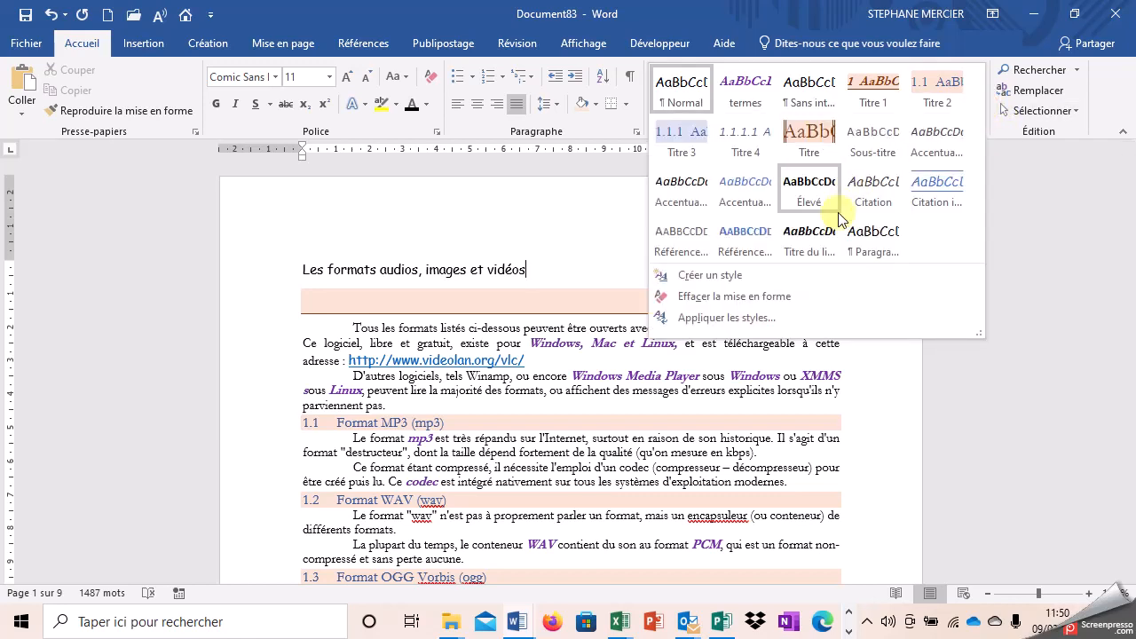
click(803, 152)
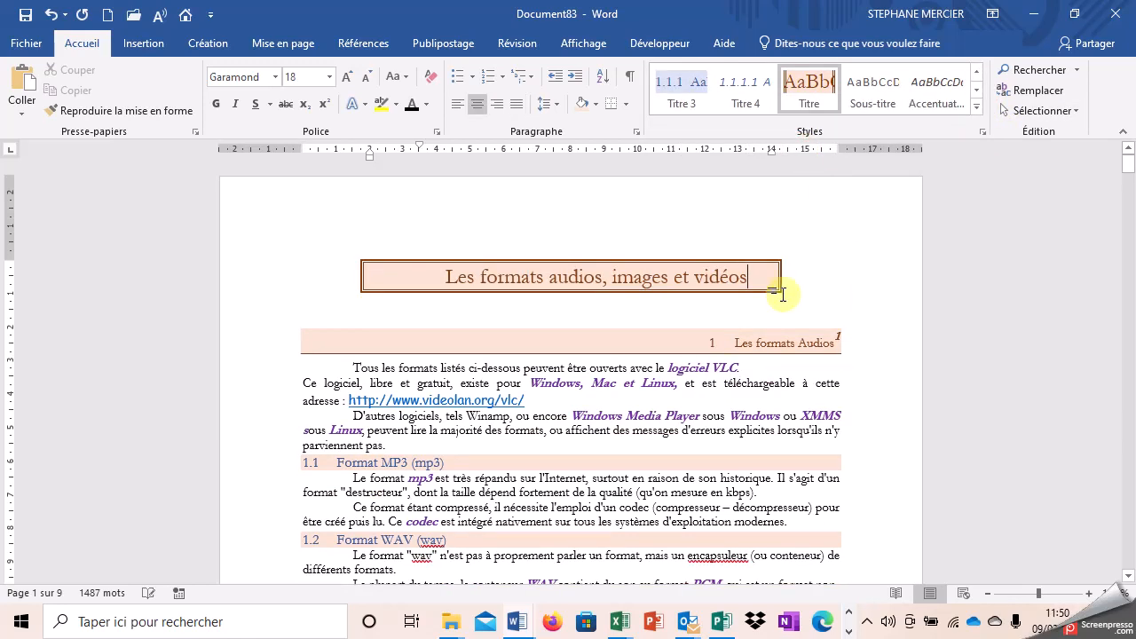
drag(837, 341, 759, 286)
scroll(406, 325, down, 10)
scroll(613, 437, down, 5)
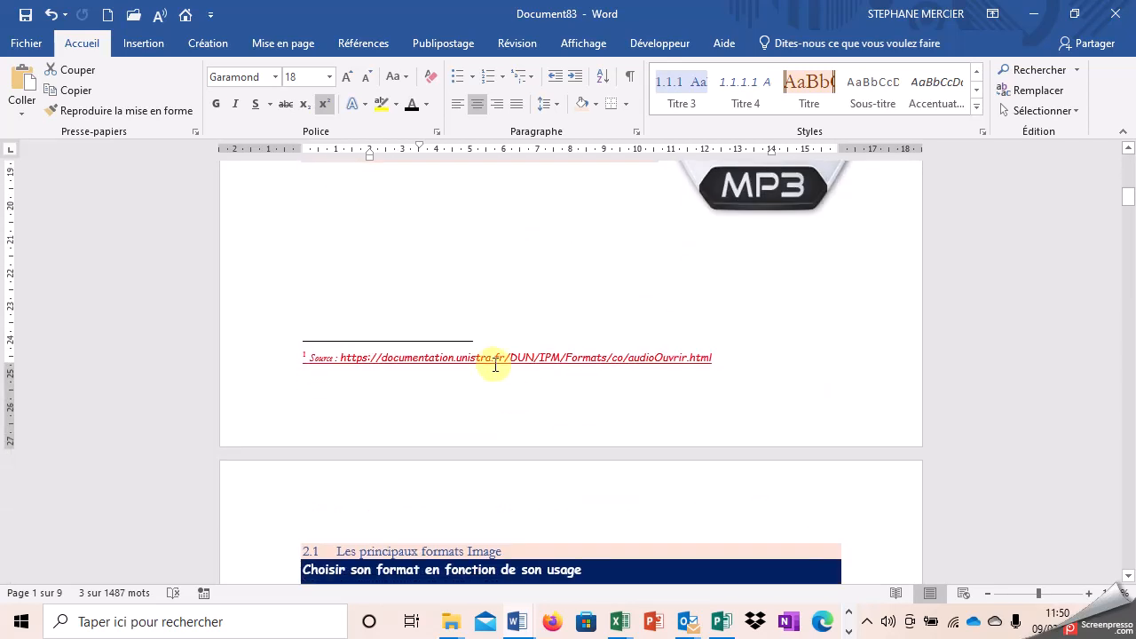
Trim the footnote source URL, then clear all formatting from the empty shaded paragraph
click(508, 361)
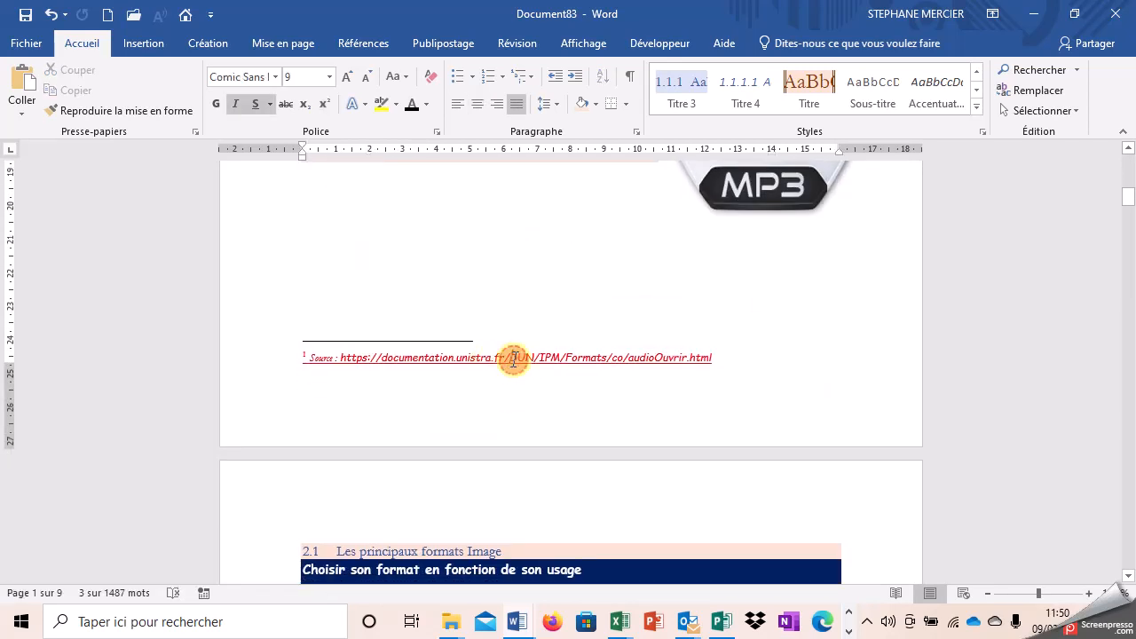
key(Delete)
key(Delete)
key(Delete)
key(Delete)
key(Delete)
key(Delete)
key(Delete)
key(Delete)
key(Delete)
key(Delete)
key(Delete)
key(Delete)
key(Delete)
key(Delete)
key(Delete)
key(Delete)
key(Delete)
key(Delete)
key(Delete)
key(Delete)
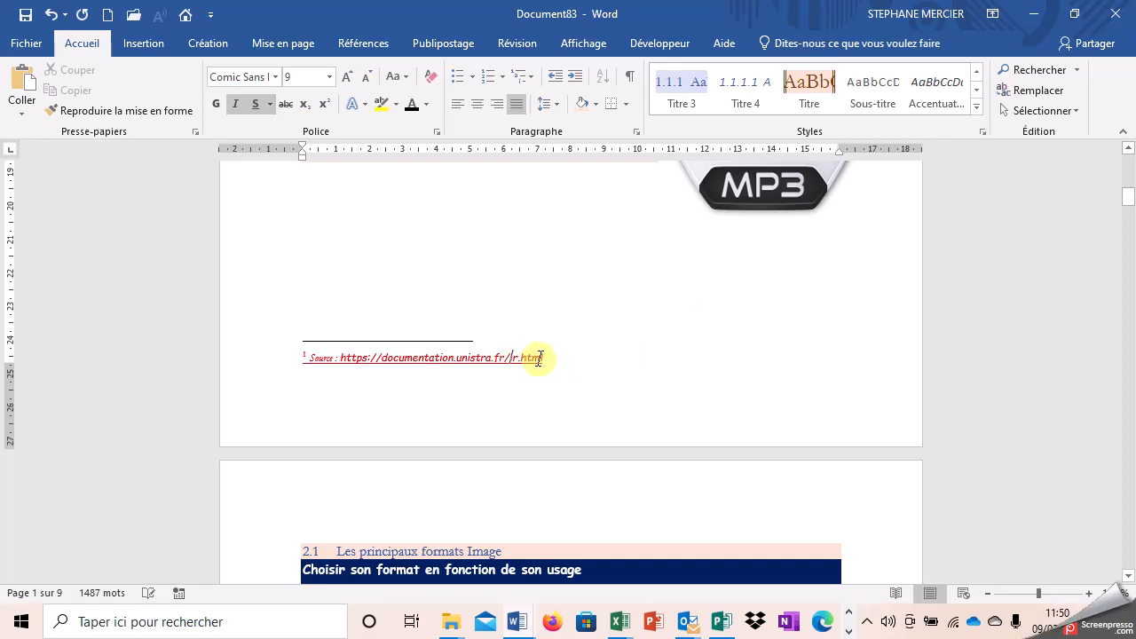
click(497, 303)
scroll(488, 315, up, 4)
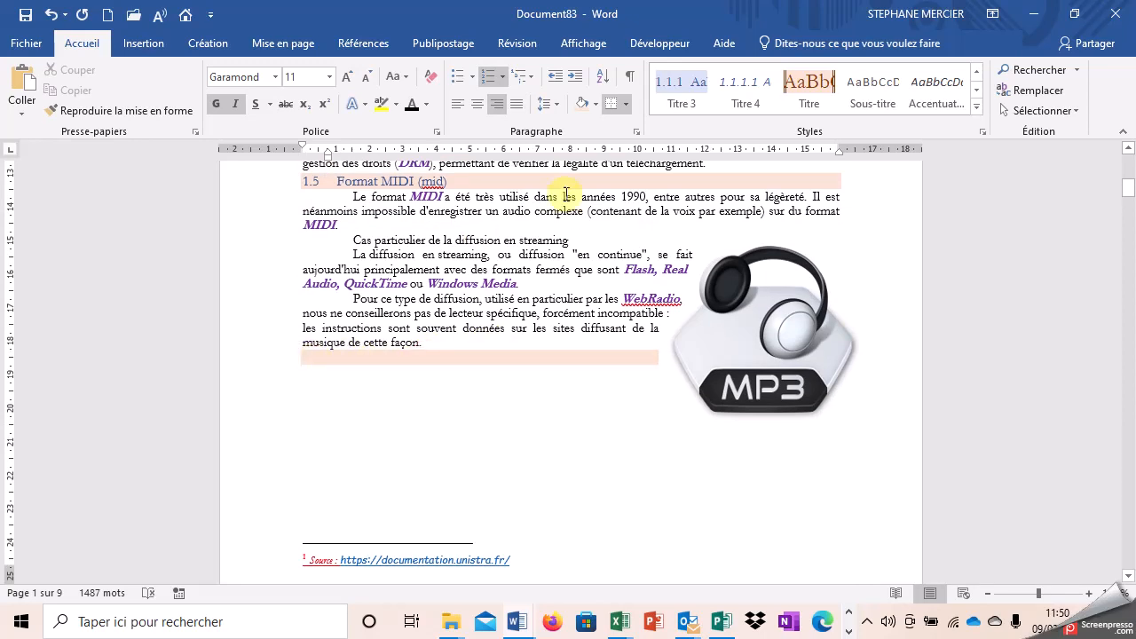
click(240, 360)
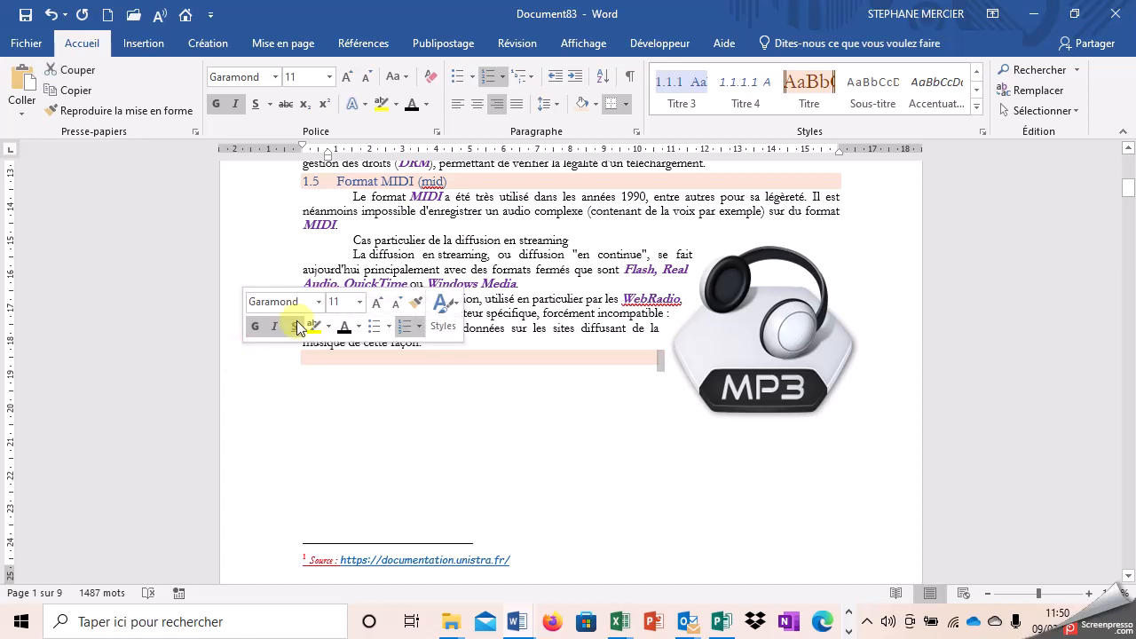
click(431, 80)
scroll(418, 338, down, 8)
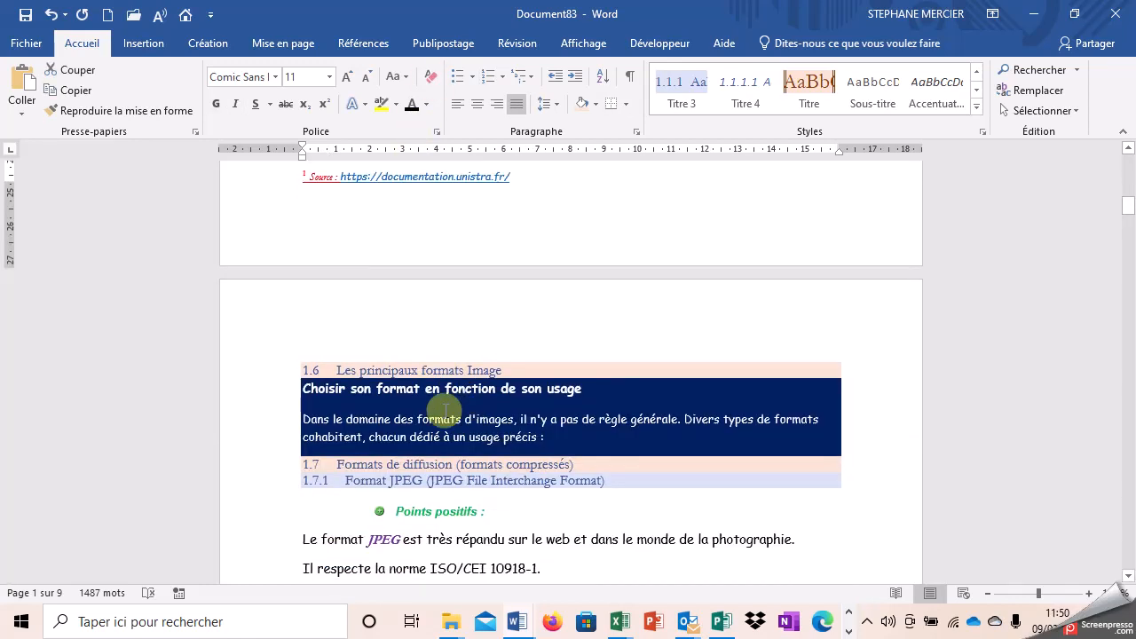
scroll(502, 417, down, 3)
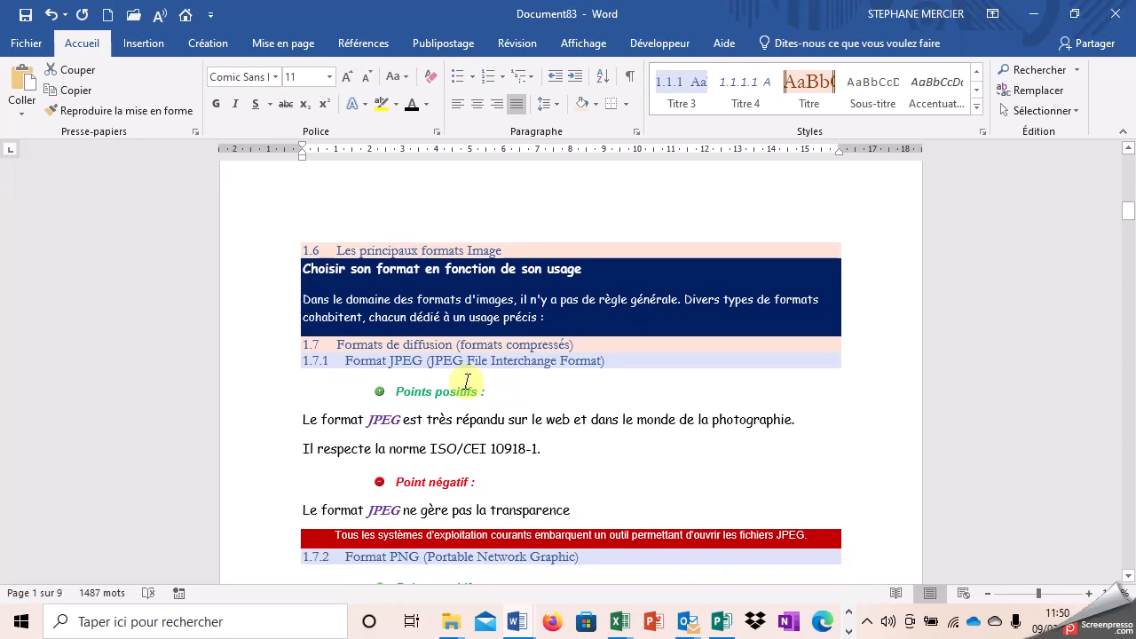
scroll(528, 380, up, 2)
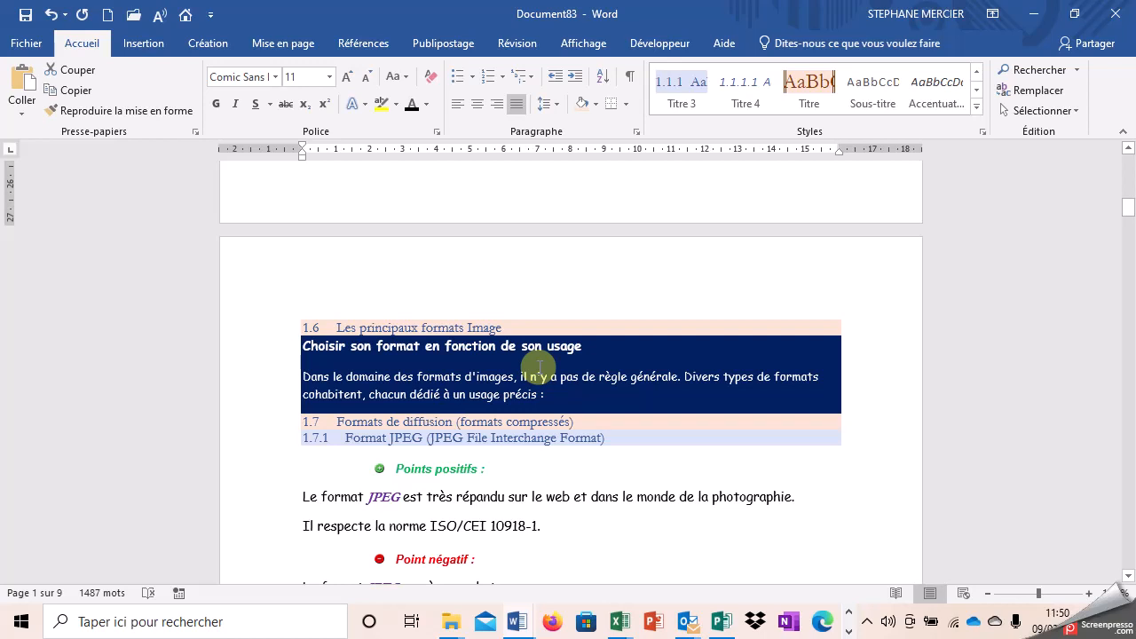
scroll(540, 366, down, 10)
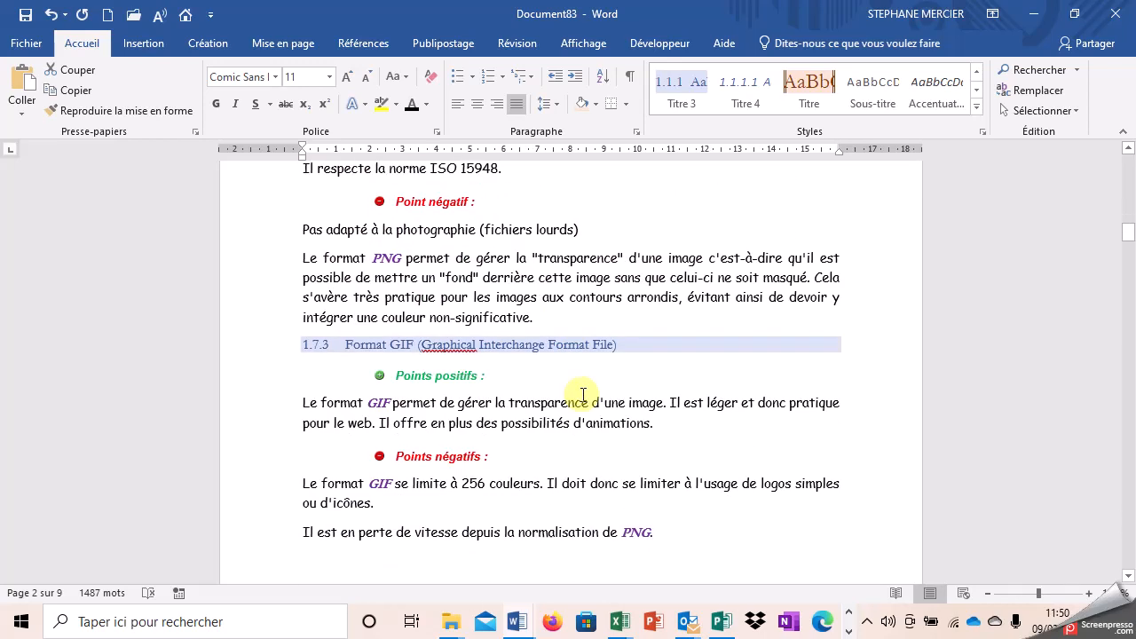
scroll(583, 394, up, 2)
scroll(586, 408, down, 4)
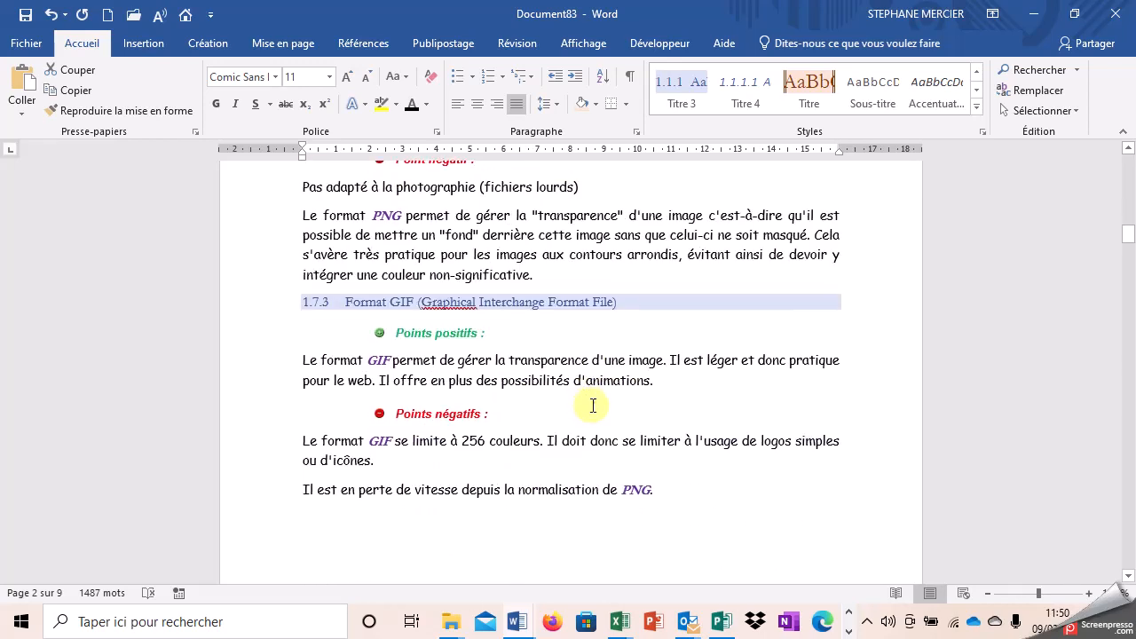
scroll(597, 402, down, 2)
Insert the Sémaphore footer design on page 2, showing a centred 'Page 2 sur 9'
double_click(431, 399)
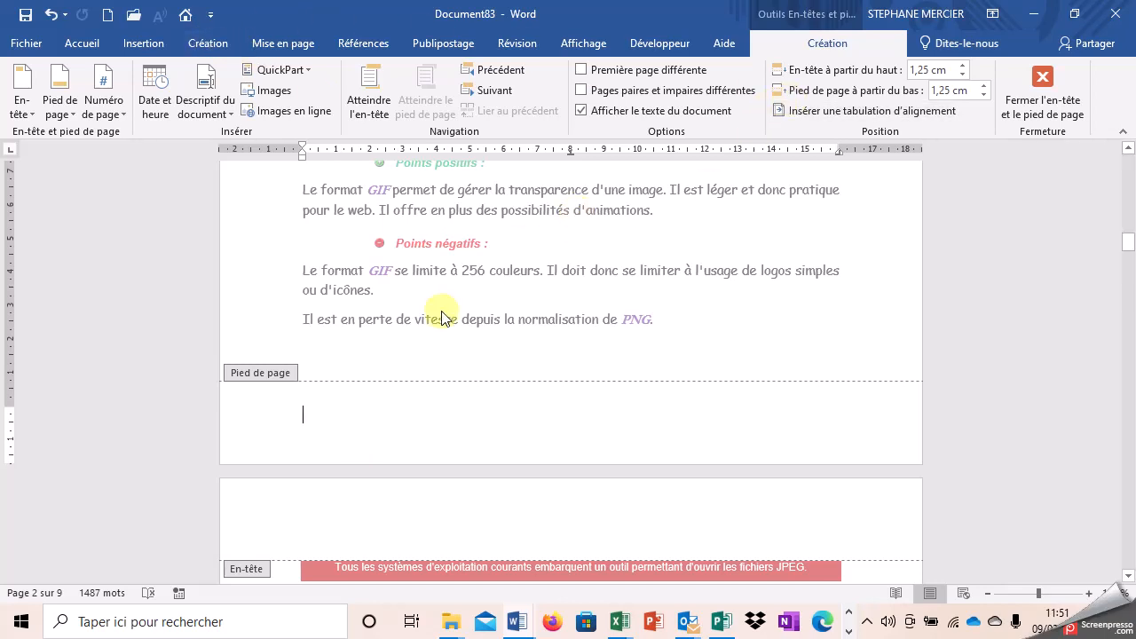
click(140, 44)
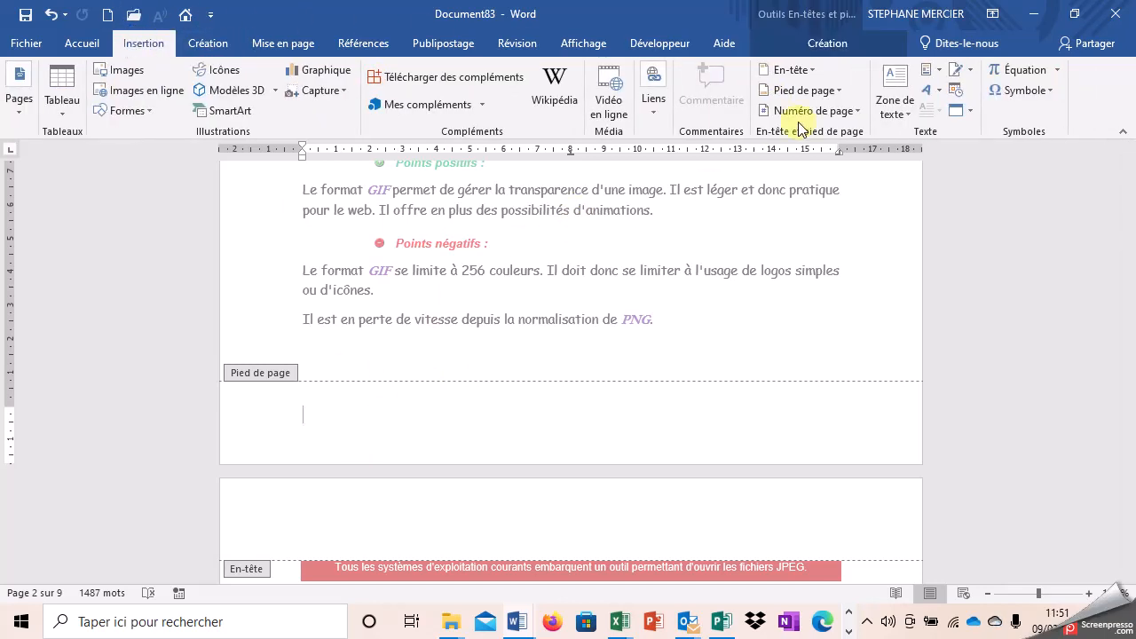
click(825, 91)
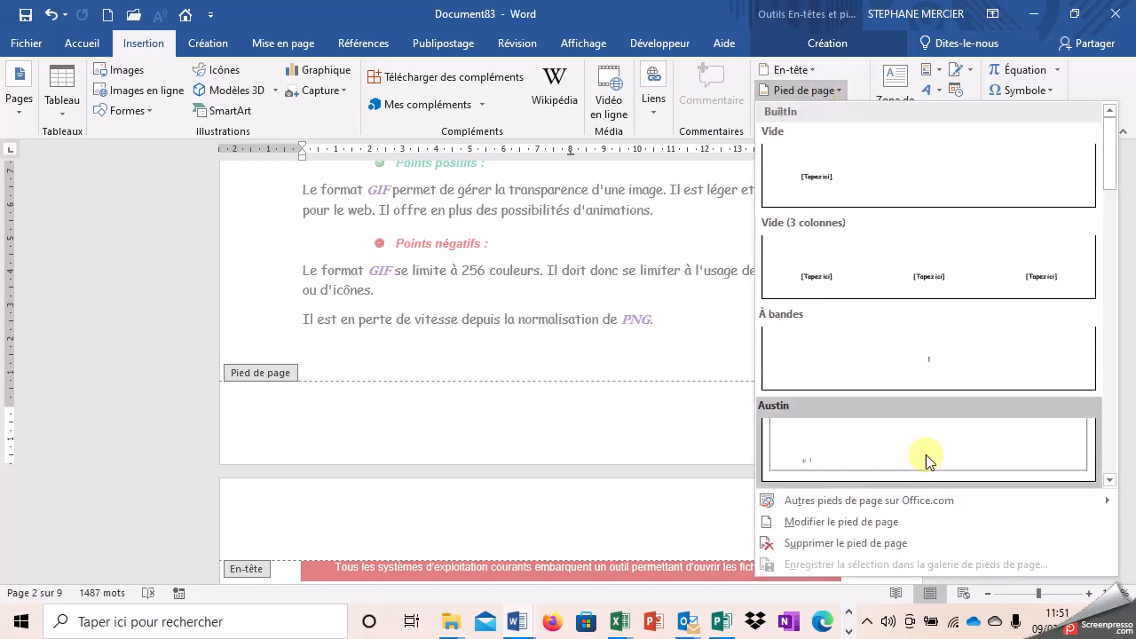
scroll(964, 429, down, 5)
scroll(1027, 436, down, 3)
scroll(1052, 377, down, 5)
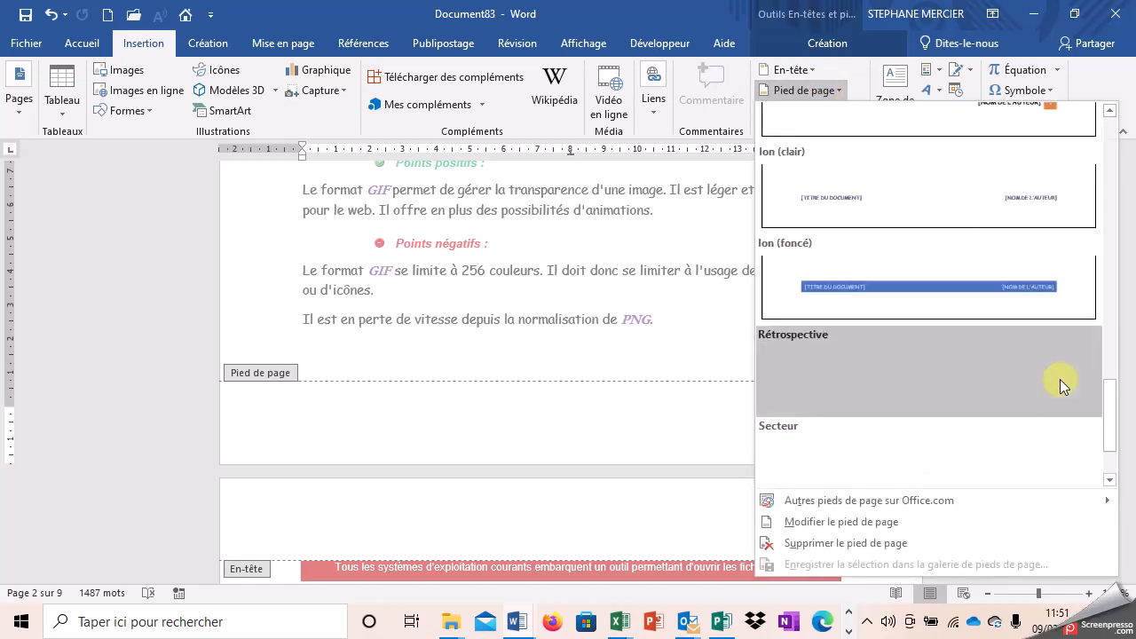
scroll(1066, 387, down, 1)
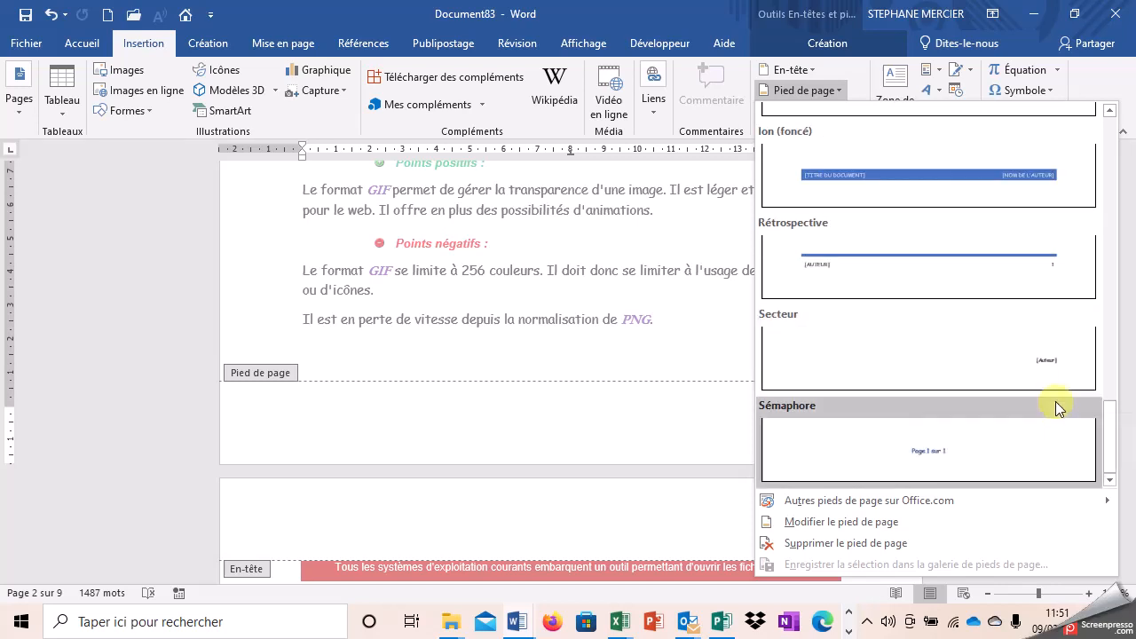
click(952, 450)
click(535, 401)
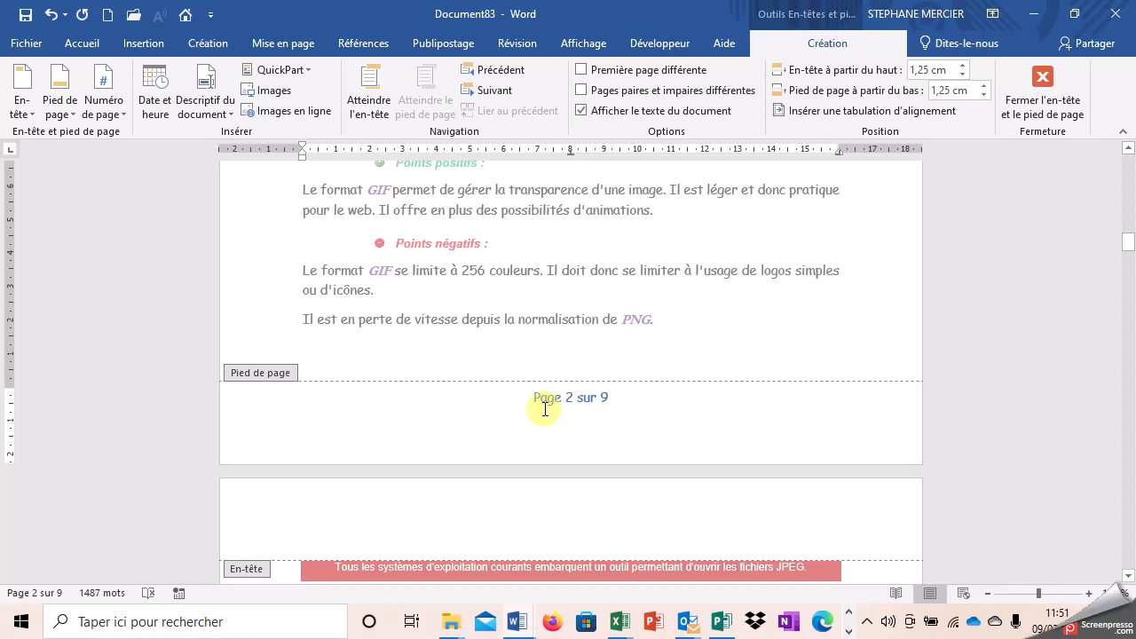
Type the author's name in the footer and right-align 'Page 2 sur 9' at 16 cm, removing the 8 cm tab
text(Merci)
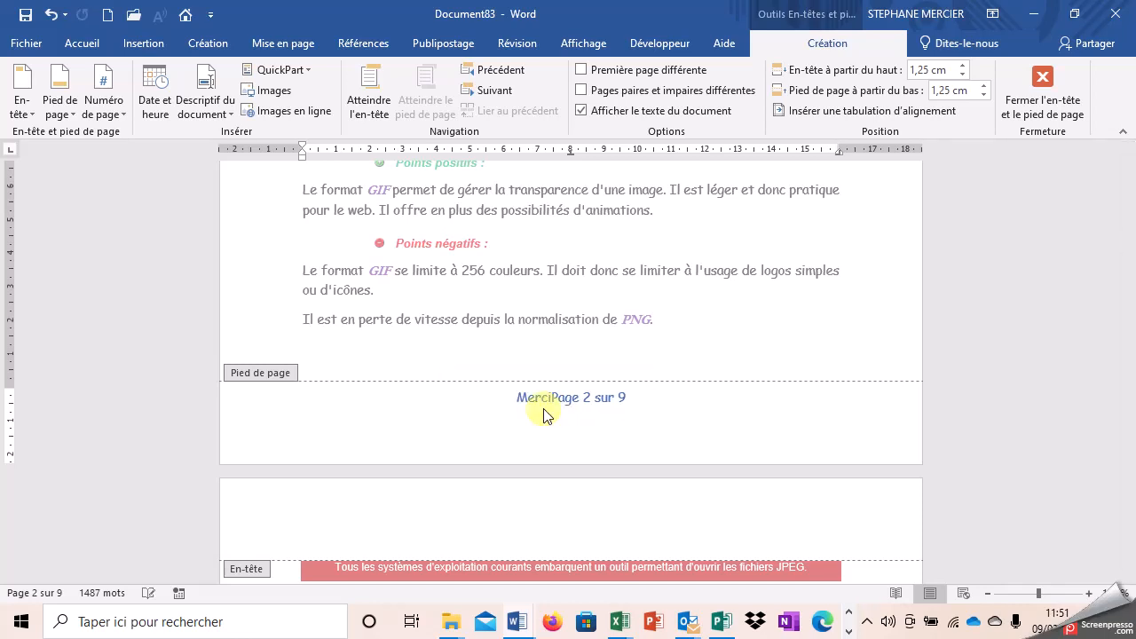
text(er Stéphane)
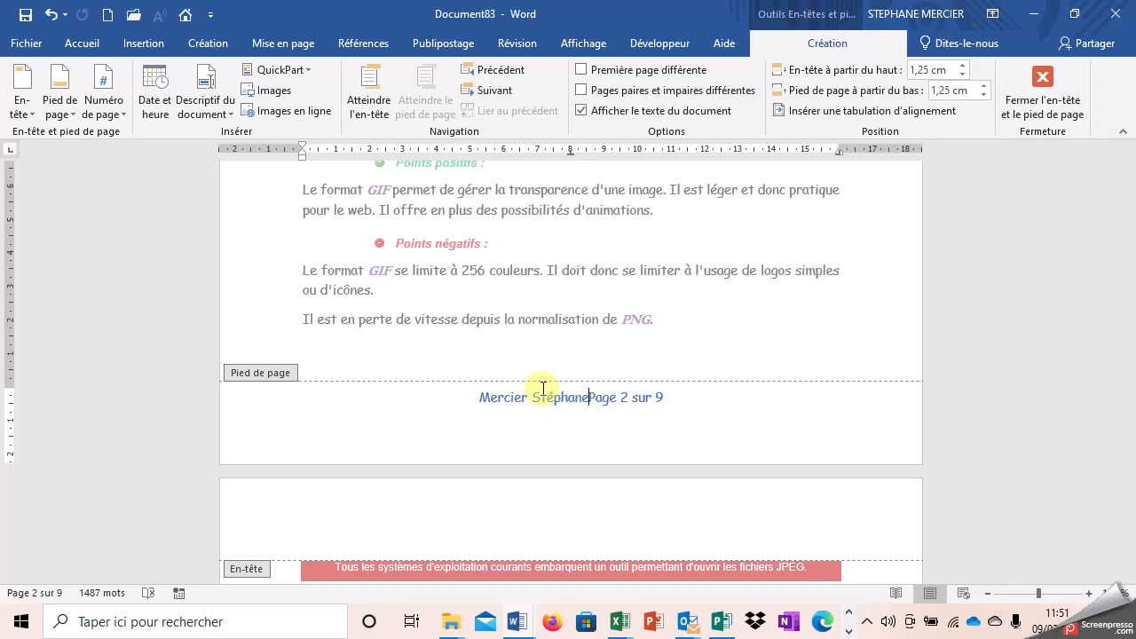
double_click(570, 158)
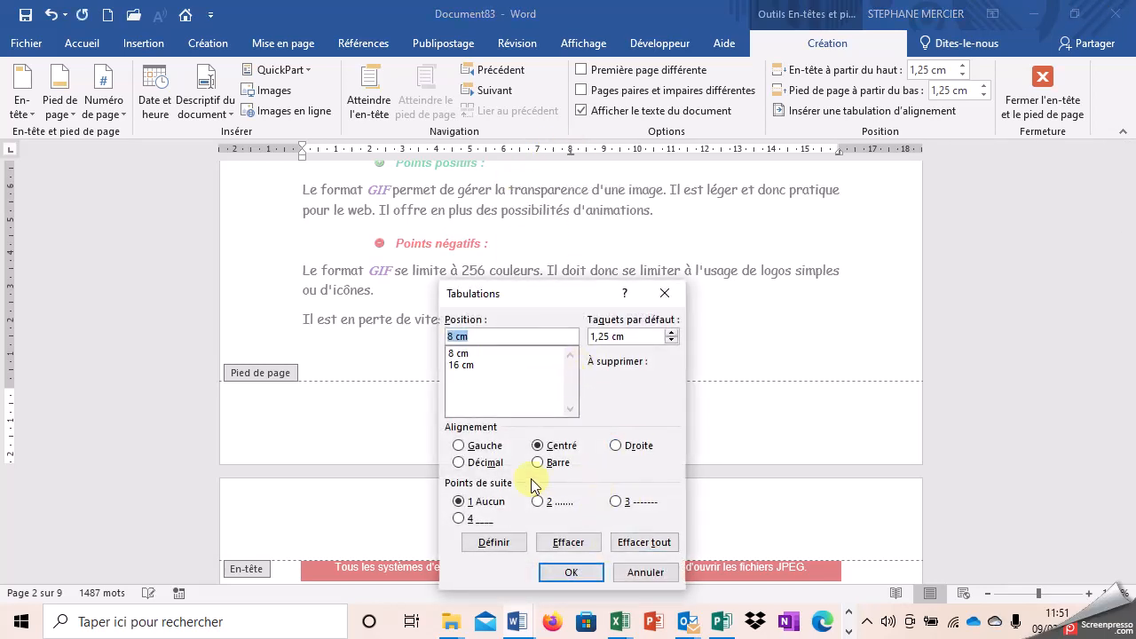
click(460, 364)
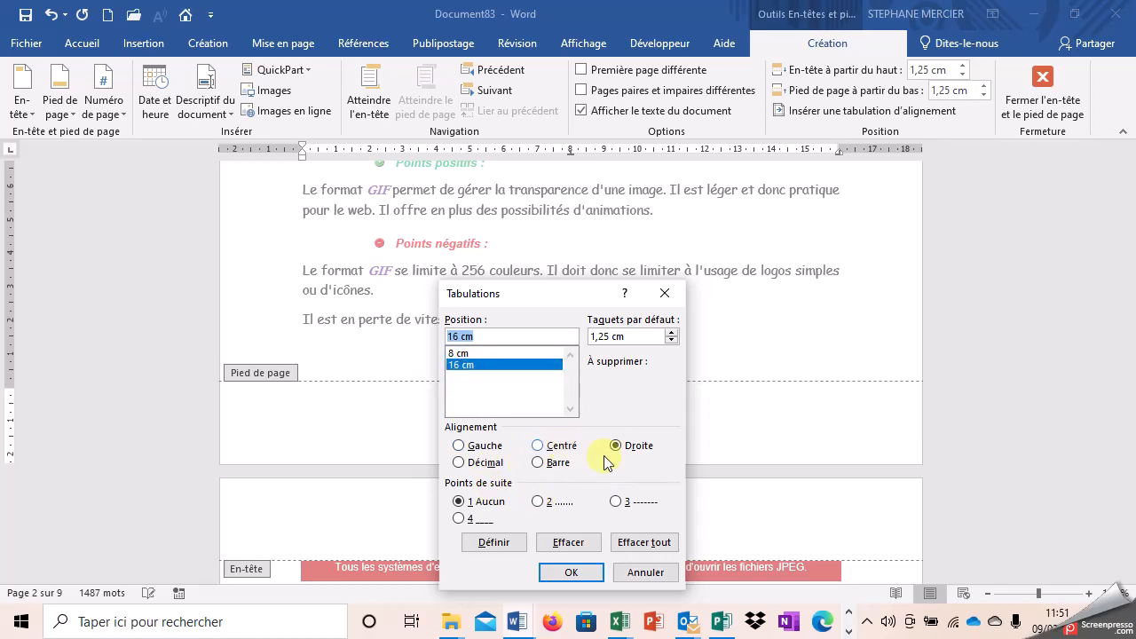
click(460, 353)
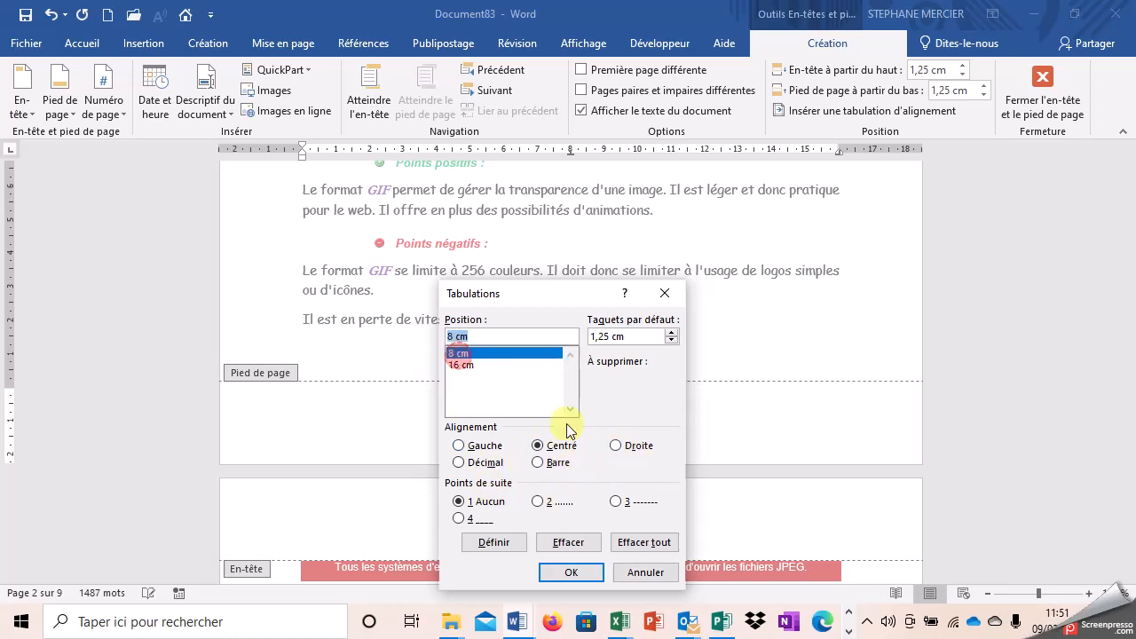
click(565, 542)
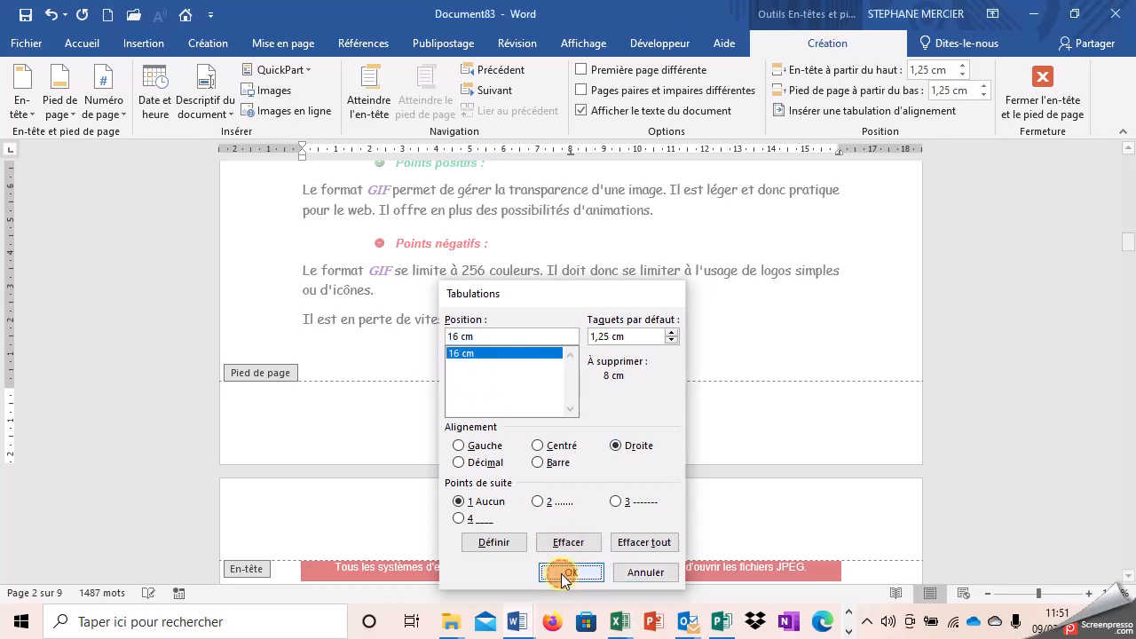
click(568, 572)
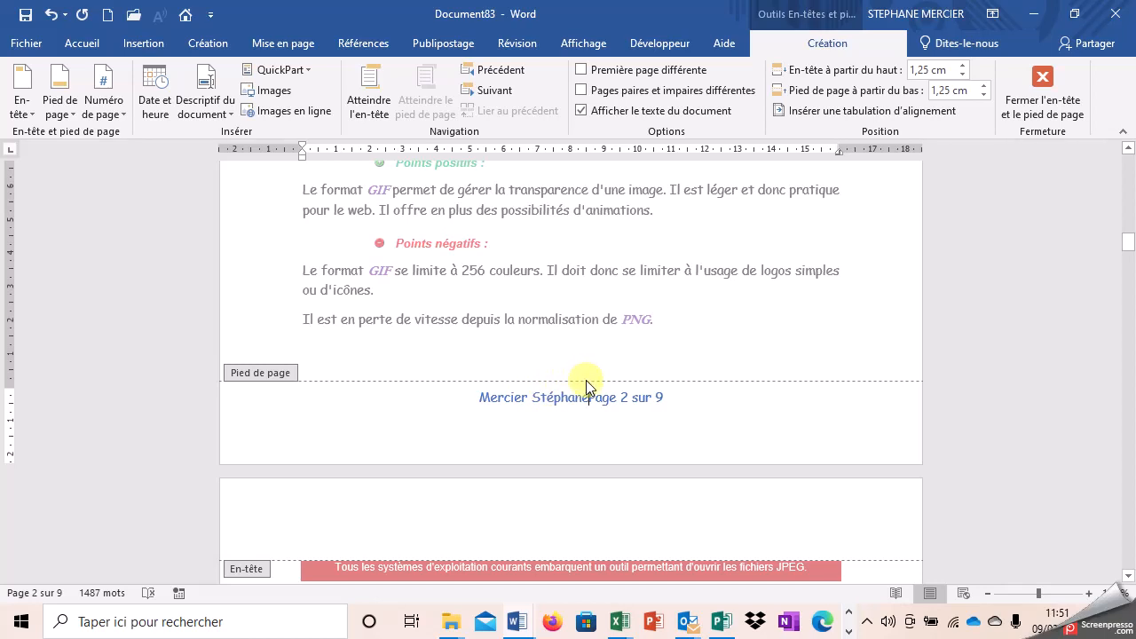
key(Tab)
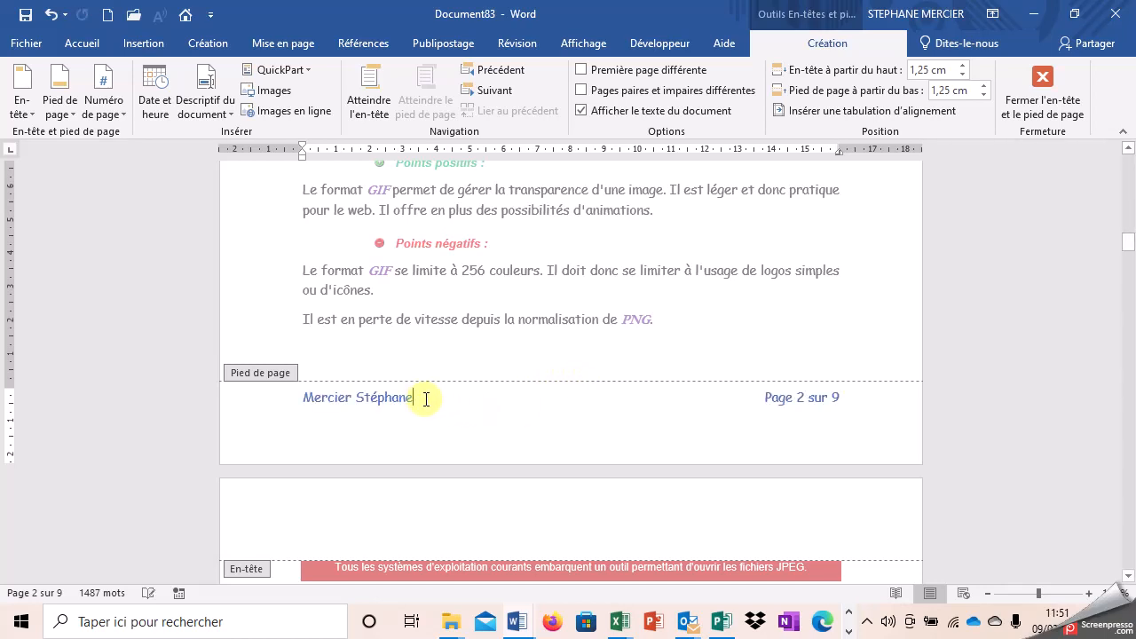
click(78, 50)
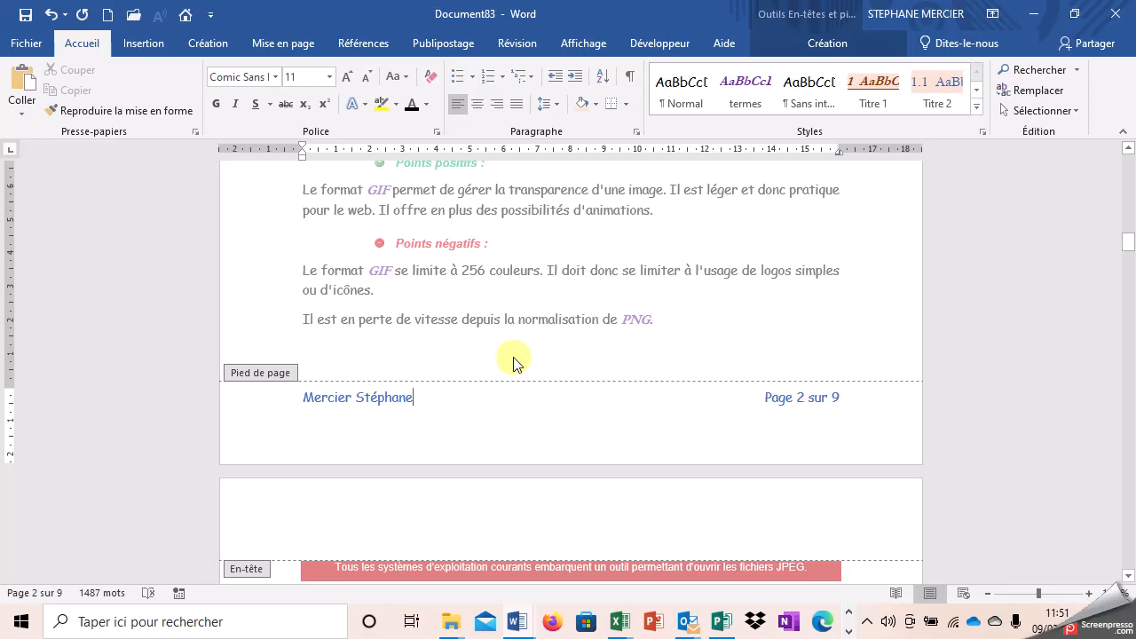
Insert a WordArt box in the header reading 'Extension de fichiers et formats'
scroll(513, 362, up, 15)
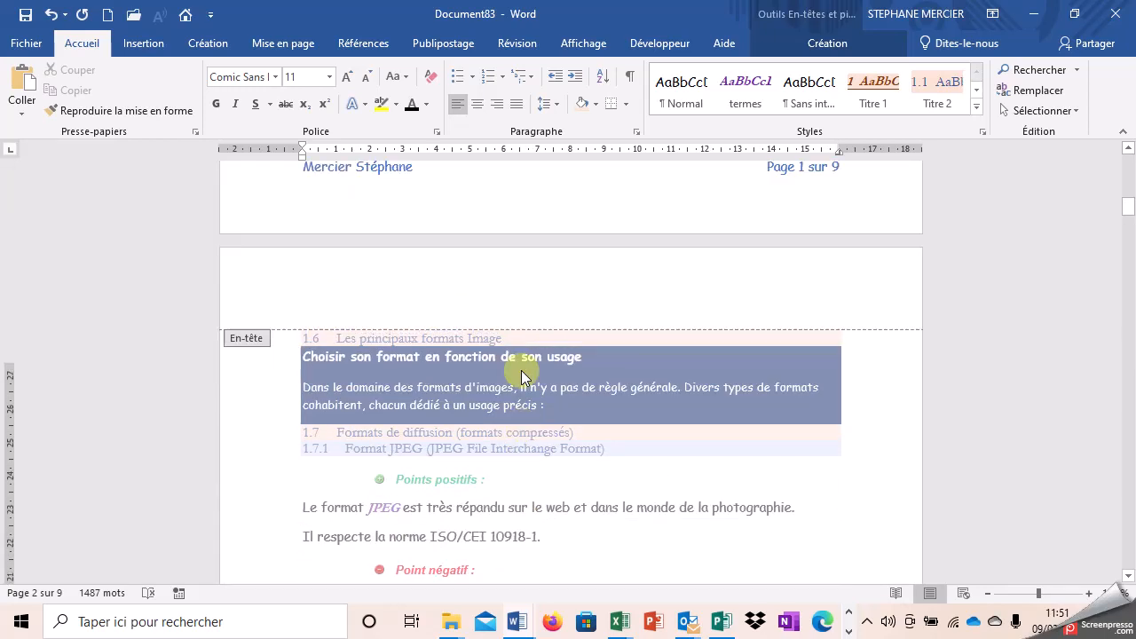
click(476, 499)
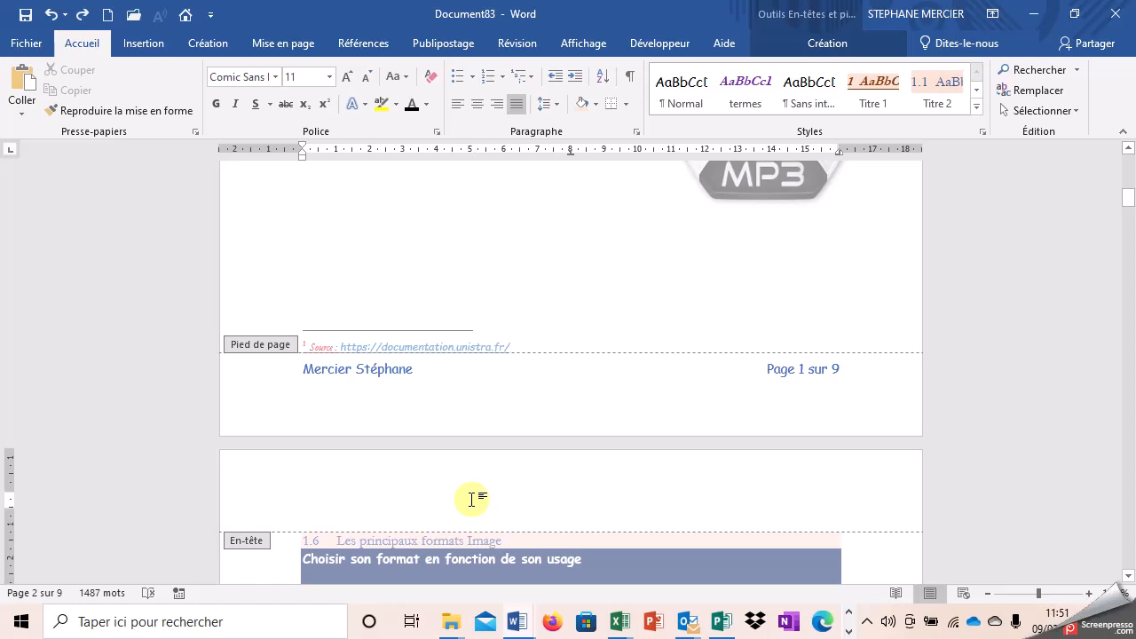
click(142, 43)
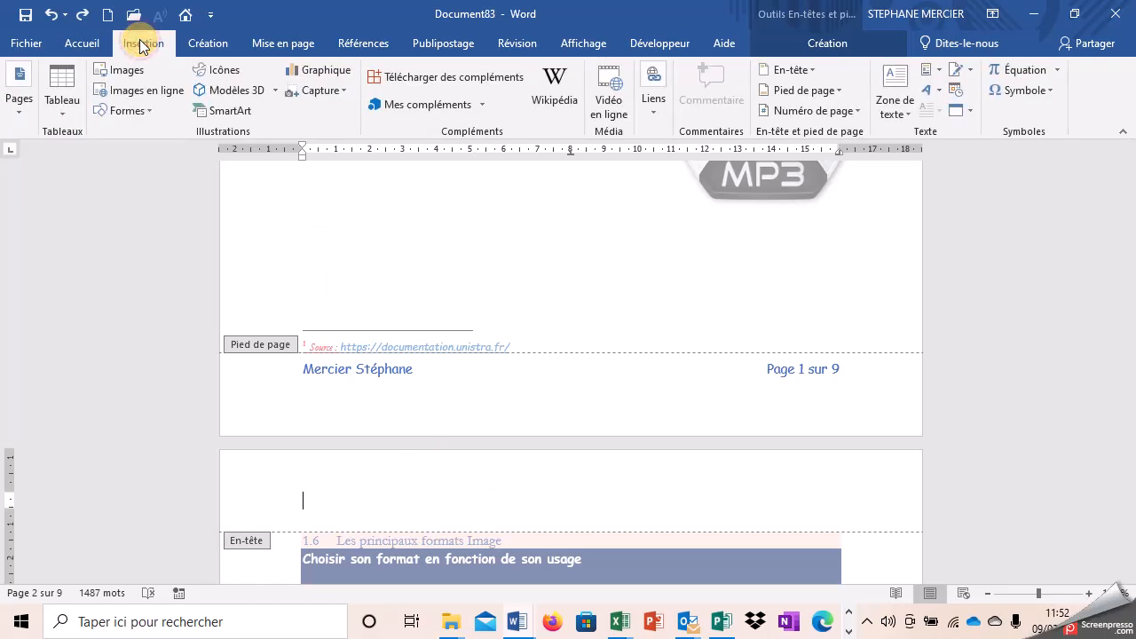
click(935, 97)
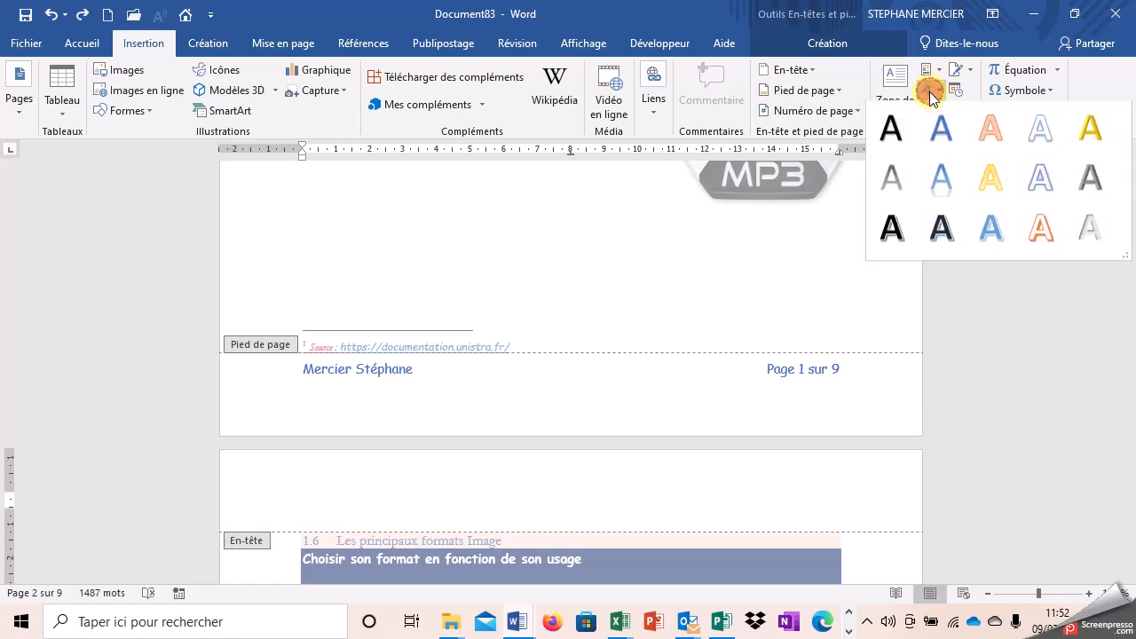
click(977, 141)
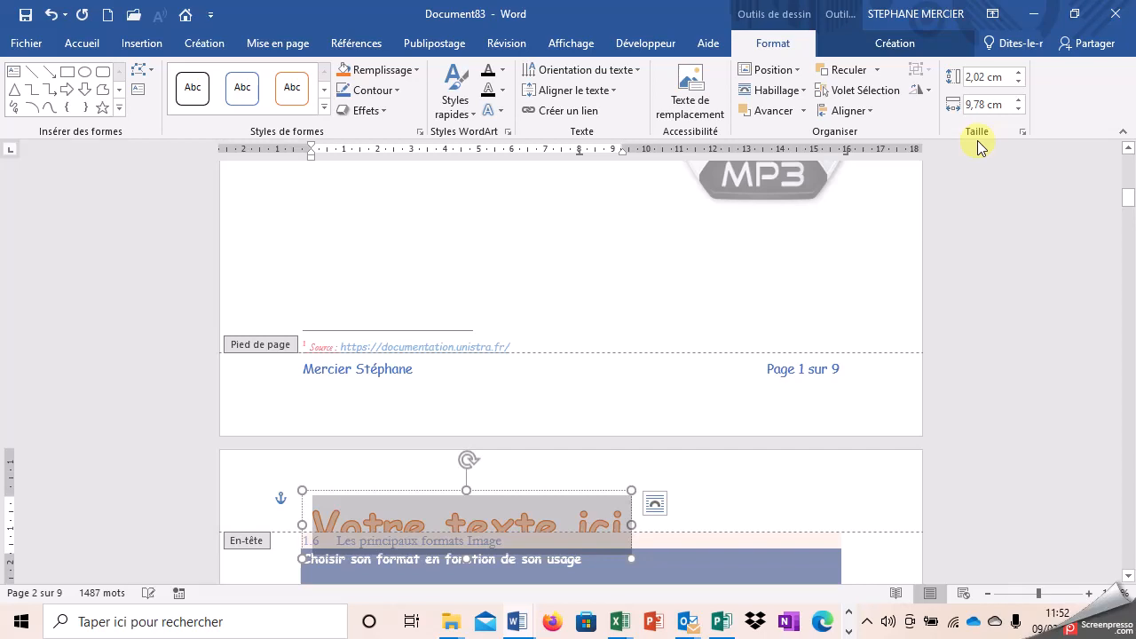
text(Ext)
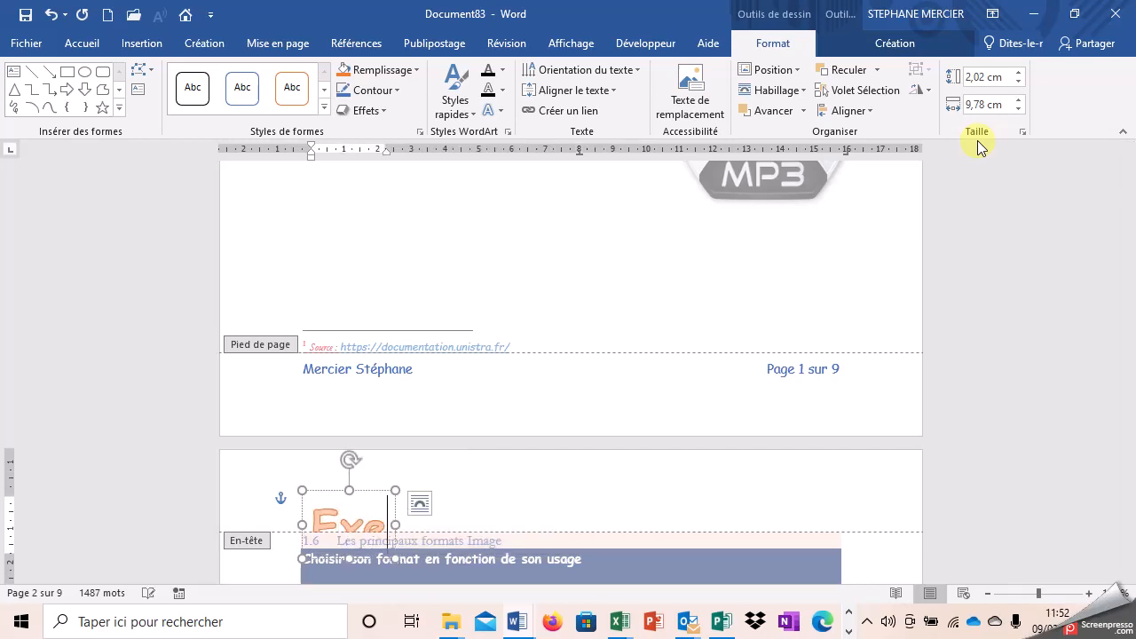
text(en)
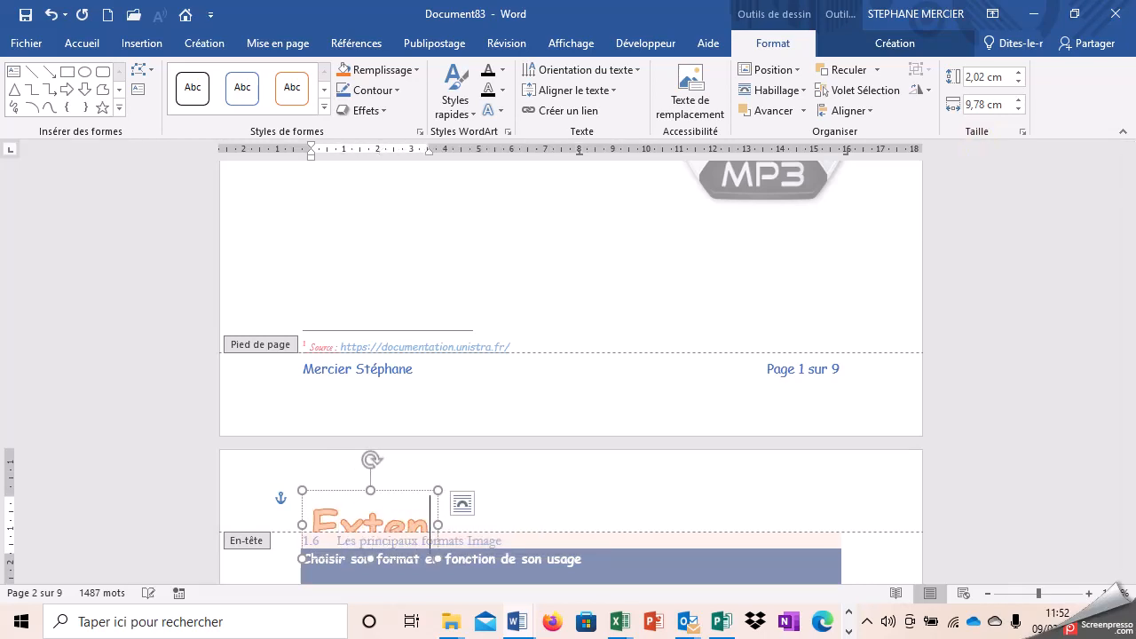
text(sion de fic)
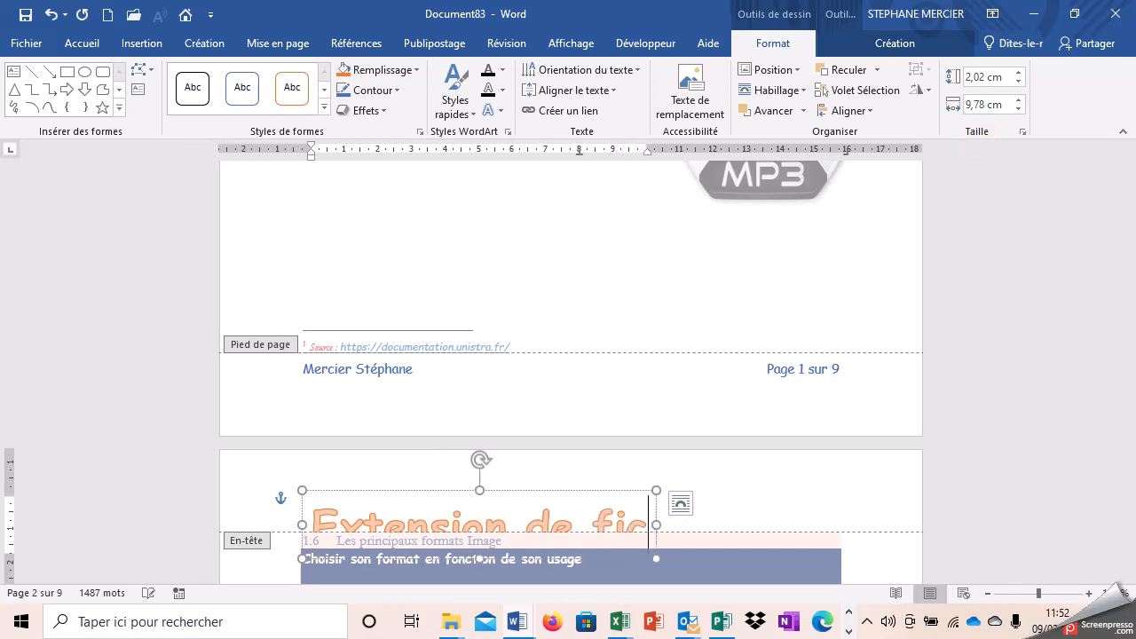
text(hiers et for)
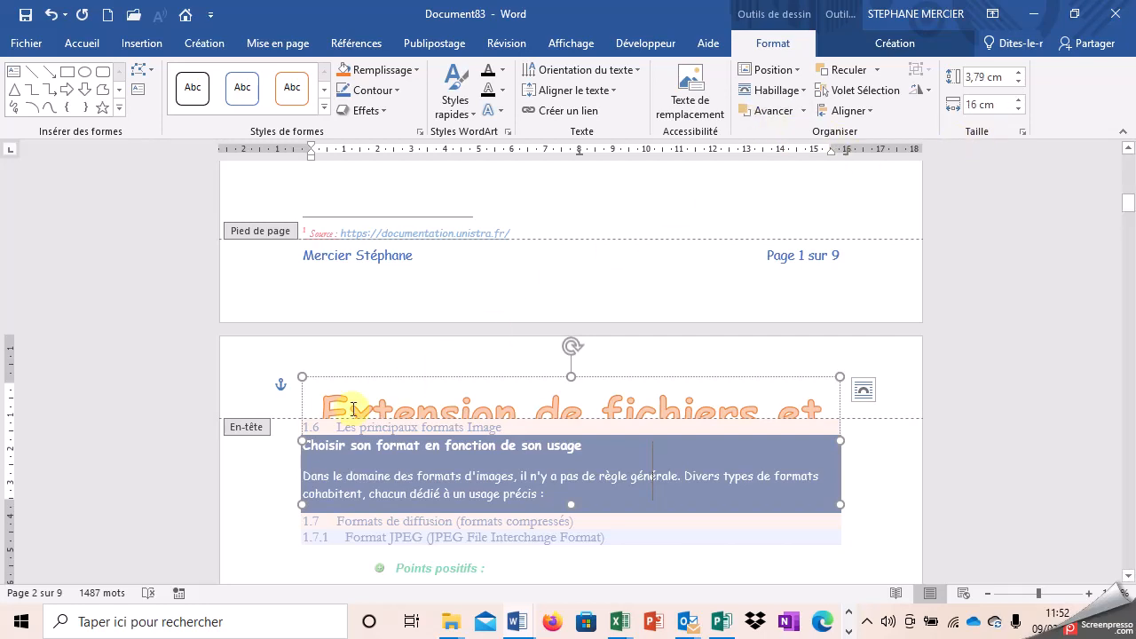
Set the WordArt title to 24 pt so it fits one line, and centre it above the boxed title
drag(324, 404, 692, 479)
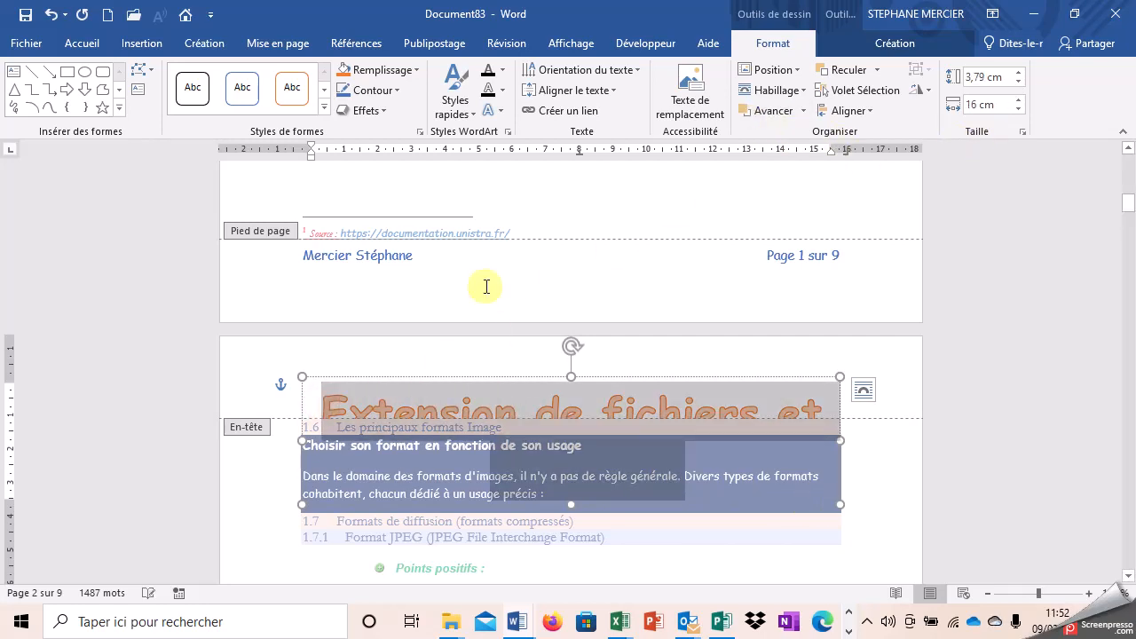
click(82, 42)
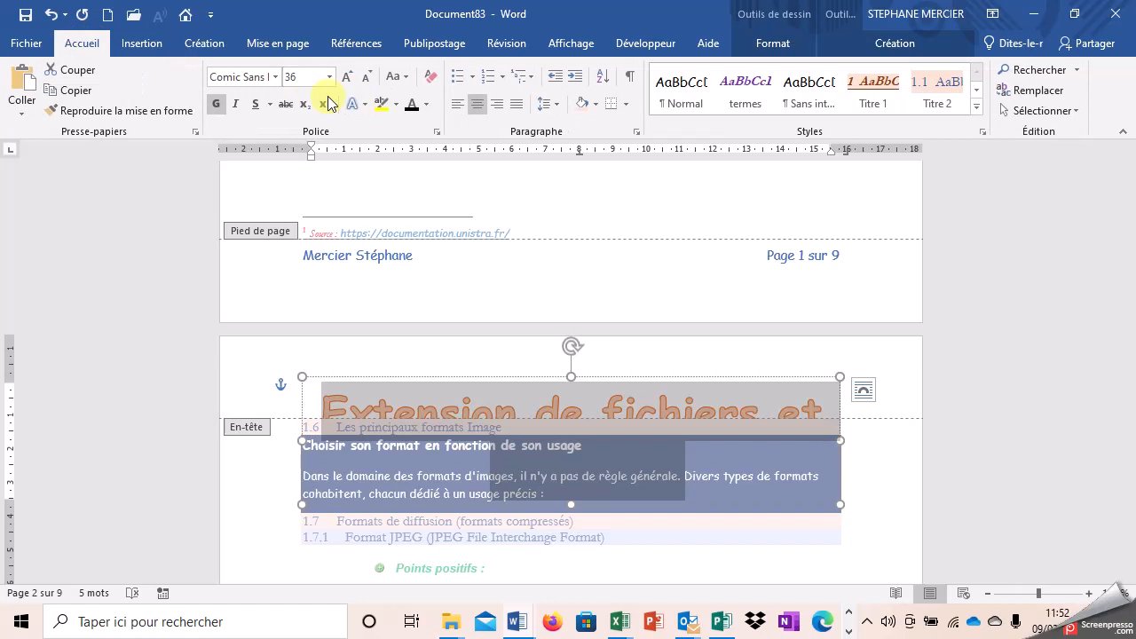
click(370, 81)
click(370, 82)
click(370, 82)
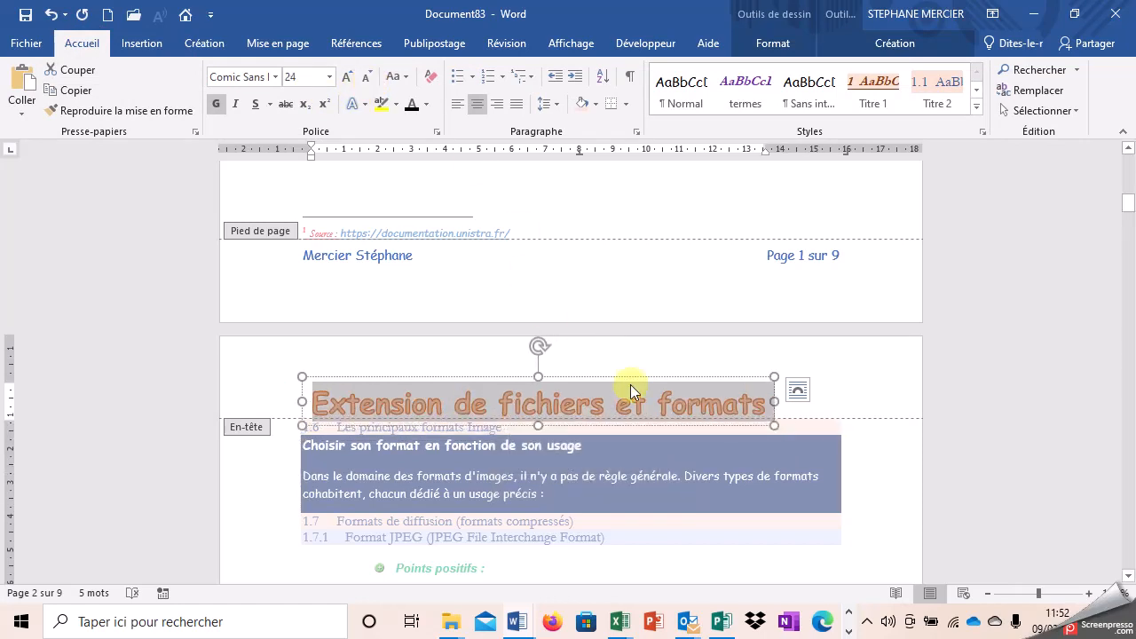
drag(623, 379, 661, 359)
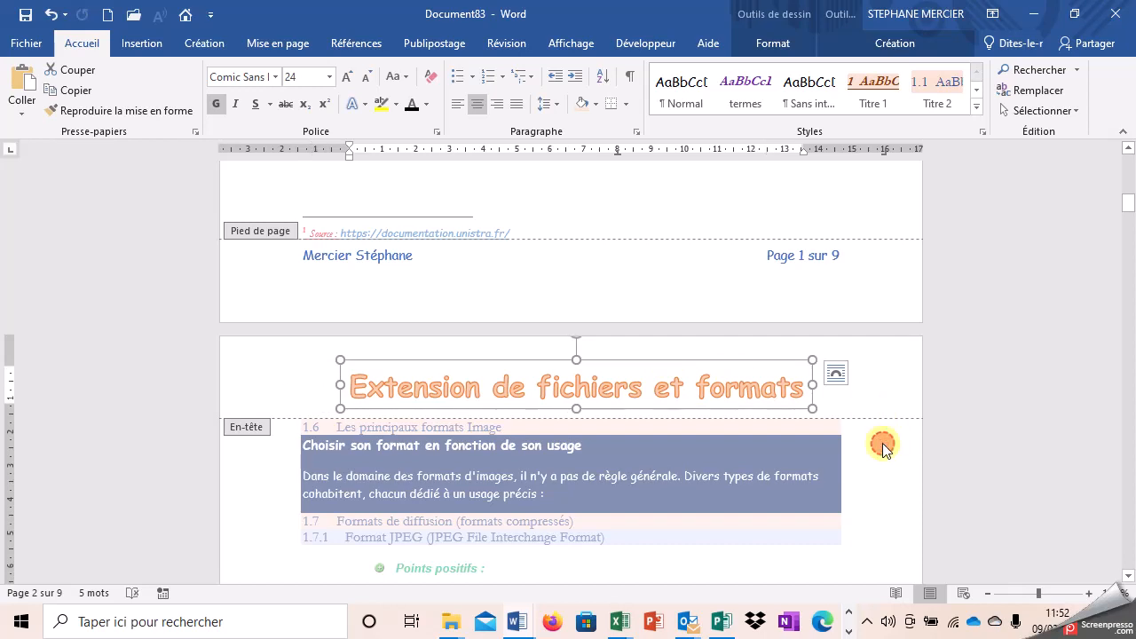
click(883, 449)
scroll(884, 445, up, 5)
scroll(884, 445, up, 10)
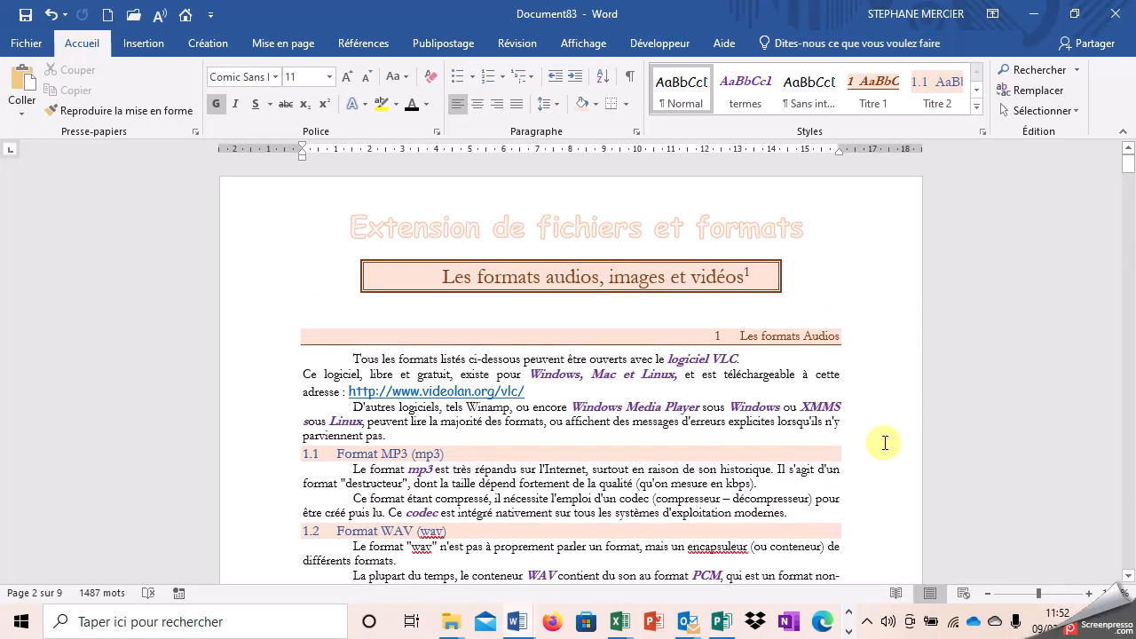
Insert a Table automatique 1 table of contents before the first heading
click(432, 276)
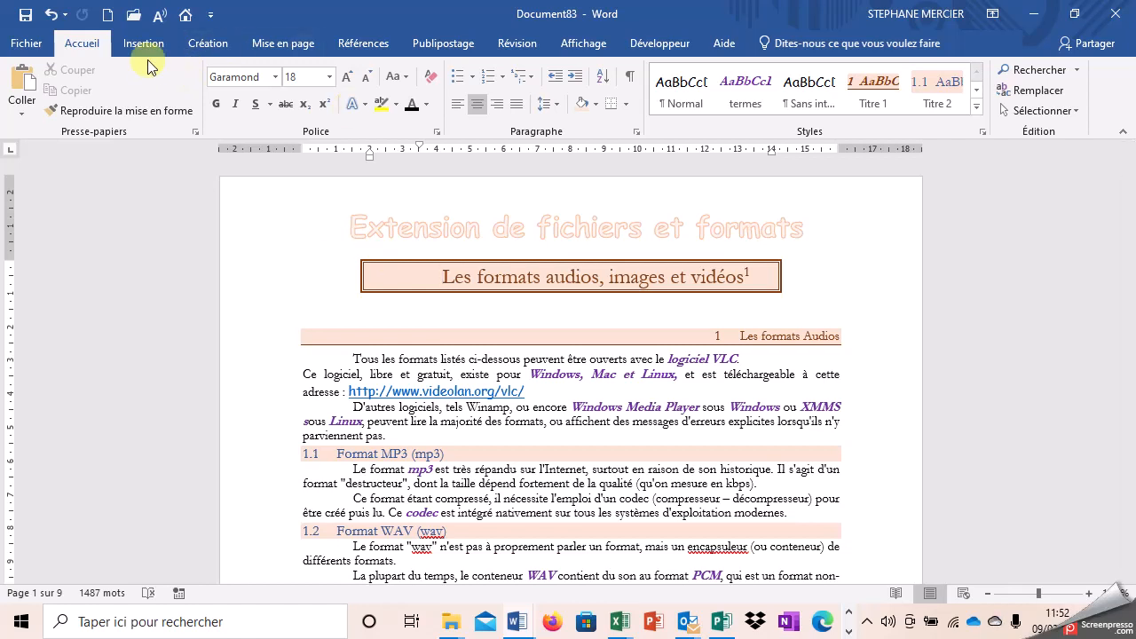
click(363, 44)
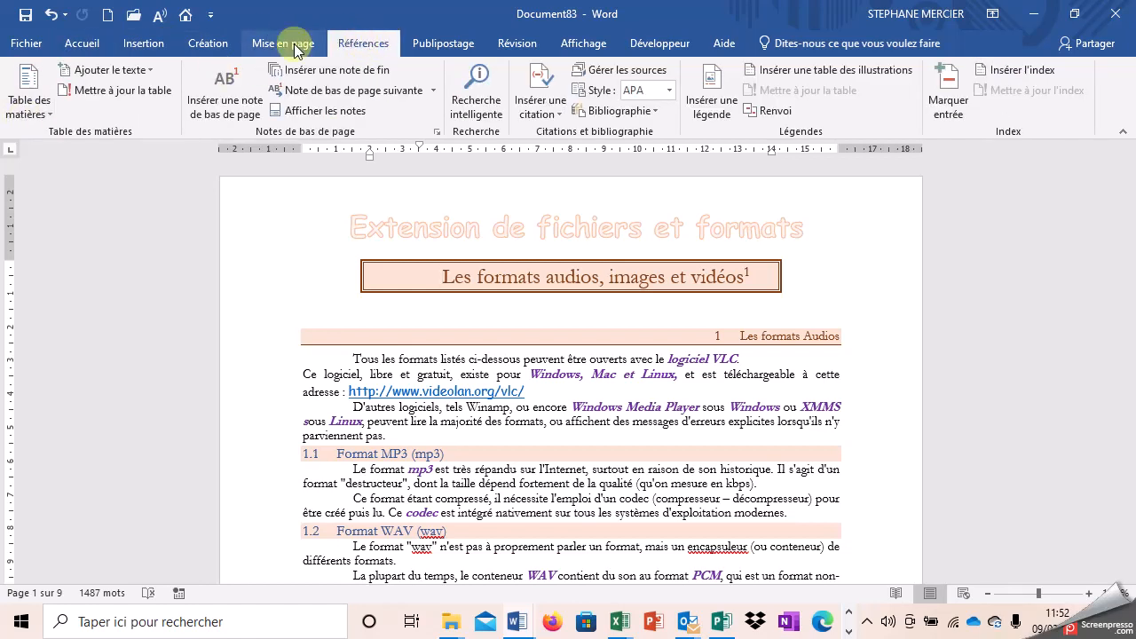
click(29, 111)
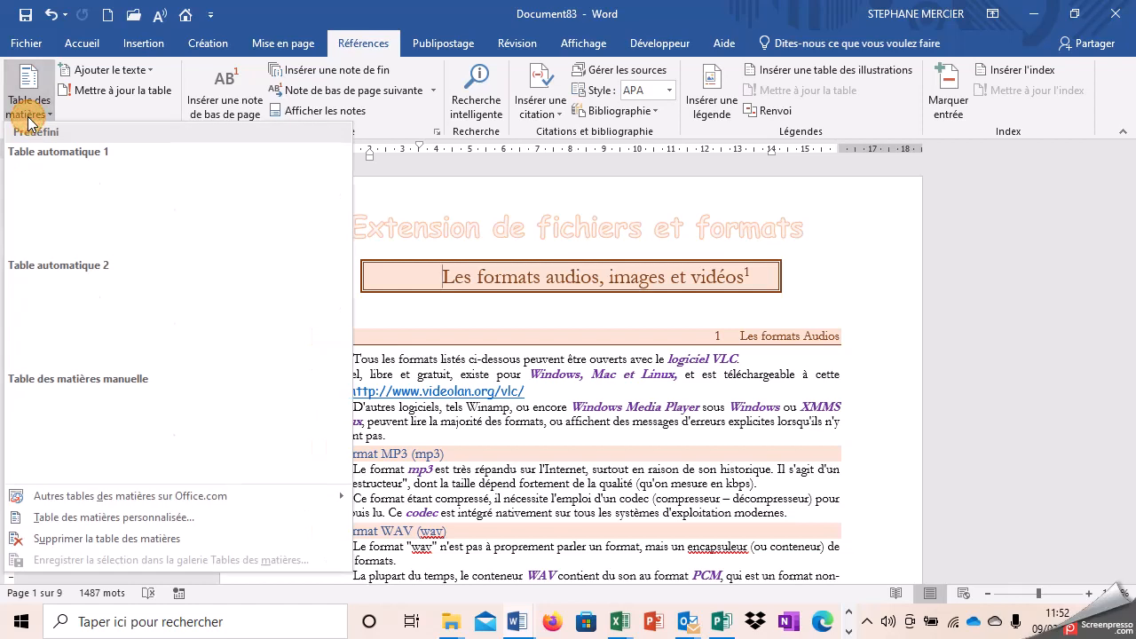
click(53, 215)
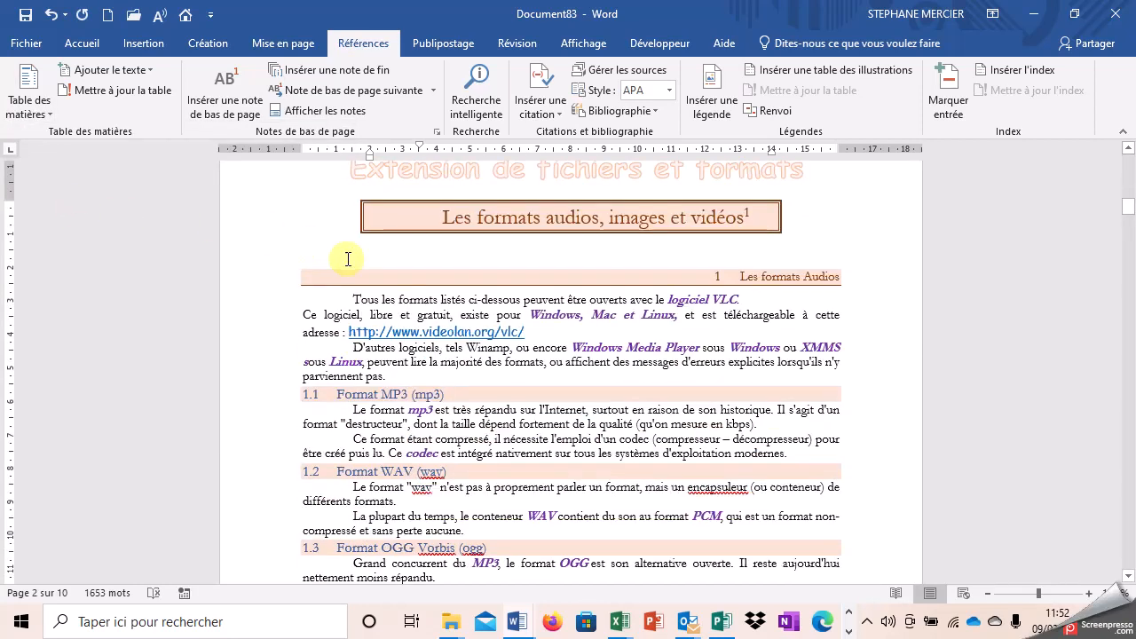
scroll(382, 257, up, 2)
scroll(382, 258, up, 10)
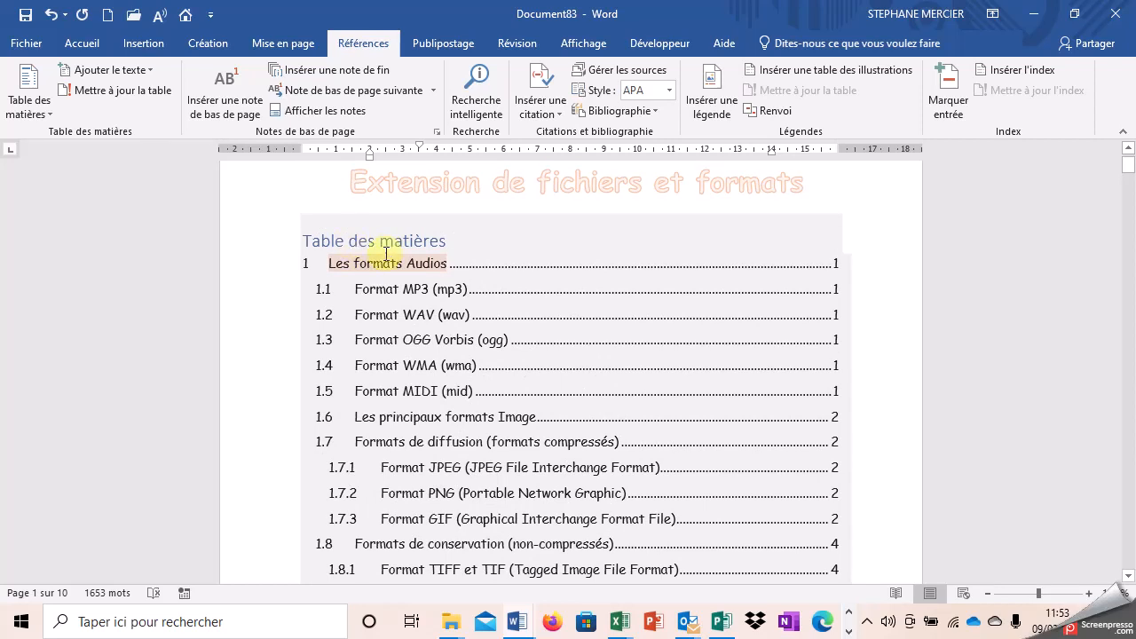
scroll(451, 287, down, 5)
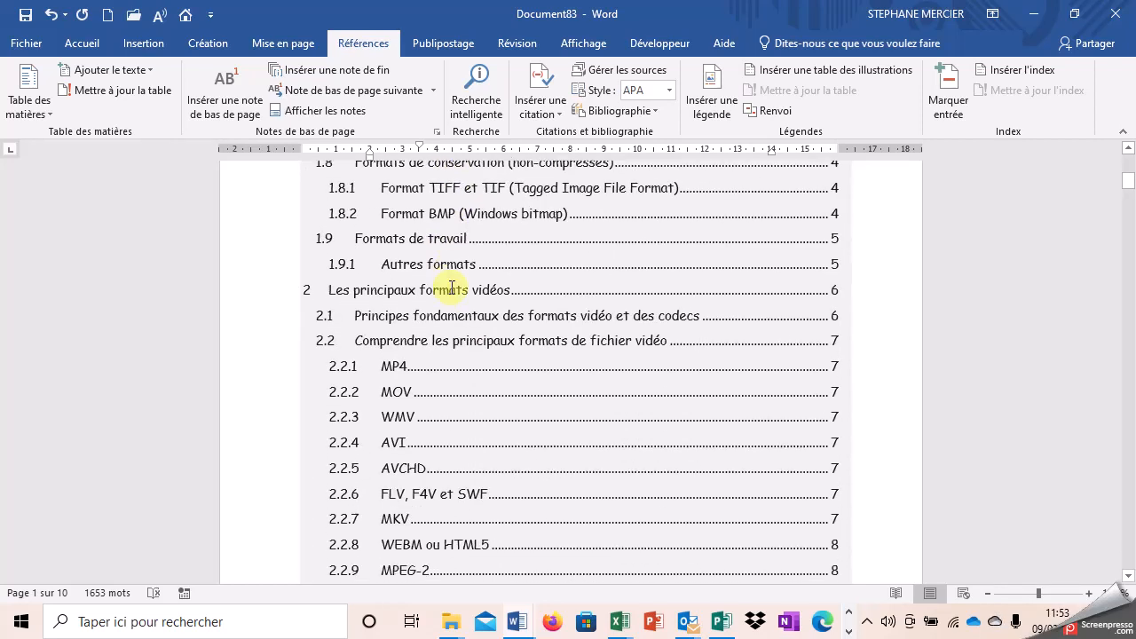
scroll(448, 284, up, 3)
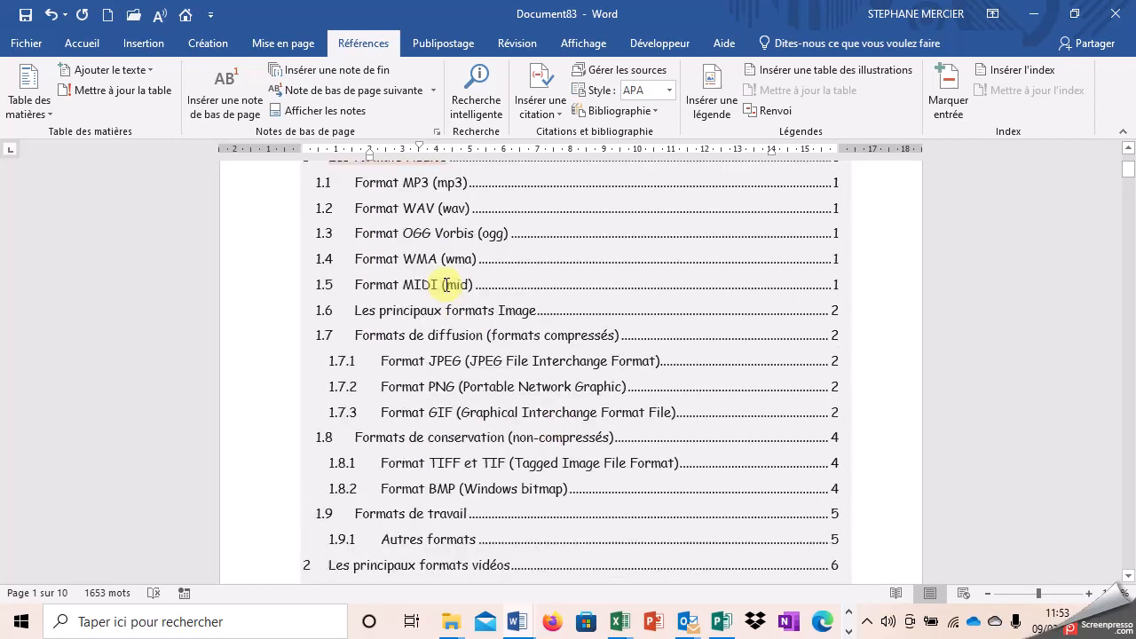
scroll(447, 285, up, 2)
Review the TOC entries from '1 Les formats Audios' to '2 Les principaux formats vidéos'
click(399, 306)
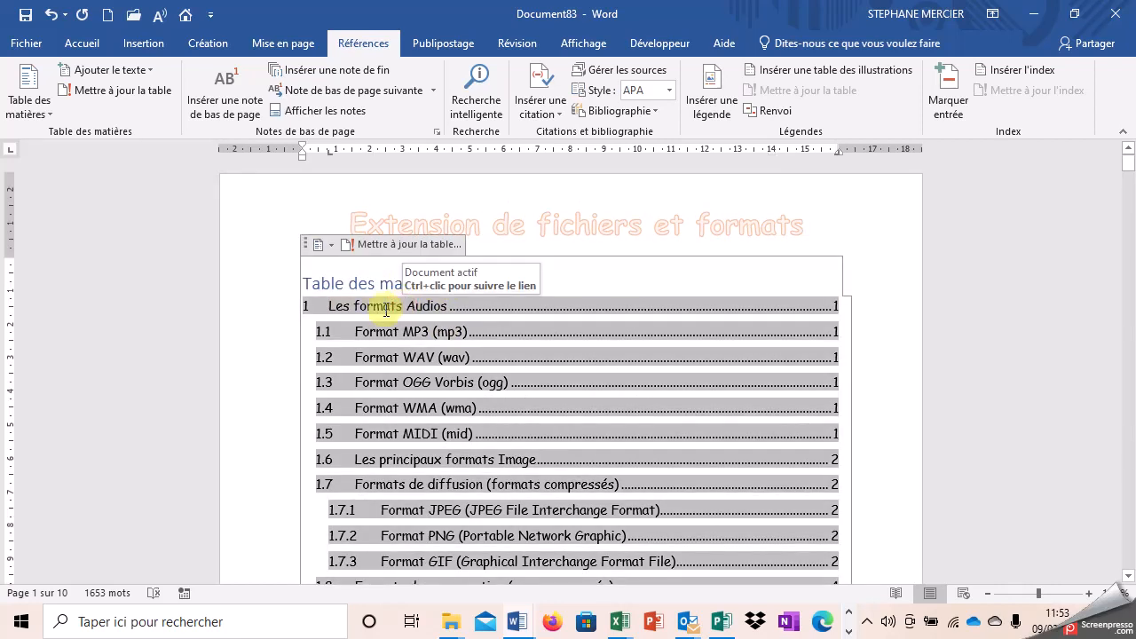
click(345, 305)
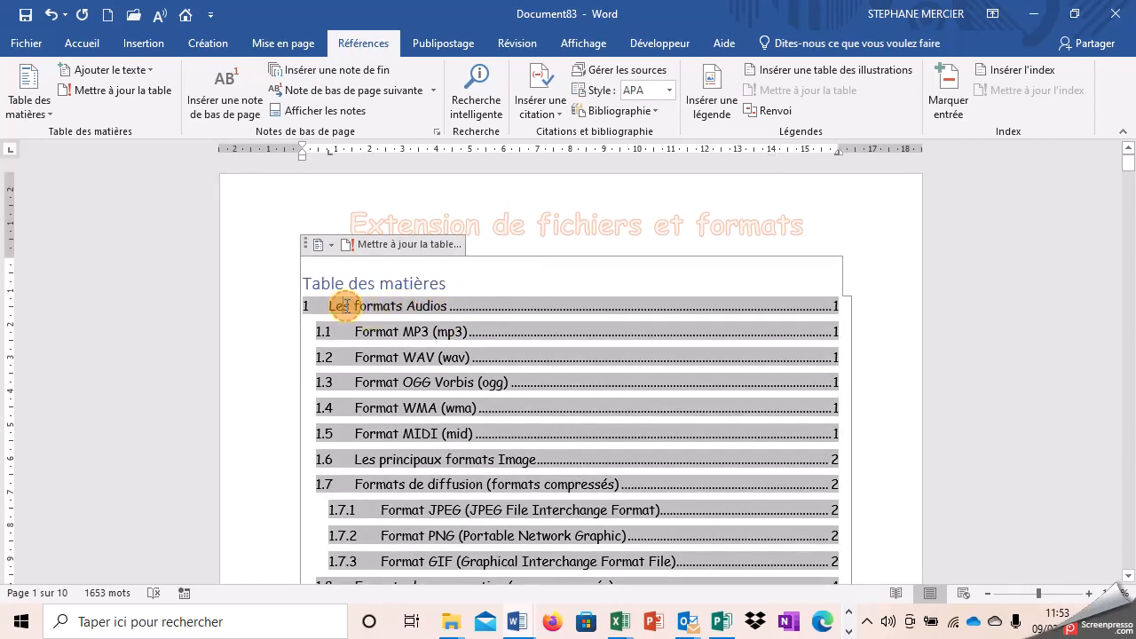
click(271, 315)
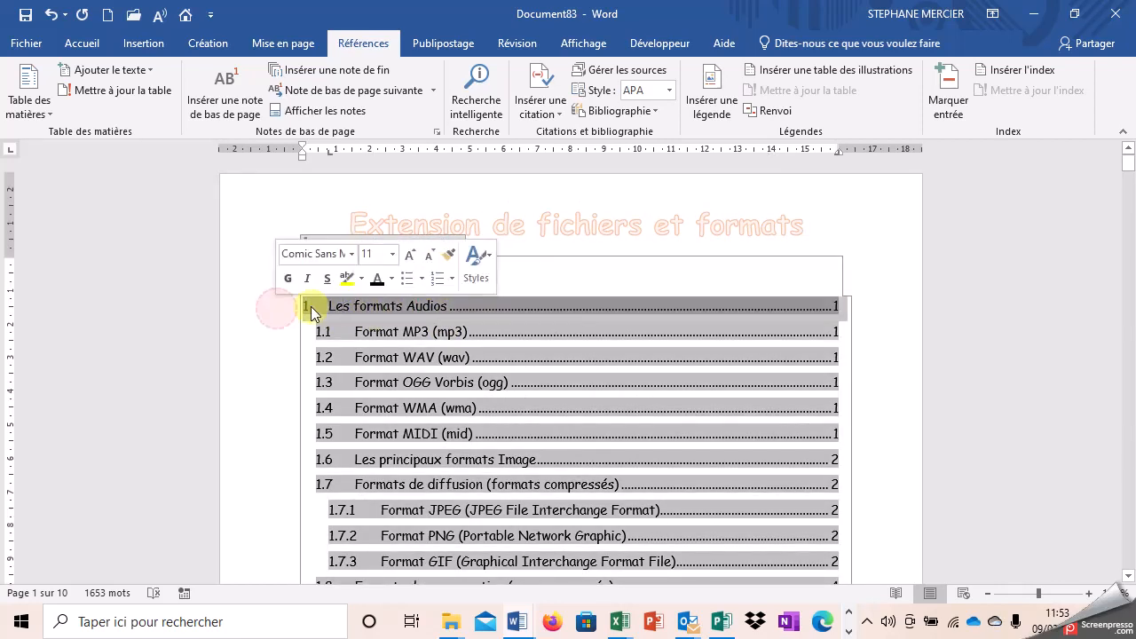
click(80, 44)
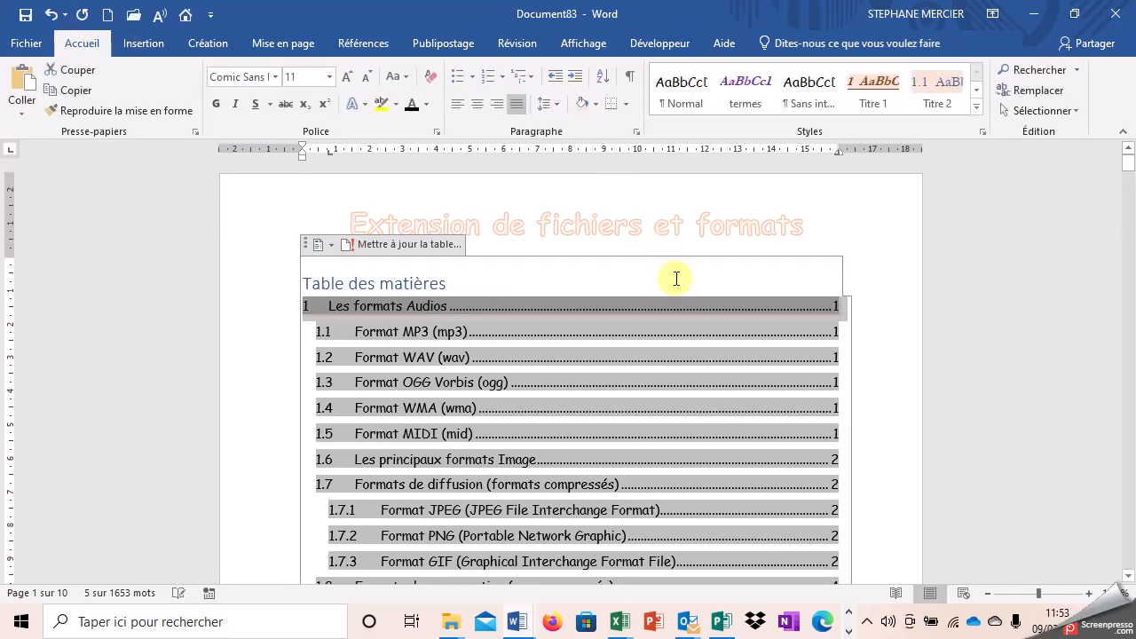
scroll(375, 368, down, 5)
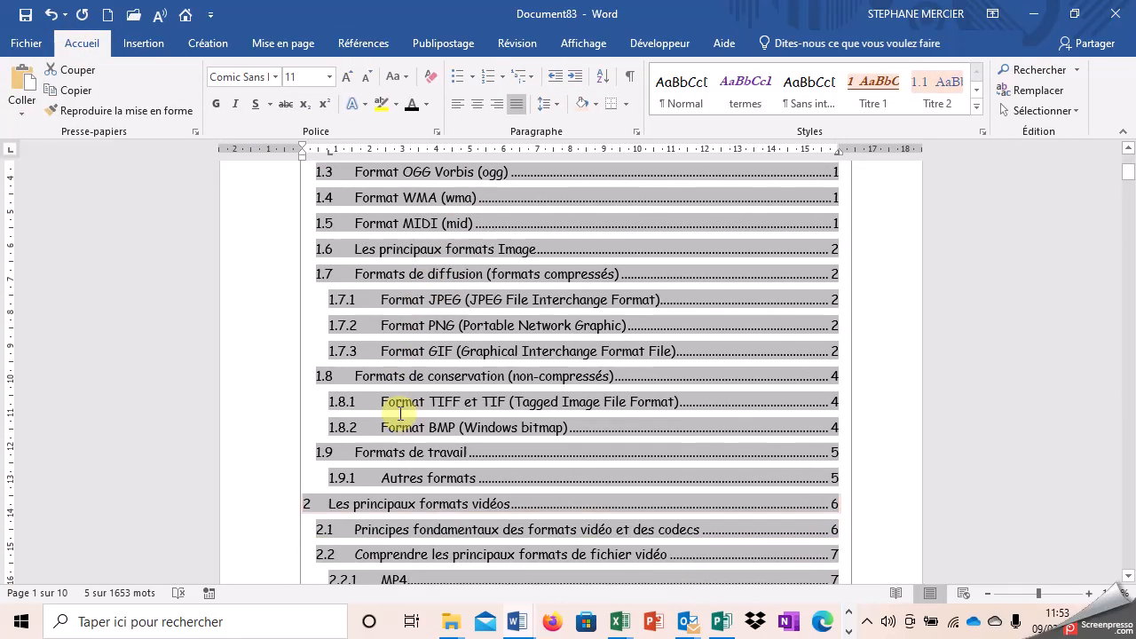
click(287, 468)
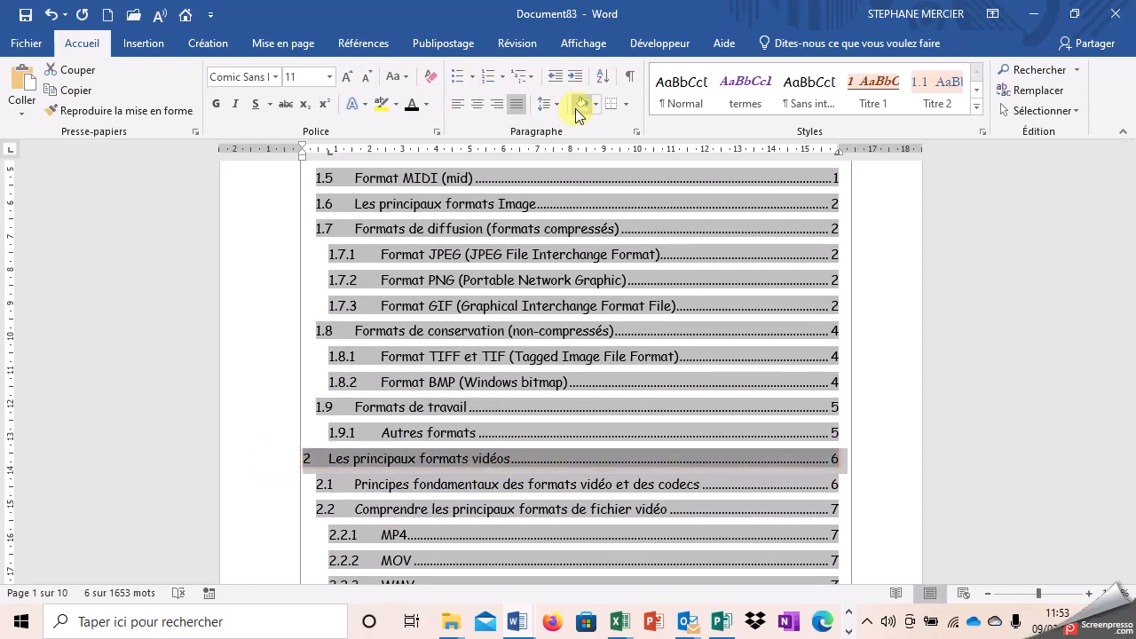
click(537, 460)
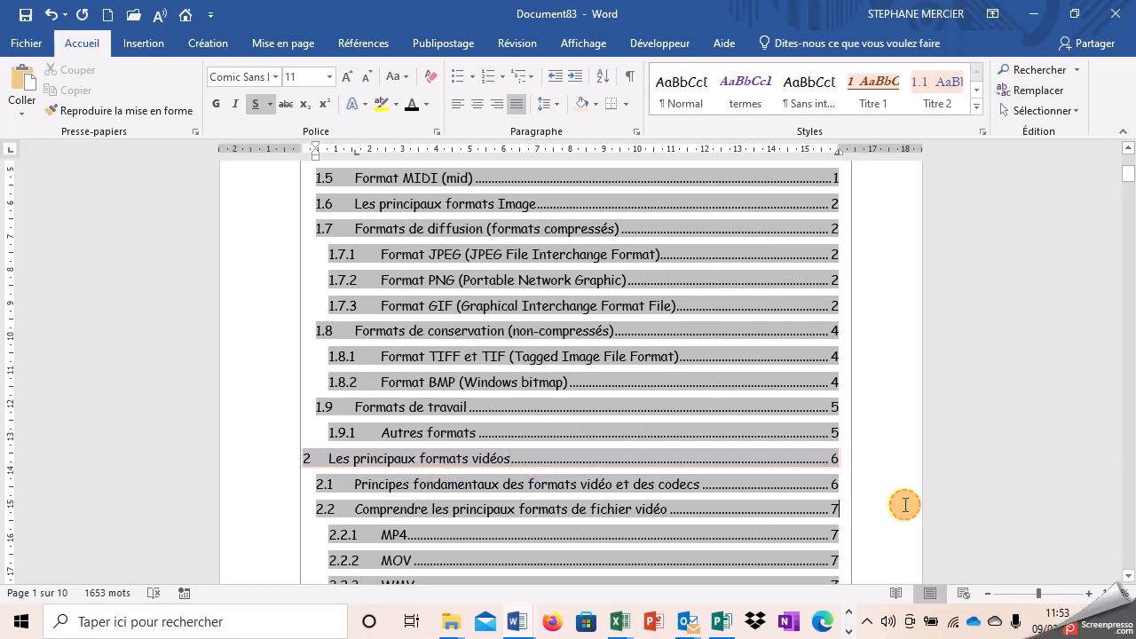
scroll(761, 482, down, 5)
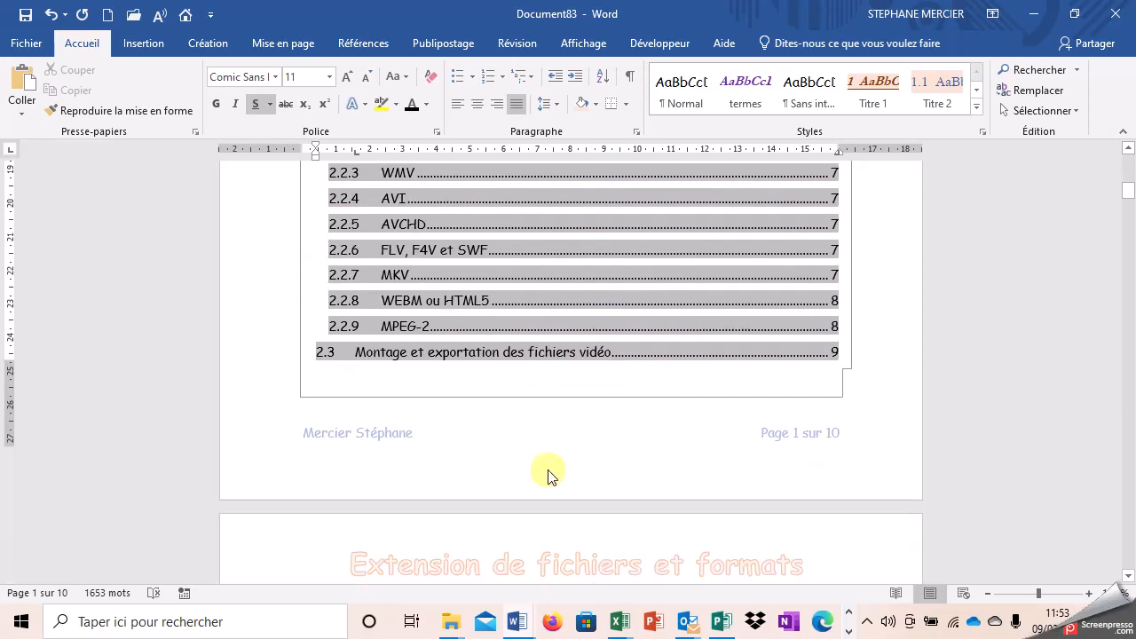
scroll(552, 476, down, 3)
Follow a TOC entry to its heading on page 2 and return to the table of contents
click(465, 464)
scroll(524, 457, up, 3)
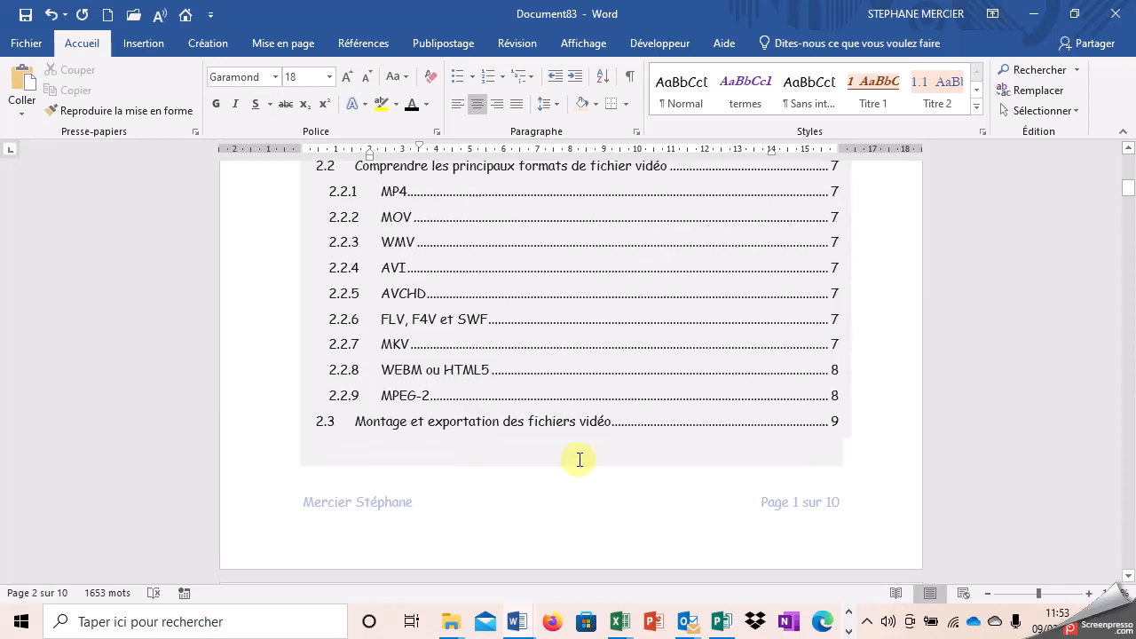
scroll(524, 456, up, 7)
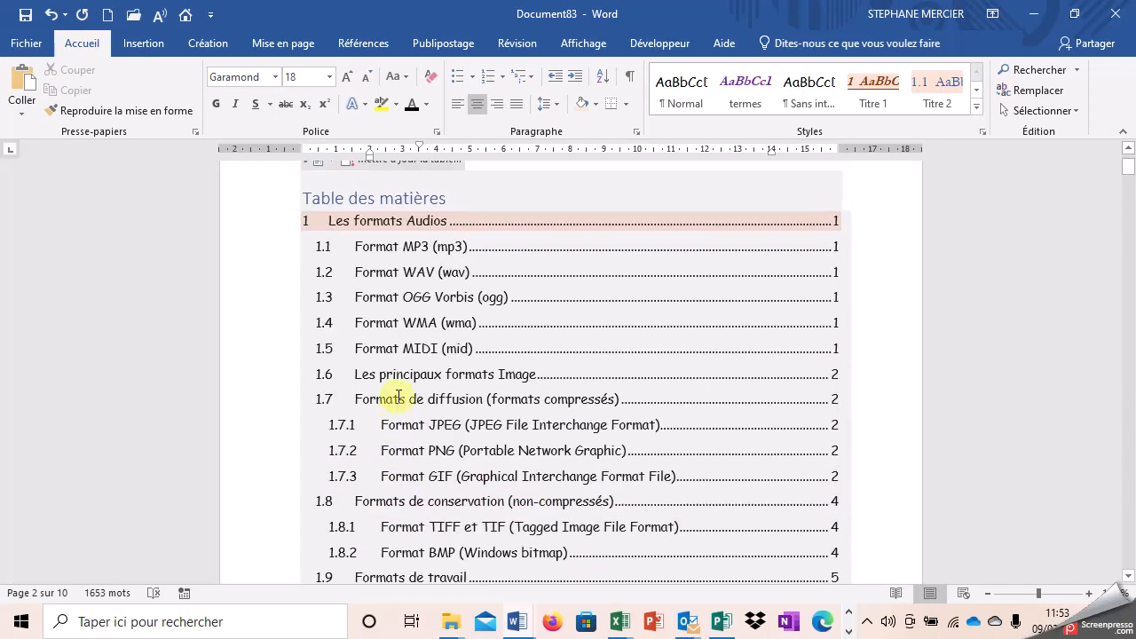
scroll(399, 398, up, 1)
scroll(401, 391, down, 3)
scroll(407, 371, up, 1)
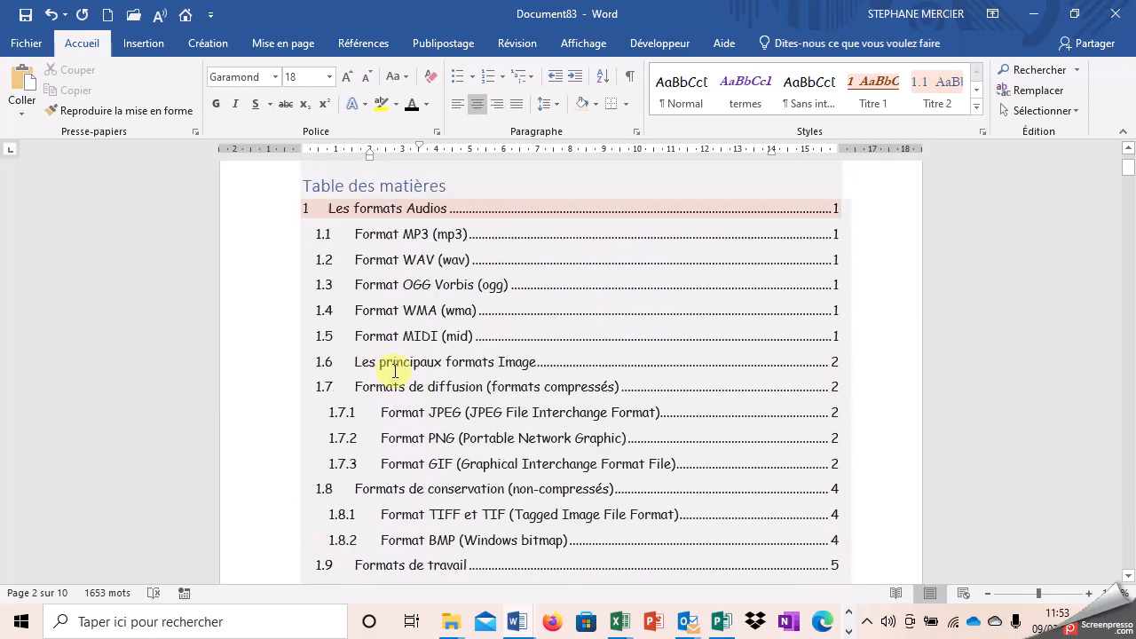
scroll(407, 370, up, 1)
scroll(356, 408, down, 1)
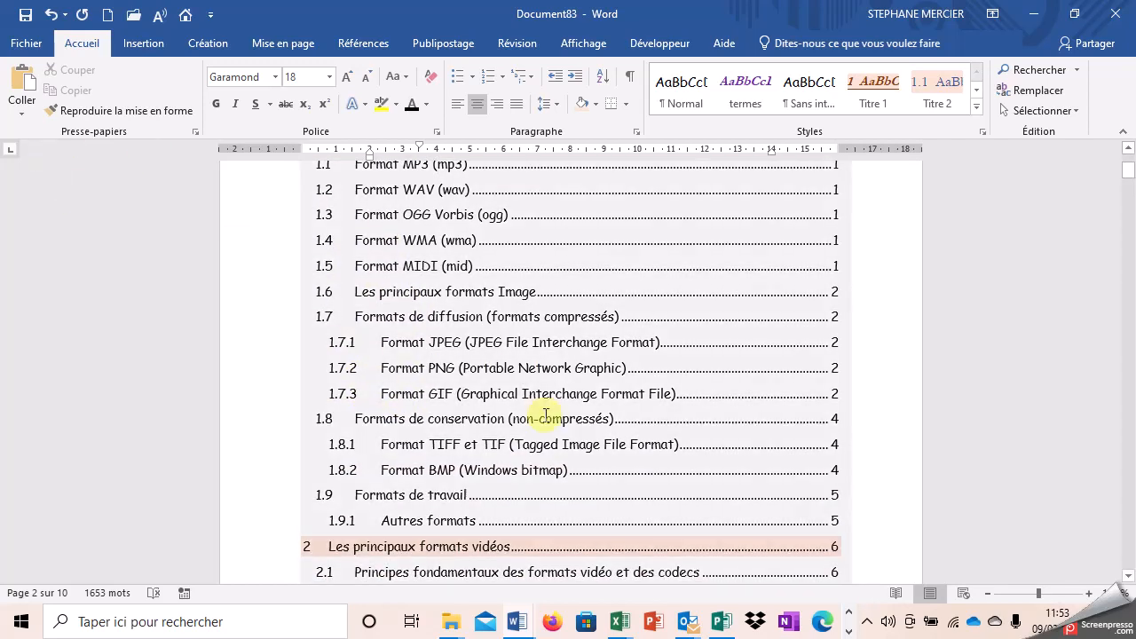
click(510, 435)
scroll(443, 416, up, 2)
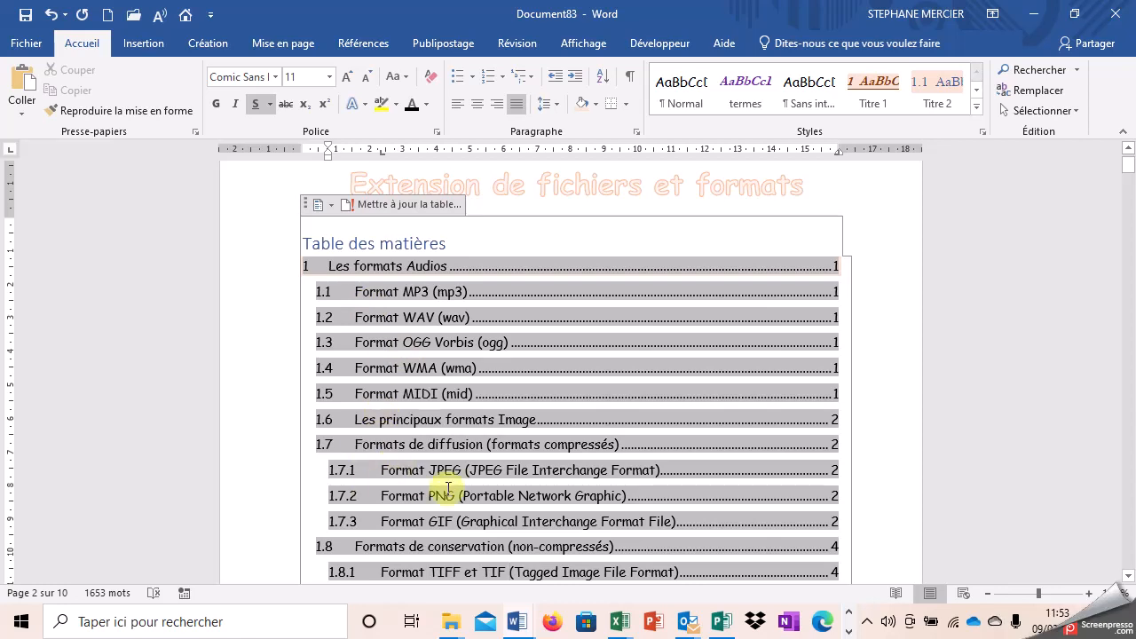
scroll(391, 487, down, 2)
scroll(870, 462, down, 4)
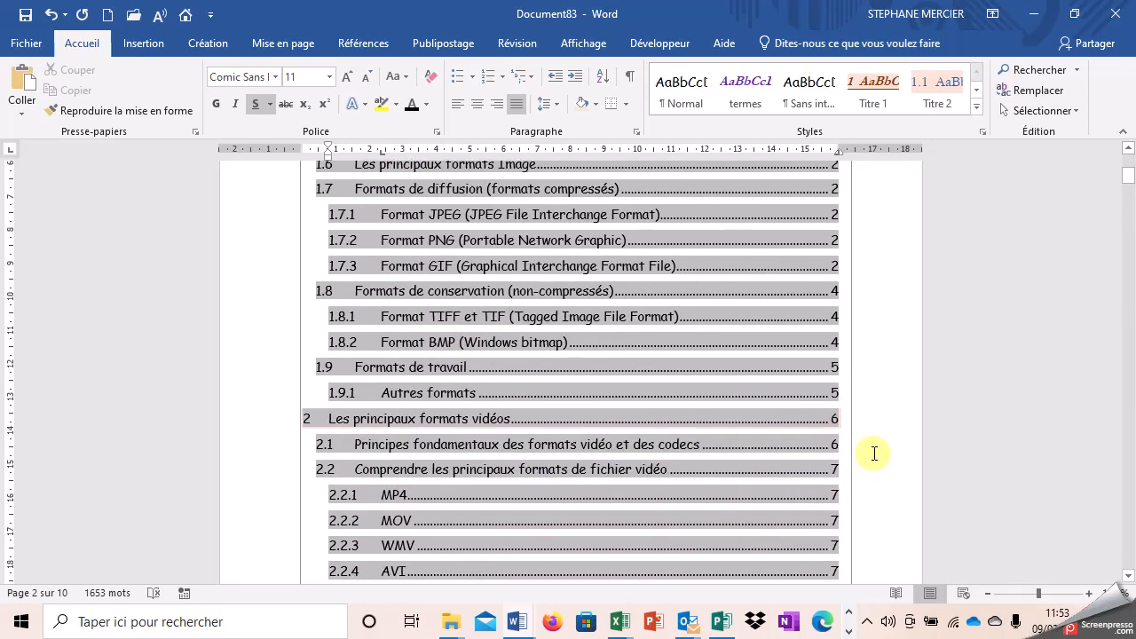
scroll(892, 434, up, 7)
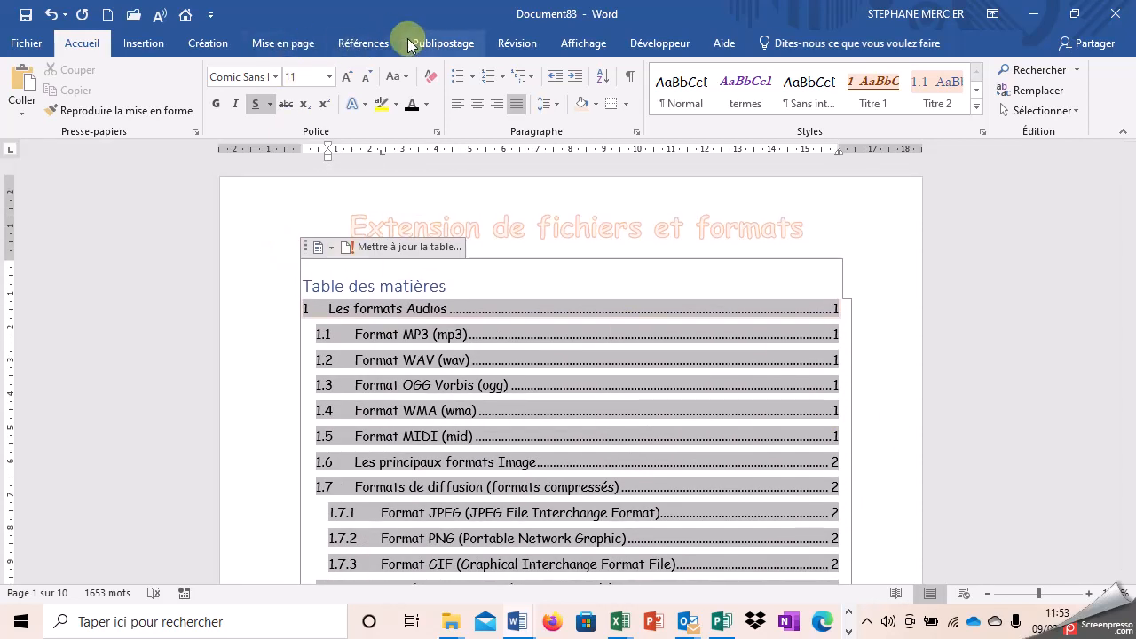
Look through the ribbon tabs and open the Page de garde gallery under Insertion > Pages
click(370, 44)
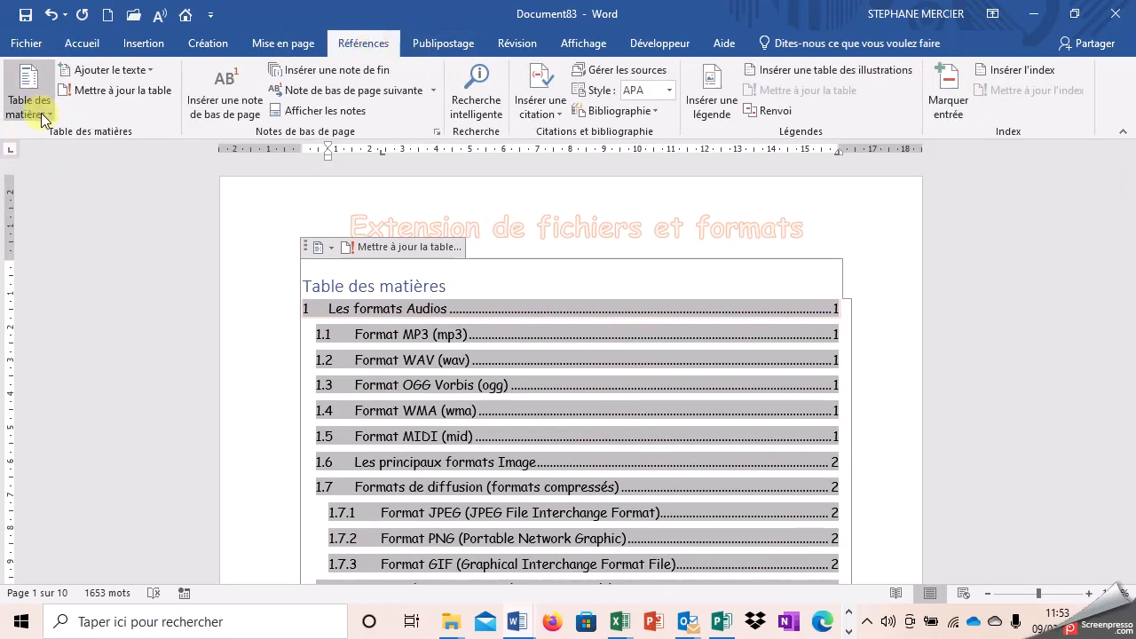
click(264, 42)
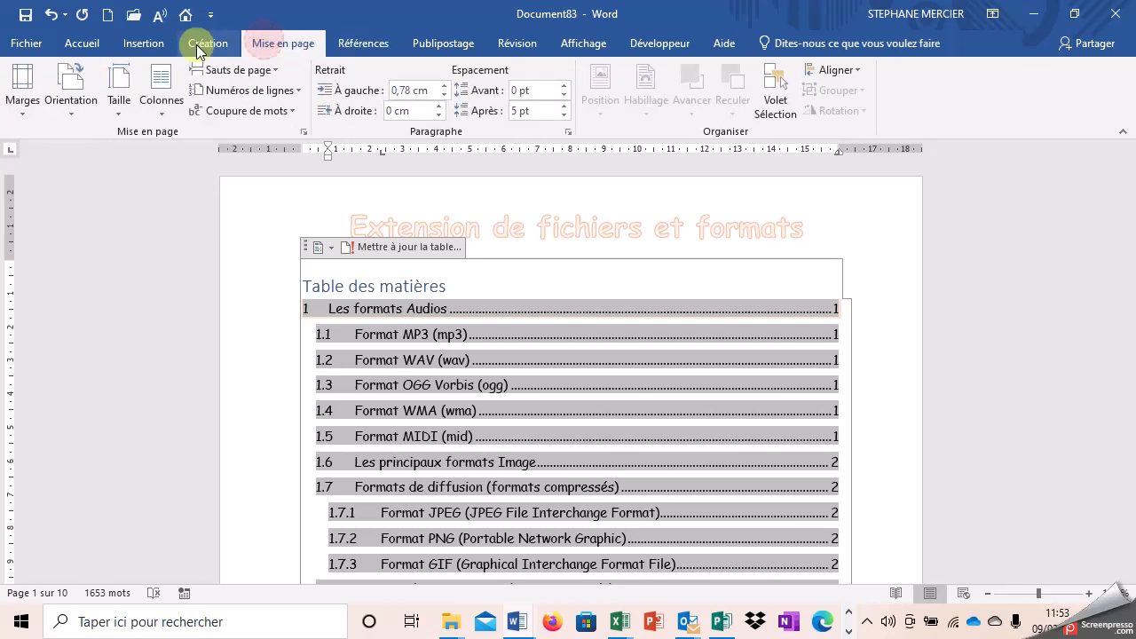
click(146, 44)
click(195, 46)
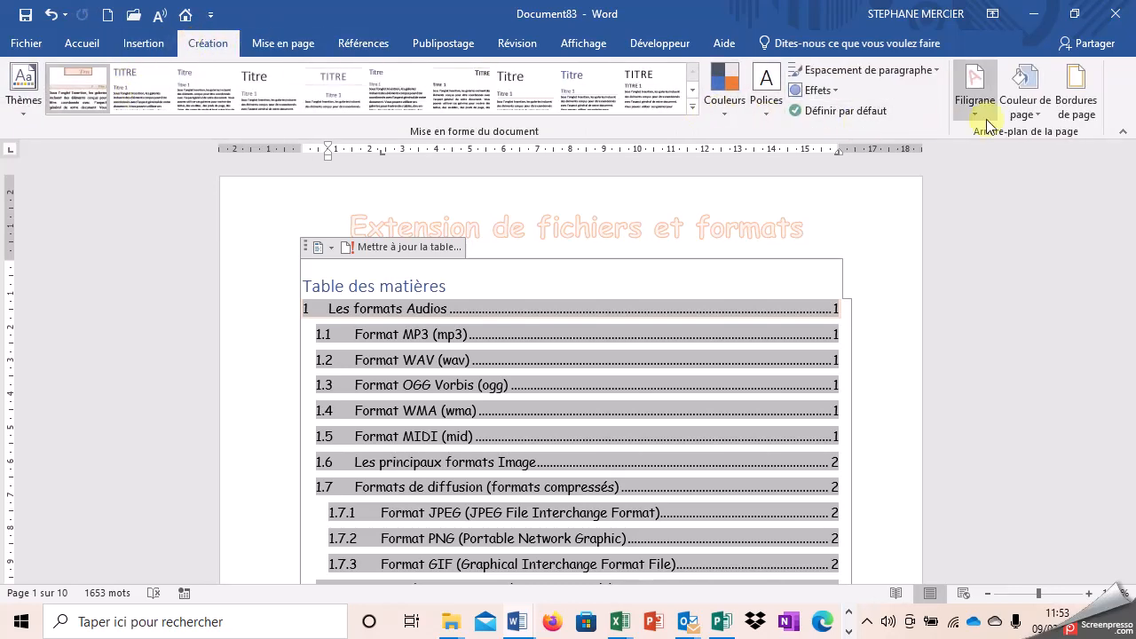
click(164, 49)
click(19, 114)
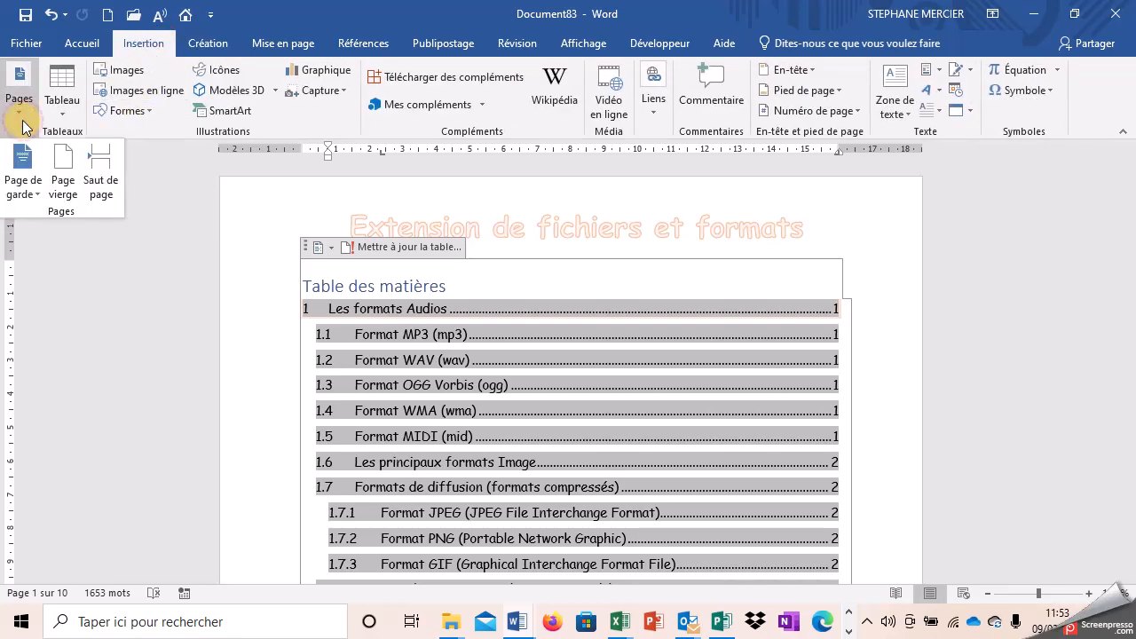
click(27, 186)
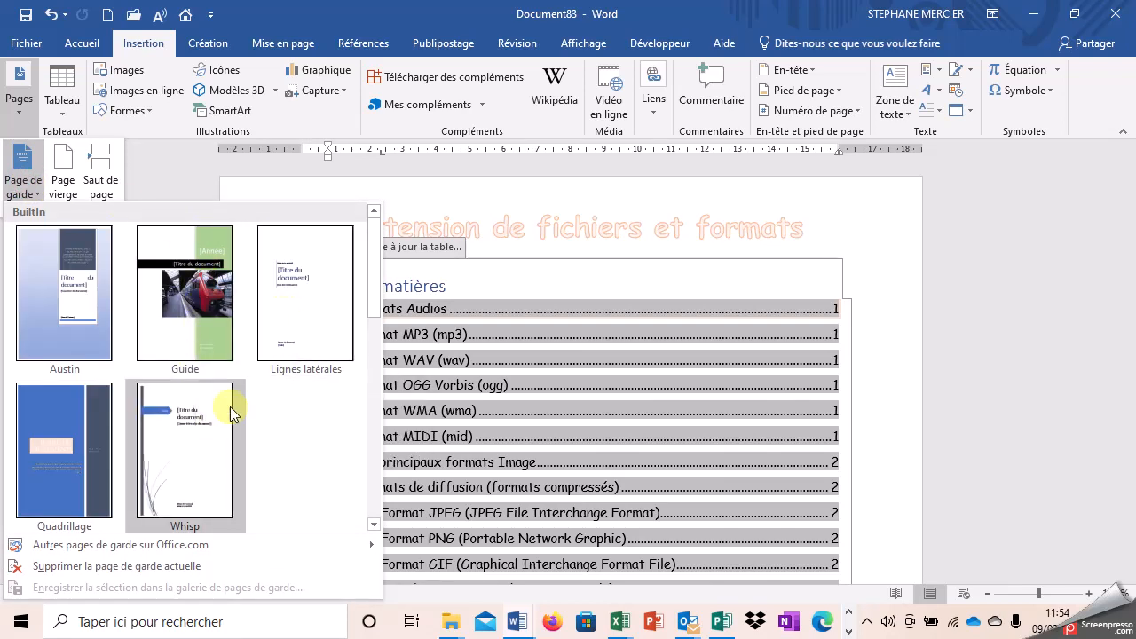
Insert the Whisp cover page and title it 'Formats et extensions de fichiers'
click(184, 453)
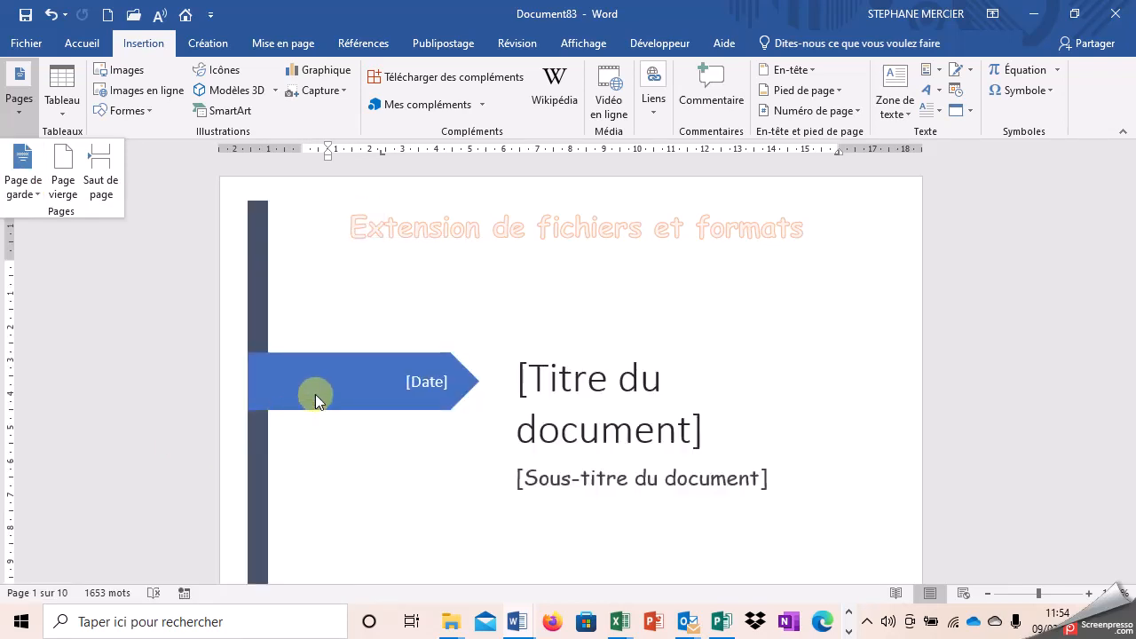
click(539, 383)
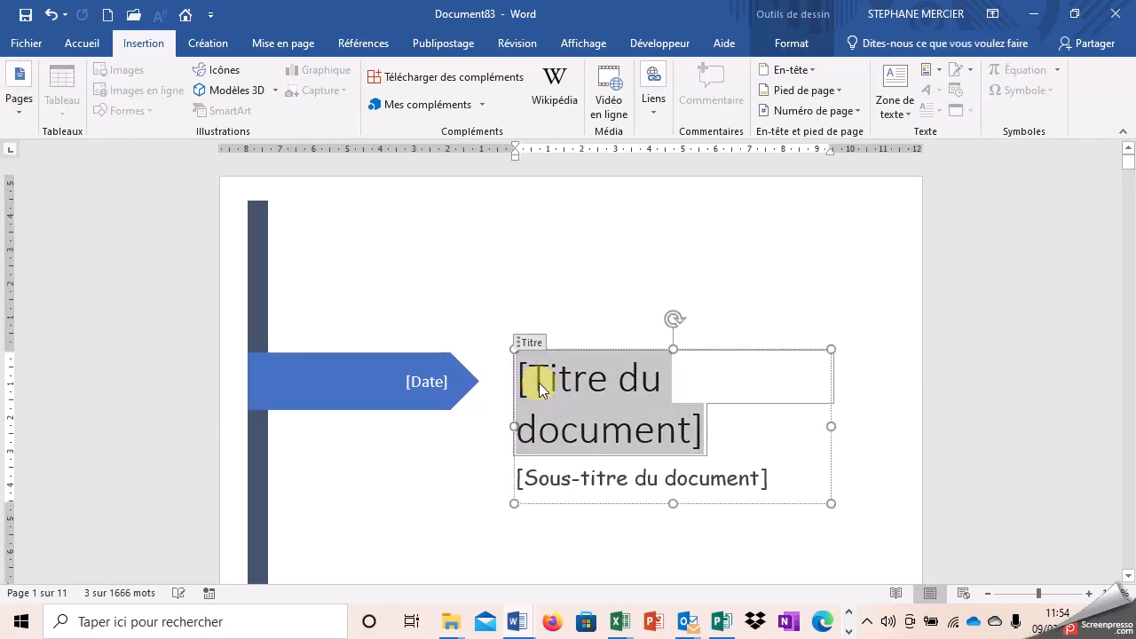
text(Les diffé)
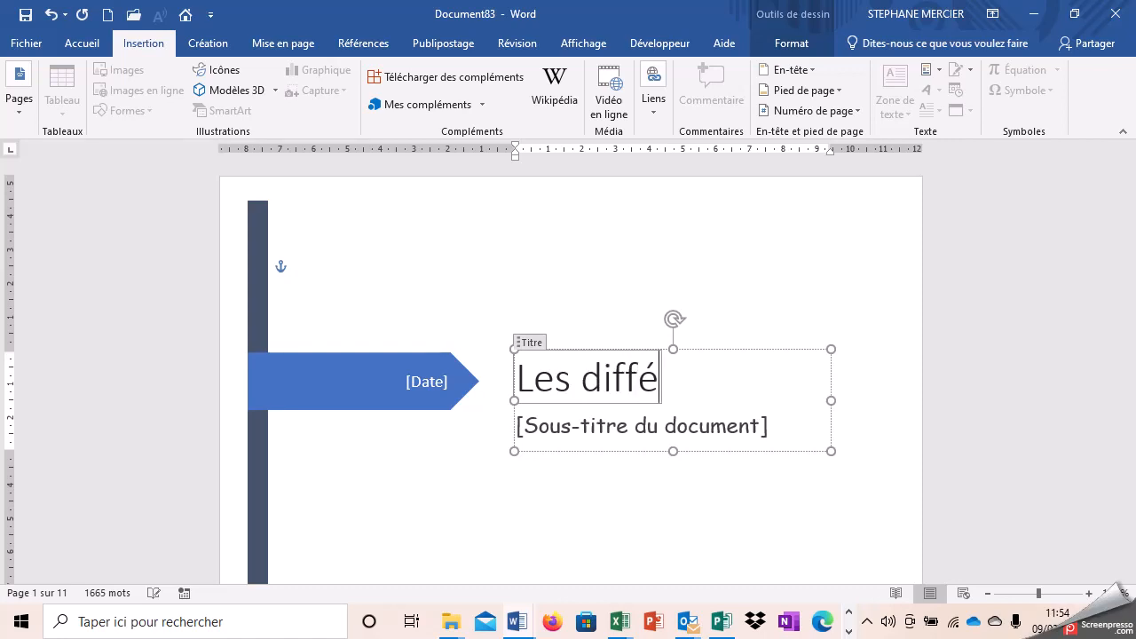
key(BackSpace)
key(BackSpace)
key(BackSpace)
key(BackSpace)
key(BackSpace)
key(BackSpace)
key(BackSpace)
key(BackSpace)
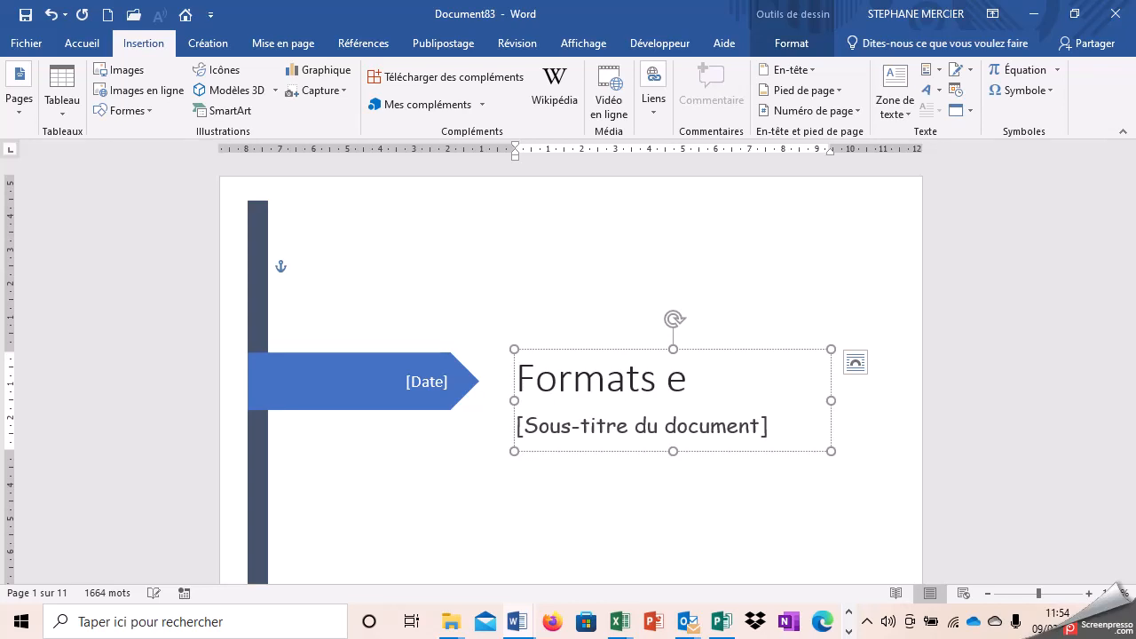
text(Formats et extensions)
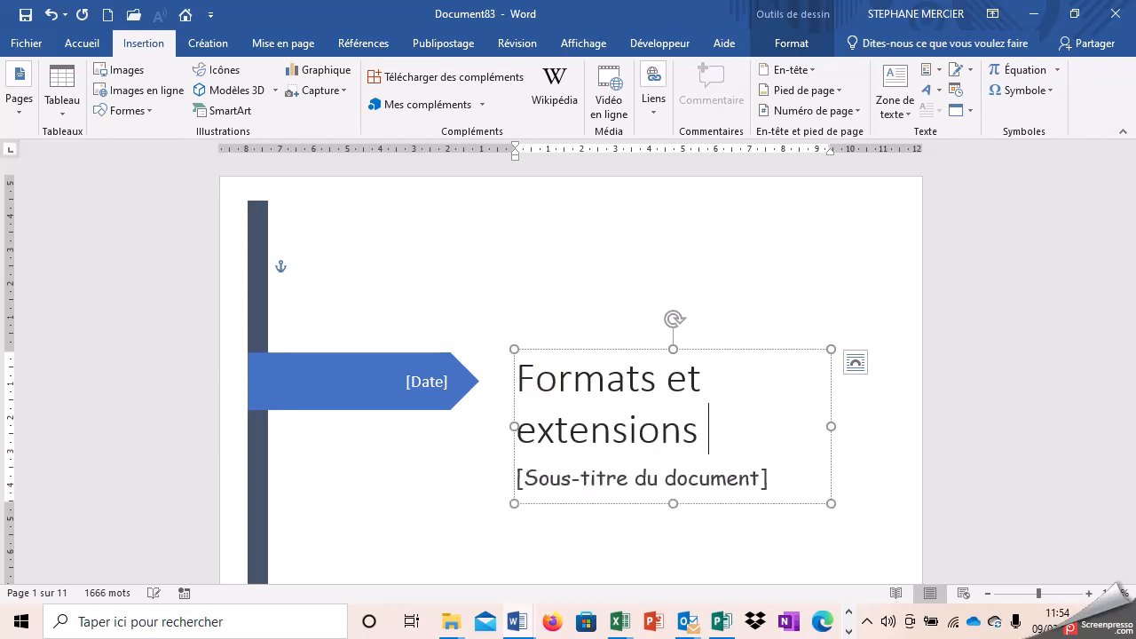
text( de fichiers)
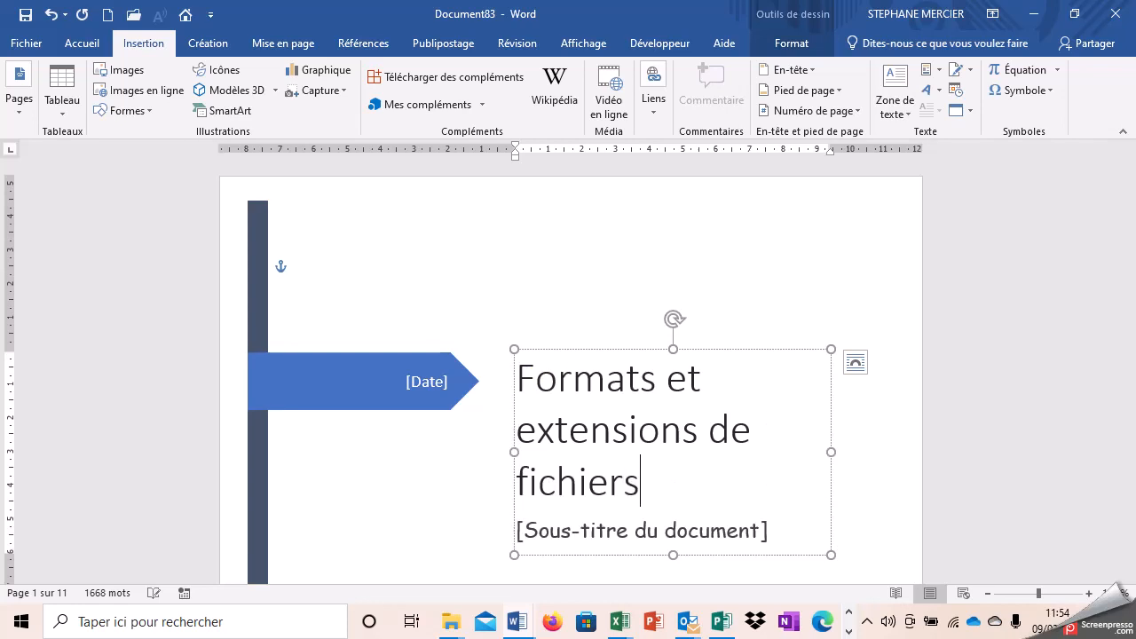
Delete the cover page's subtitle placeholder
click(692, 531)
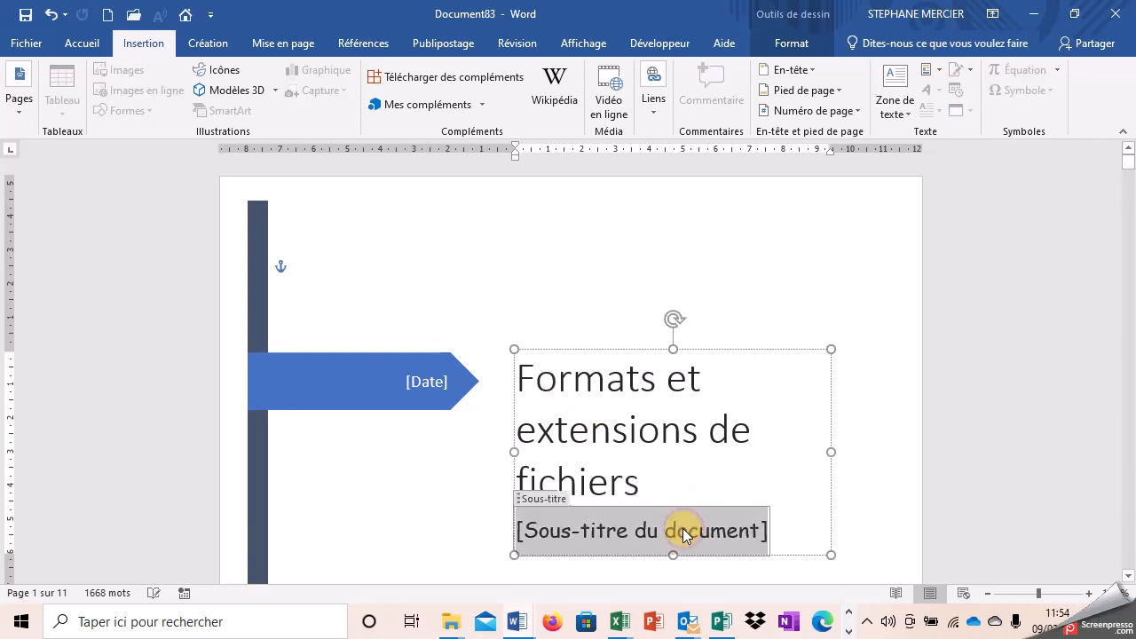
key(Delete)
scroll(782, 462, down, 3)
click(674, 312)
scroll(680, 338, down, 10)
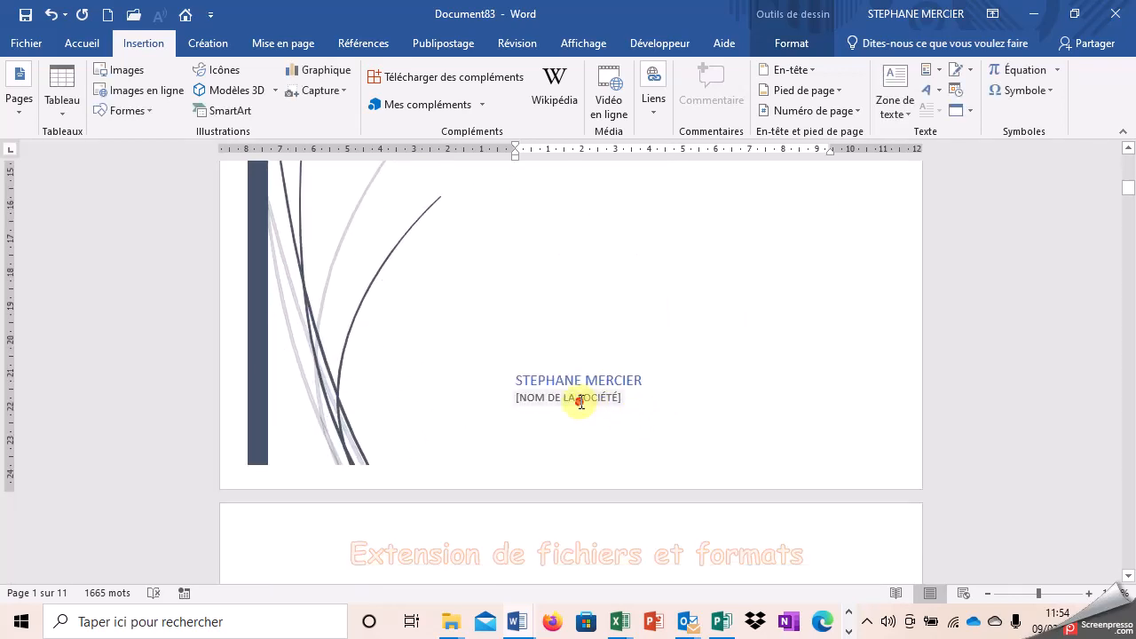
click(605, 411)
click(617, 399)
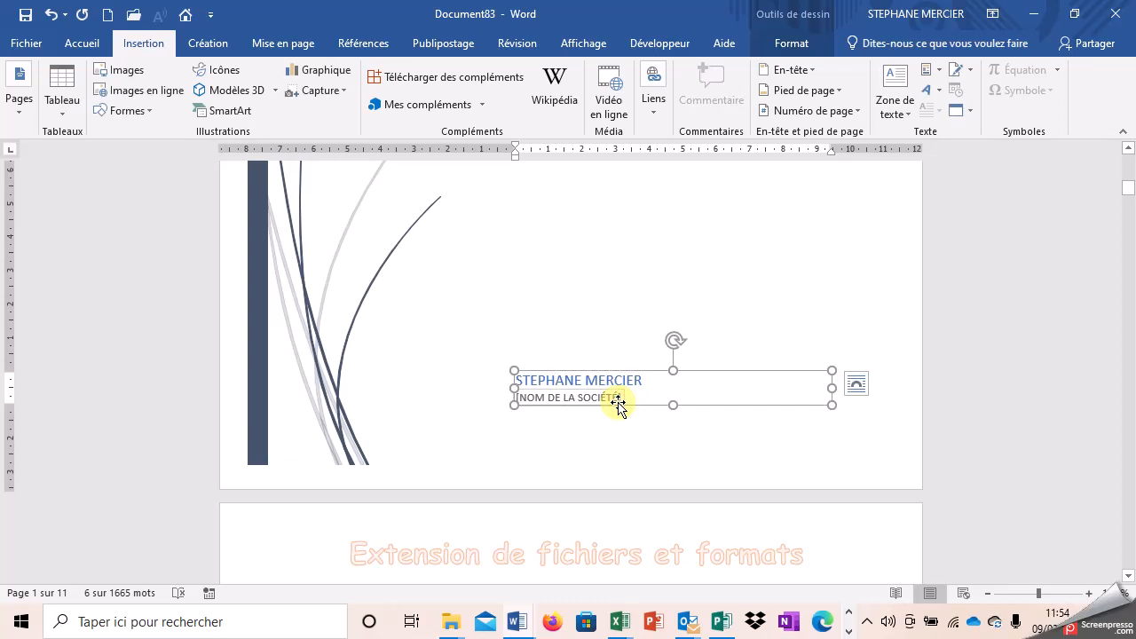
key(Delete)
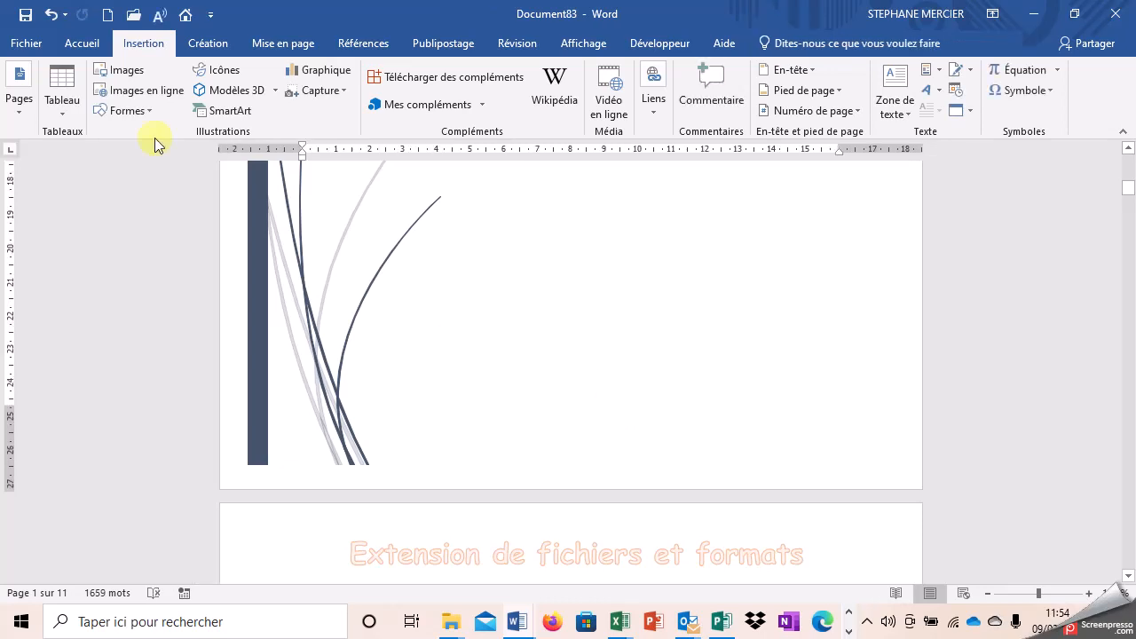
click(52, 14)
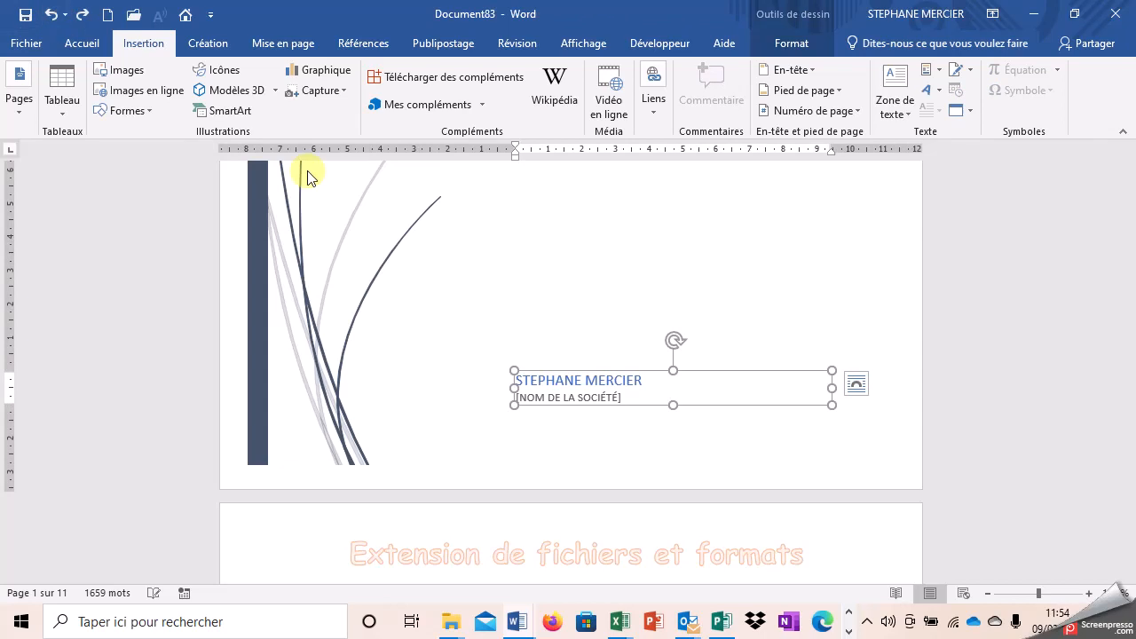
click(678, 447)
scroll(666, 444, down, 3)
scroll(651, 453, up, 2)
scroll(647, 452, down, 10)
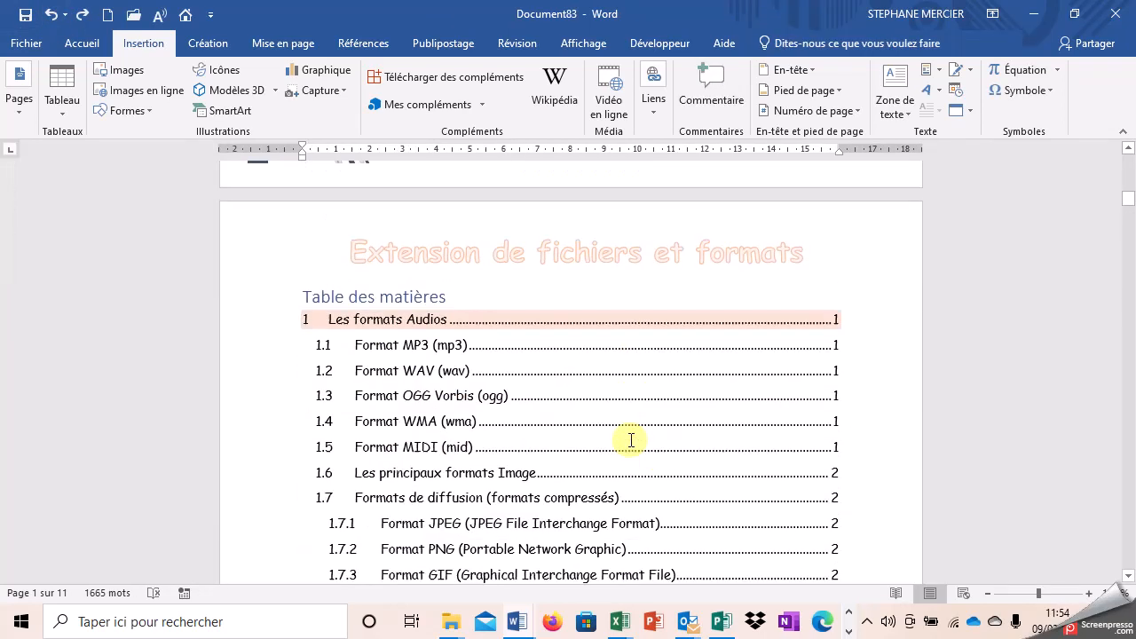
scroll(542, 380, up, 1)
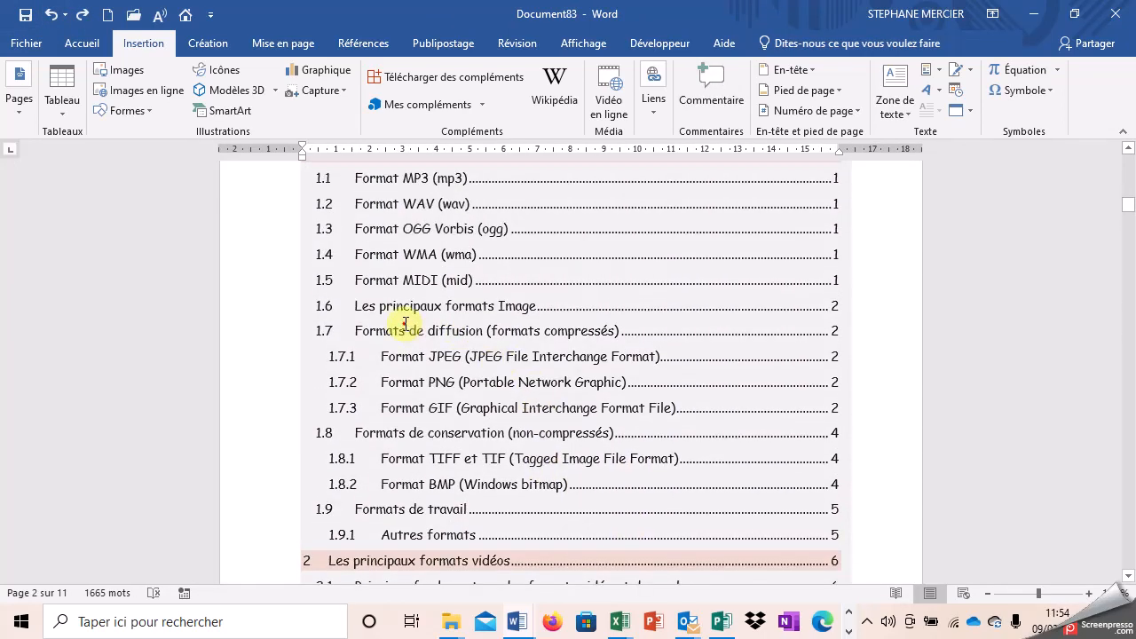
Replace the table of contents with a custom one limited to 2 heading levels
click(384, 330)
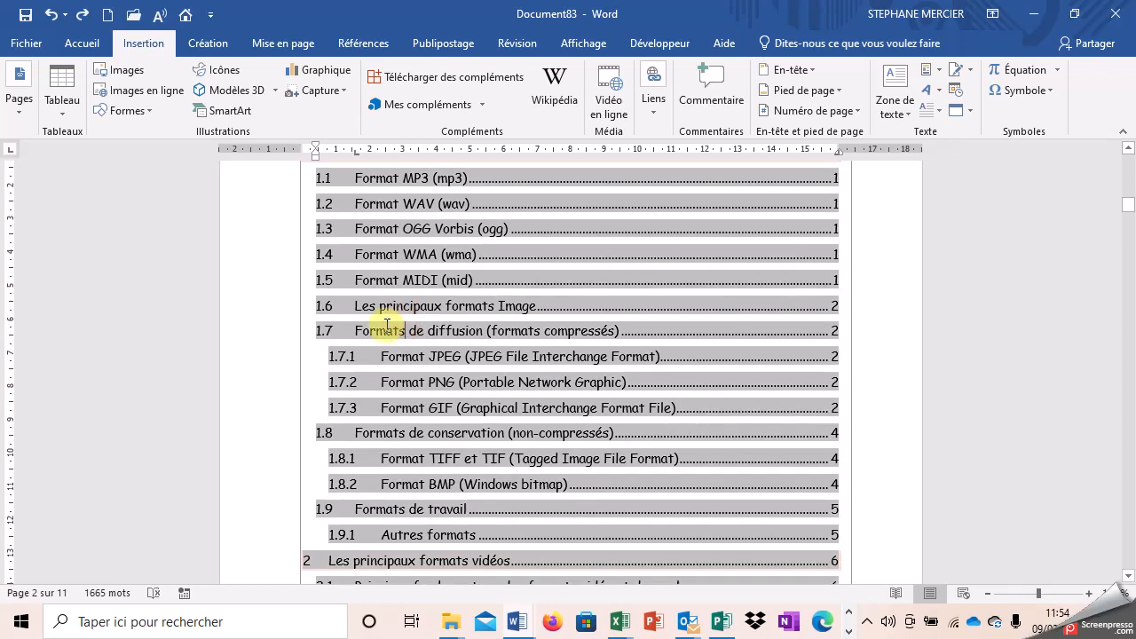
click(363, 44)
click(35, 113)
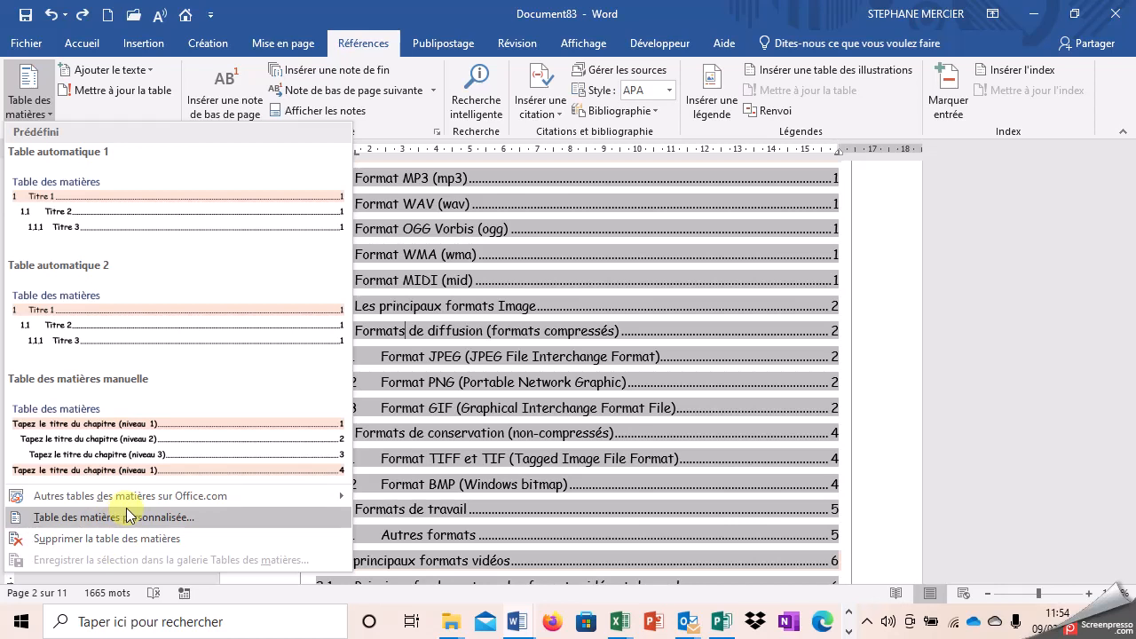
mouse_move(147, 505)
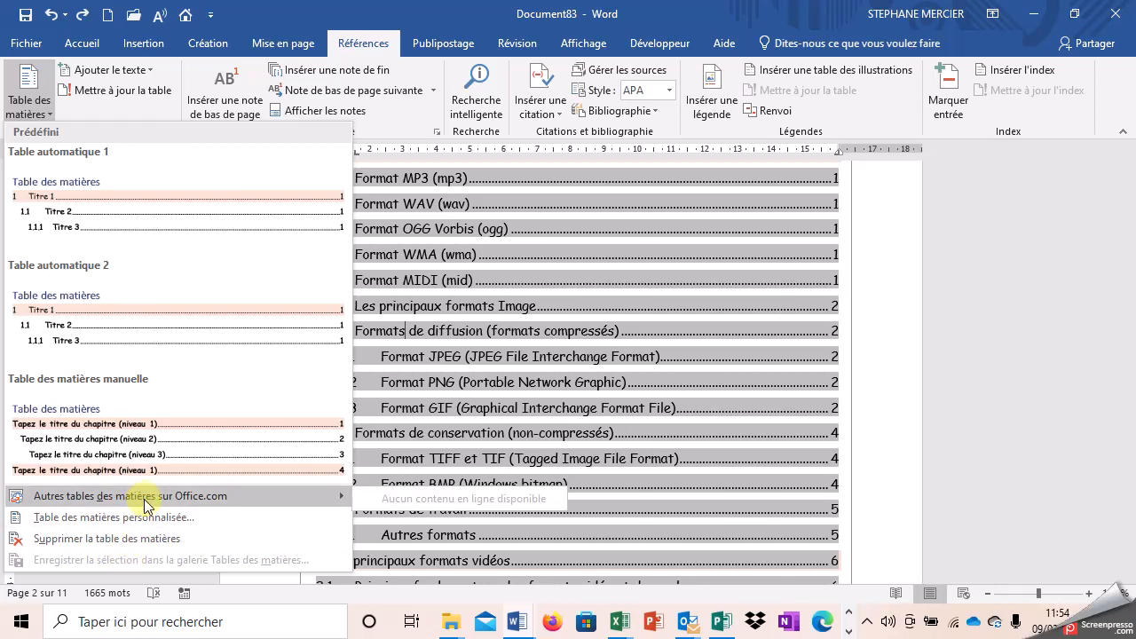
click(143, 518)
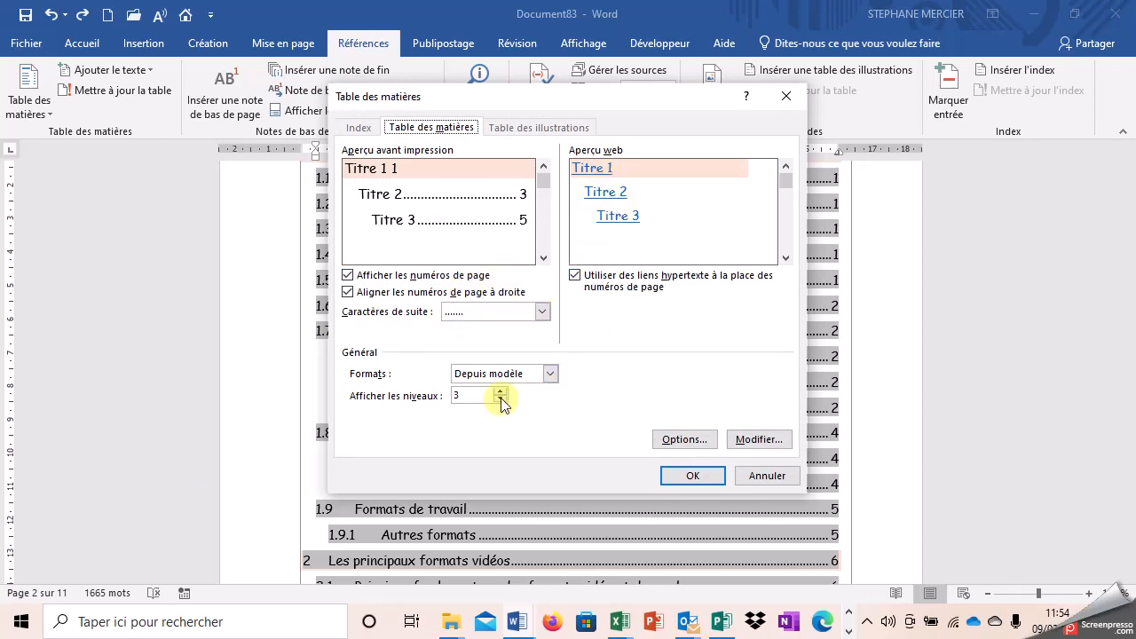
click(693, 477)
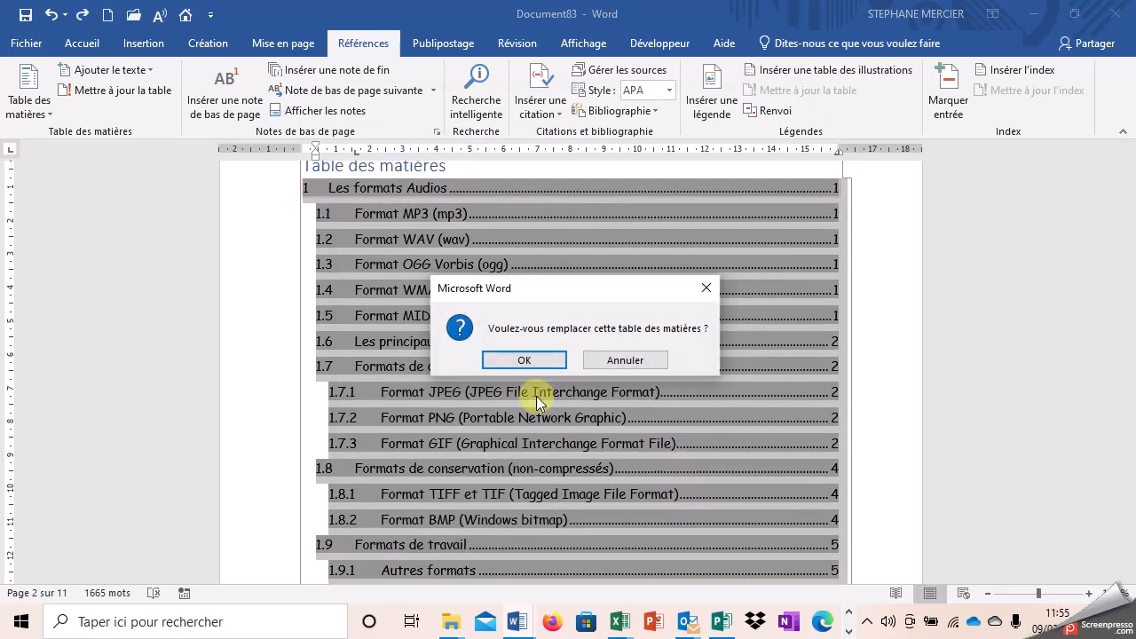
click(543, 362)
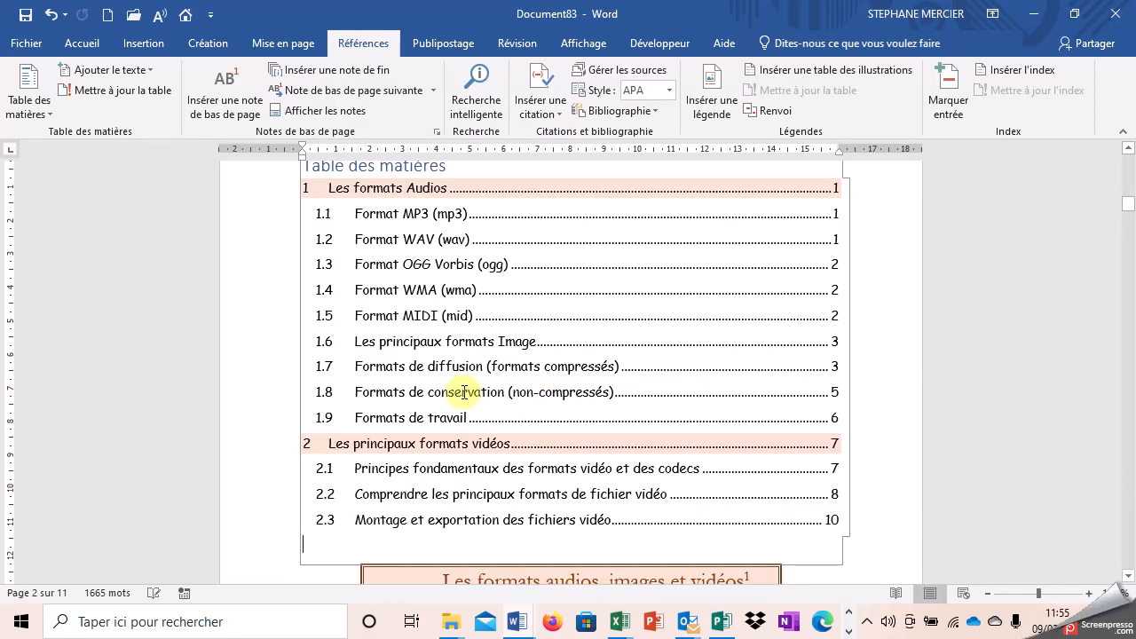
Insert a page break before the boxed heading 'Les formats audios, images et vidéos' so it starts page 3
scroll(388, 224, up, 2)
scroll(452, 386, down, 2)
scroll(533, 389, up, 1)
scroll(520, 393, down, 2)
scroll(680, 408, up, 5)
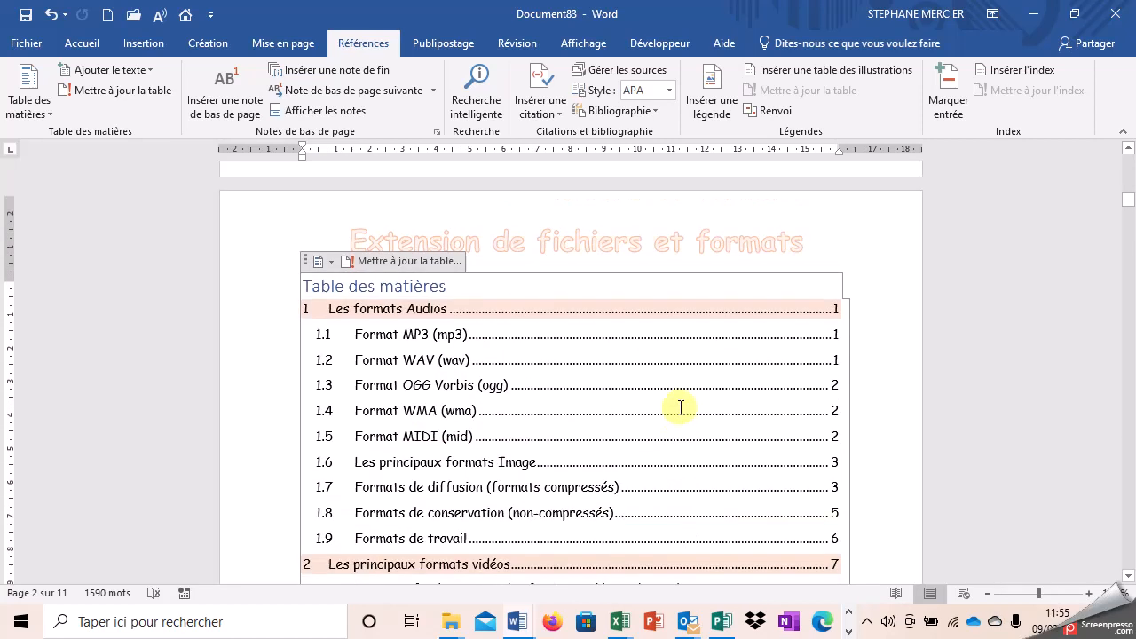
scroll(675, 413, down, 5)
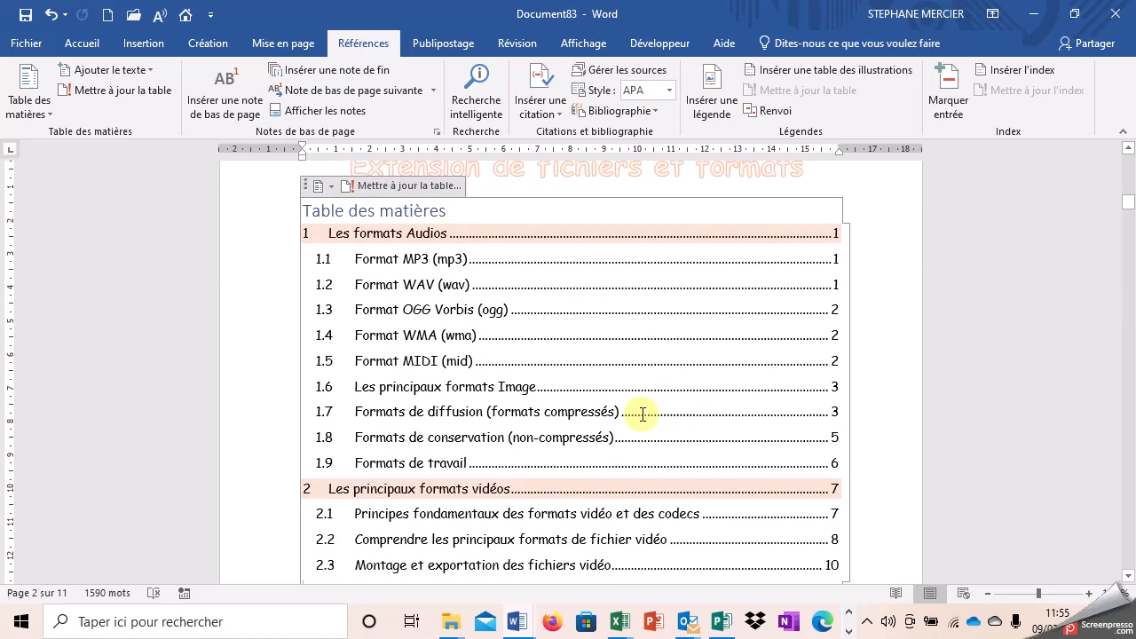
scroll(619, 428, up, 3)
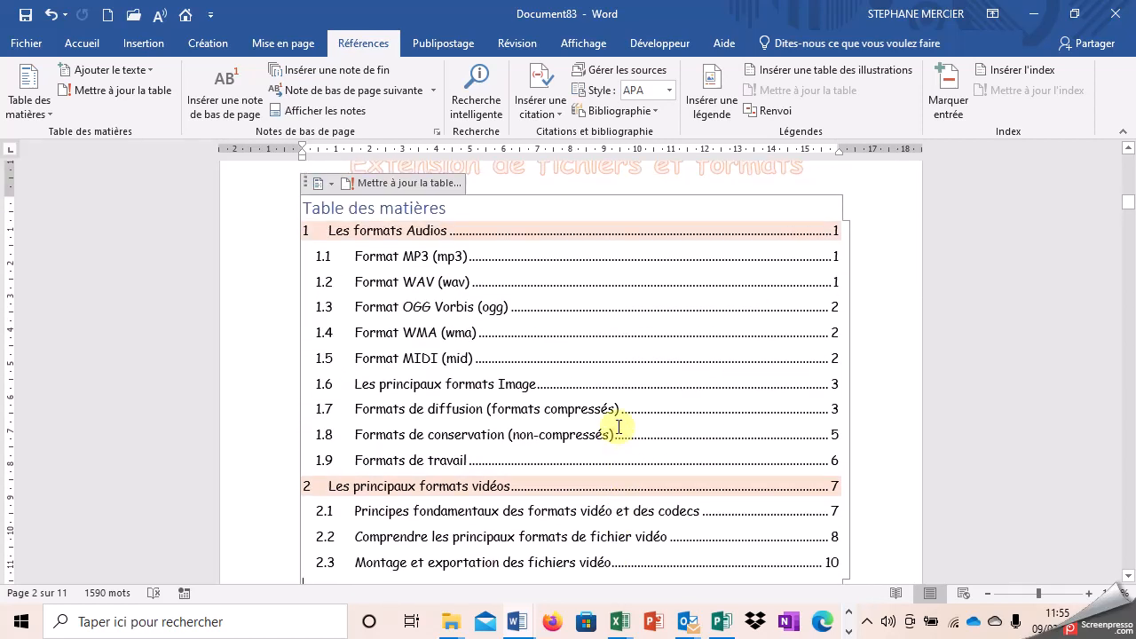
scroll(619, 428, down, 5)
scroll(620, 437, up, 1)
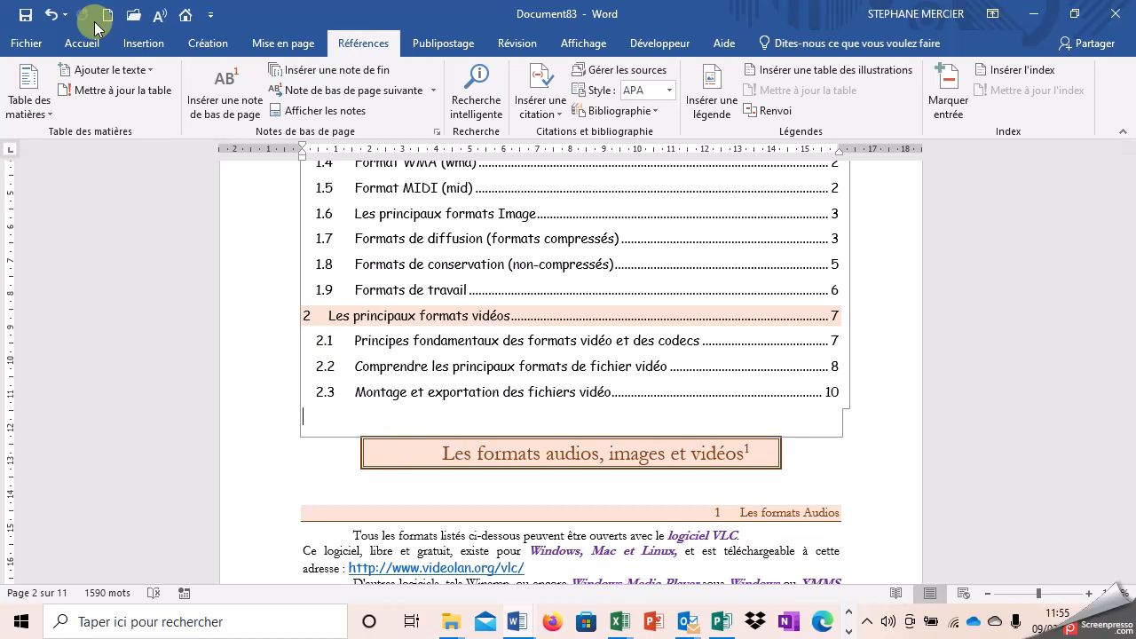
click(410, 460)
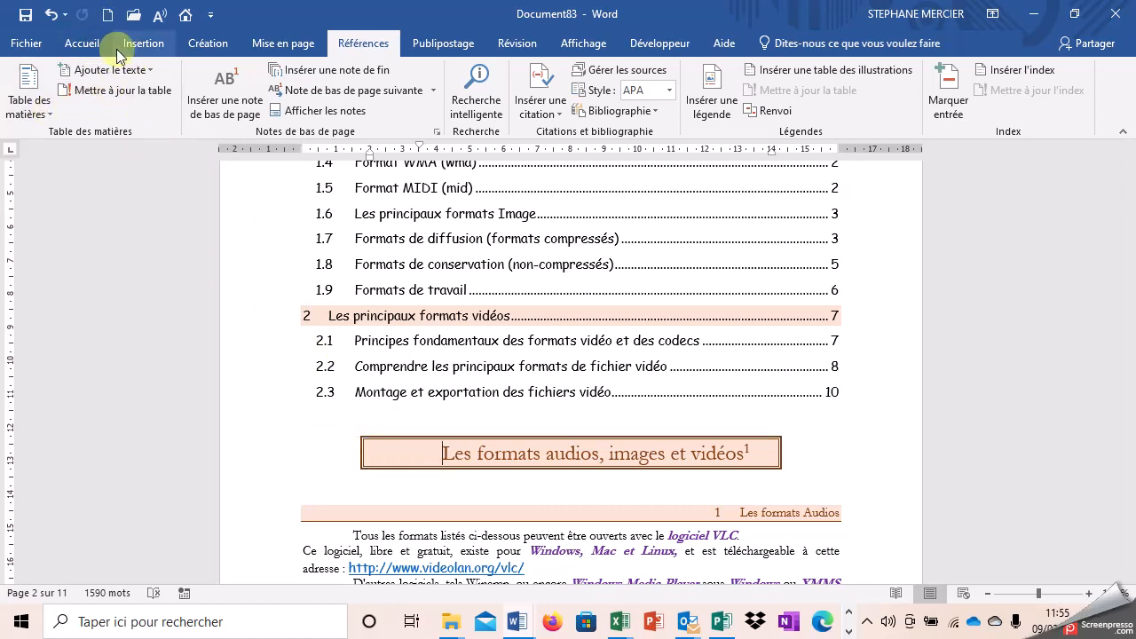
click(143, 42)
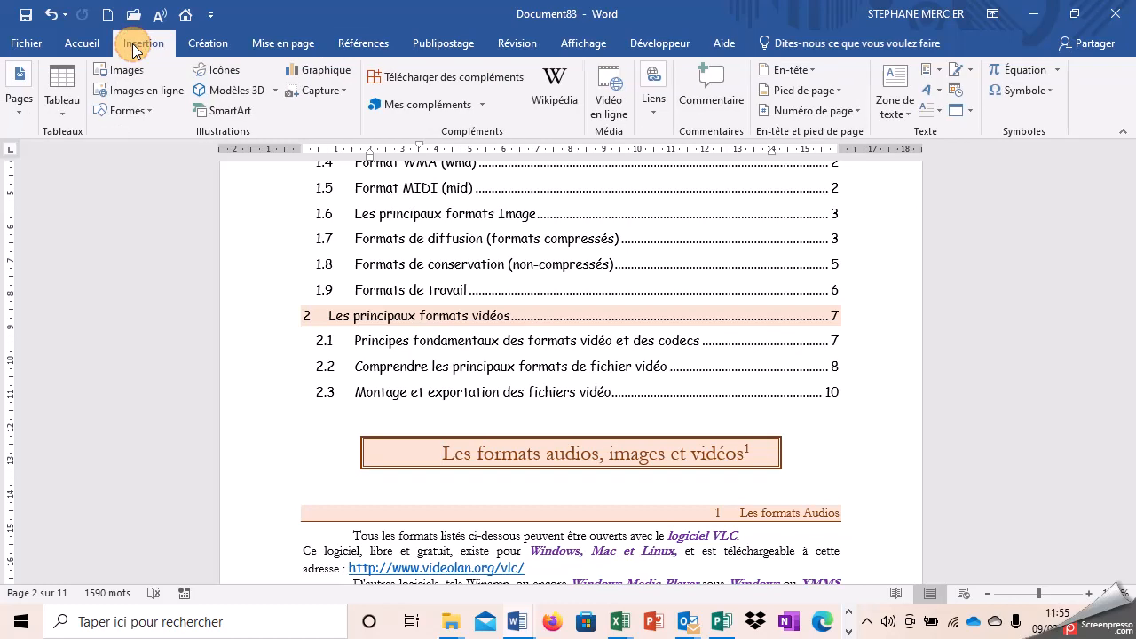
click(19, 115)
click(99, 178)
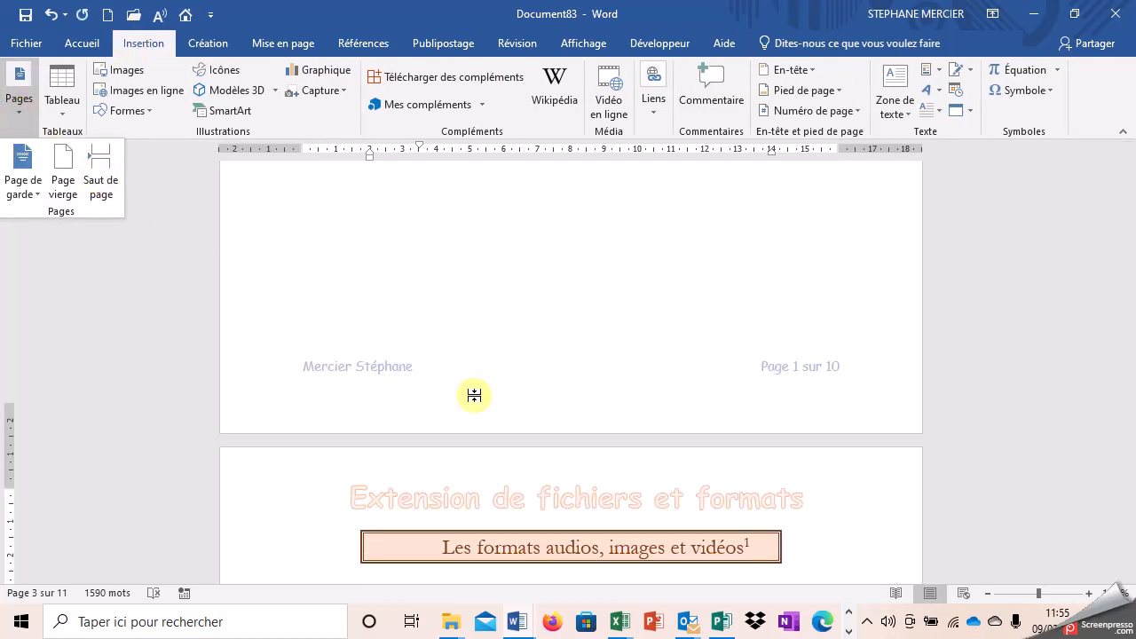
scroll(475, 400, down, 3)
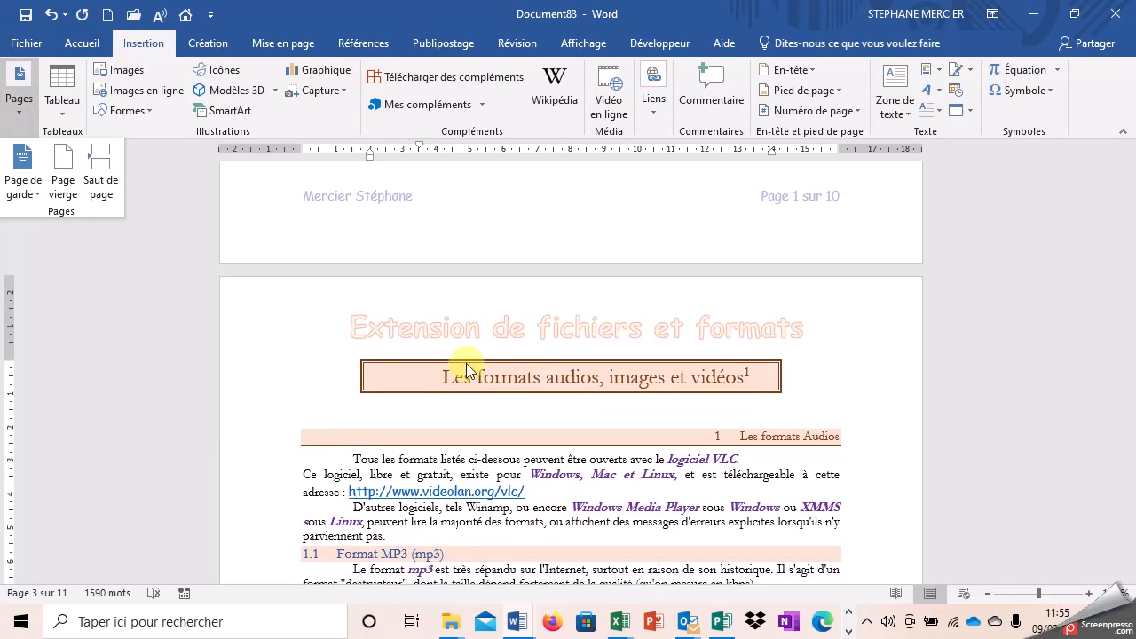